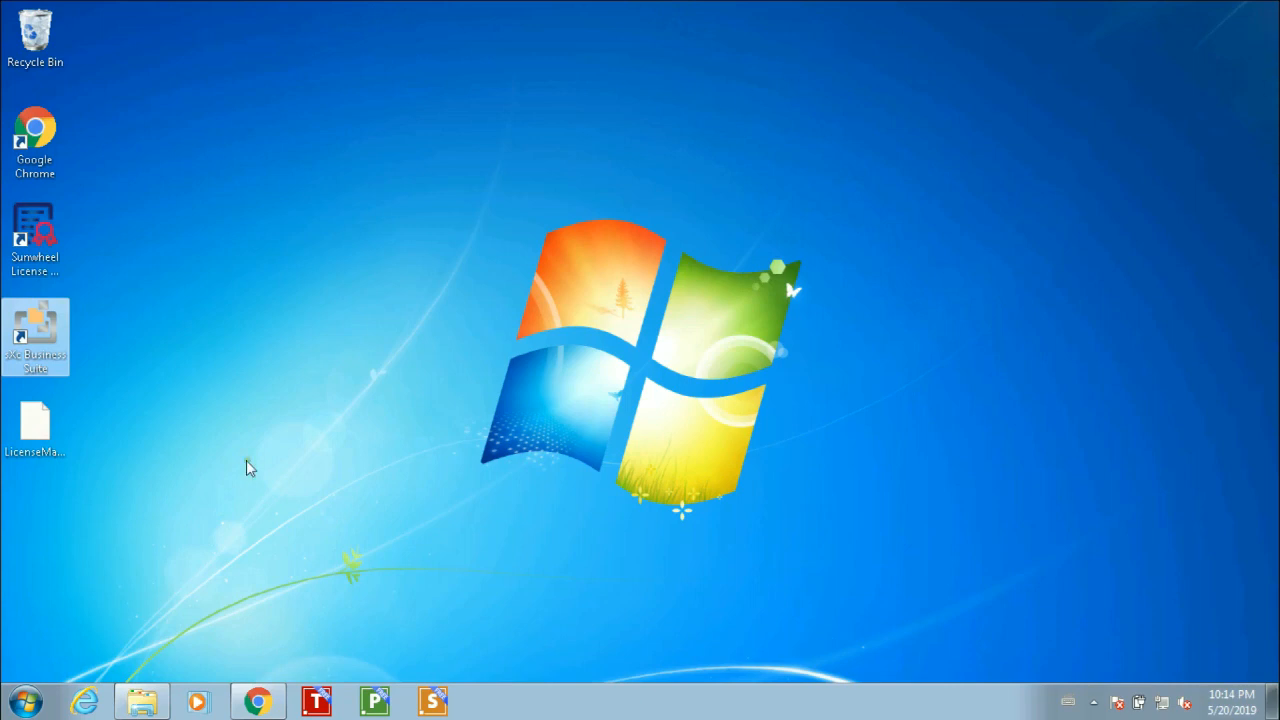
Step: Open the Items template from C:\Program Files\SXC Business Suite\Data Import Templates
{"action": "right_click", "coordinate": [131, 706]}
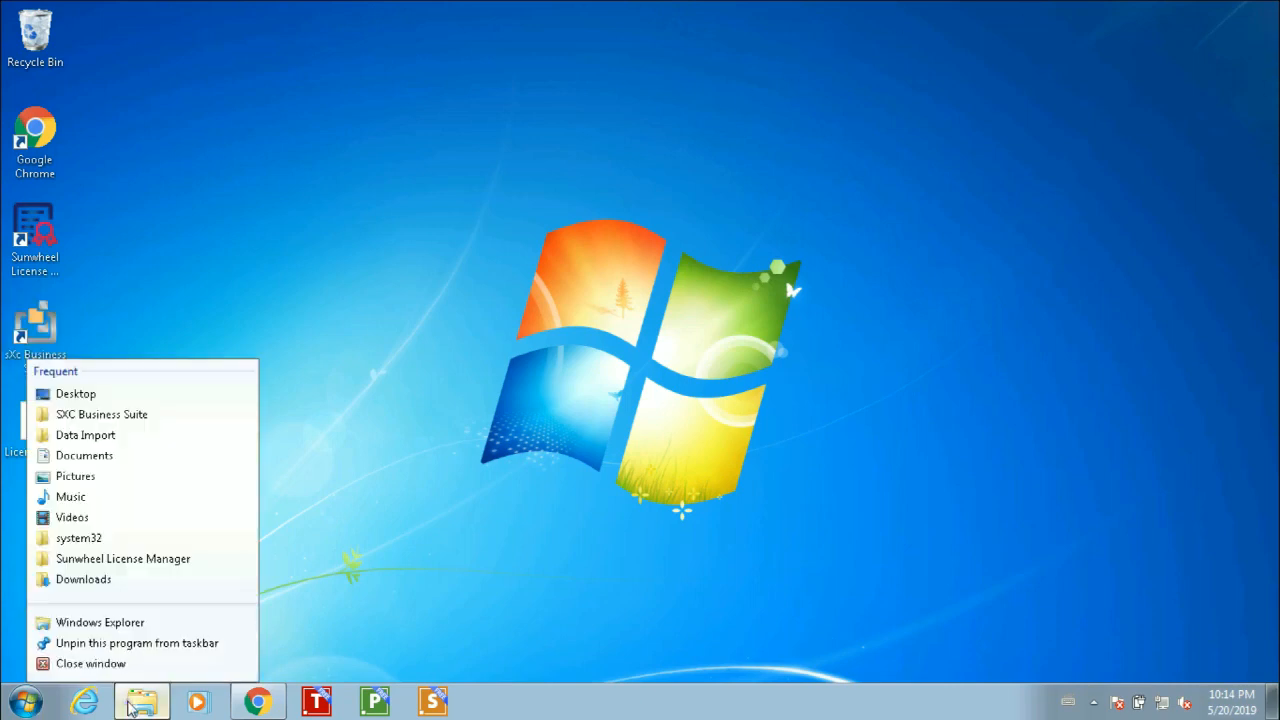
{"action": "left_click", "coordinate": [134, 630]}
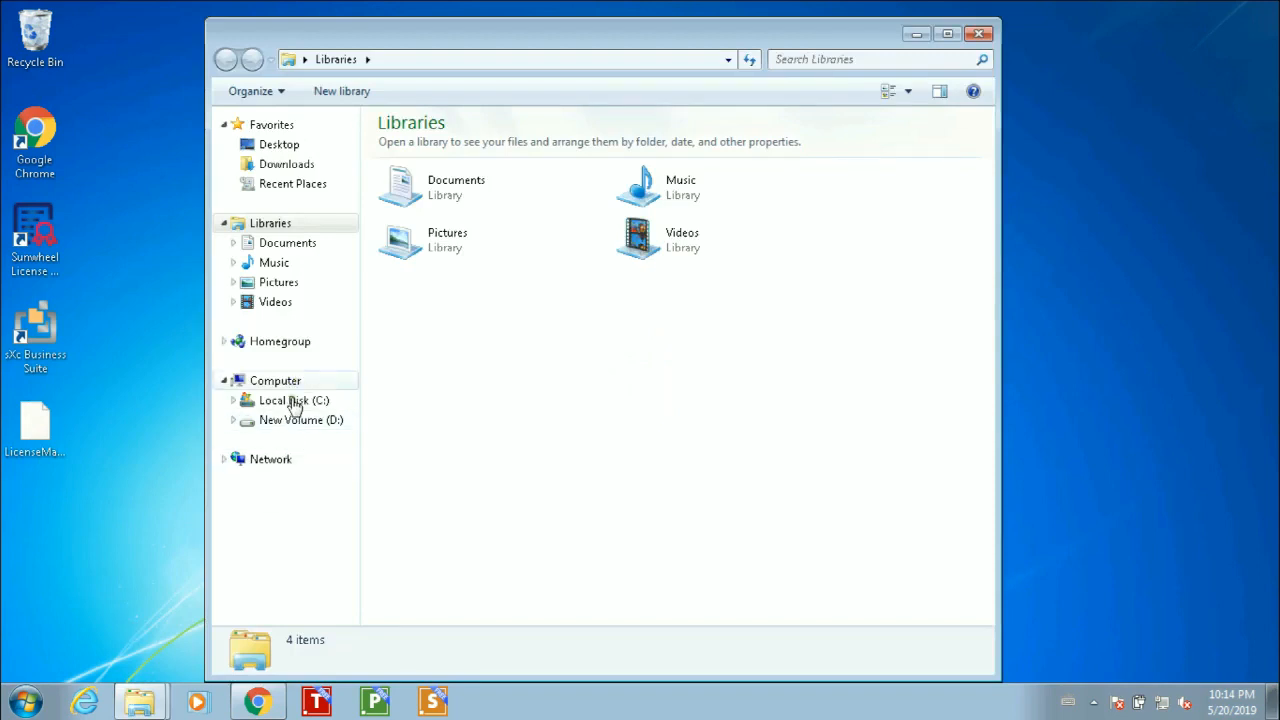
{"action": "left_click", "coordinate": [294, 403]}
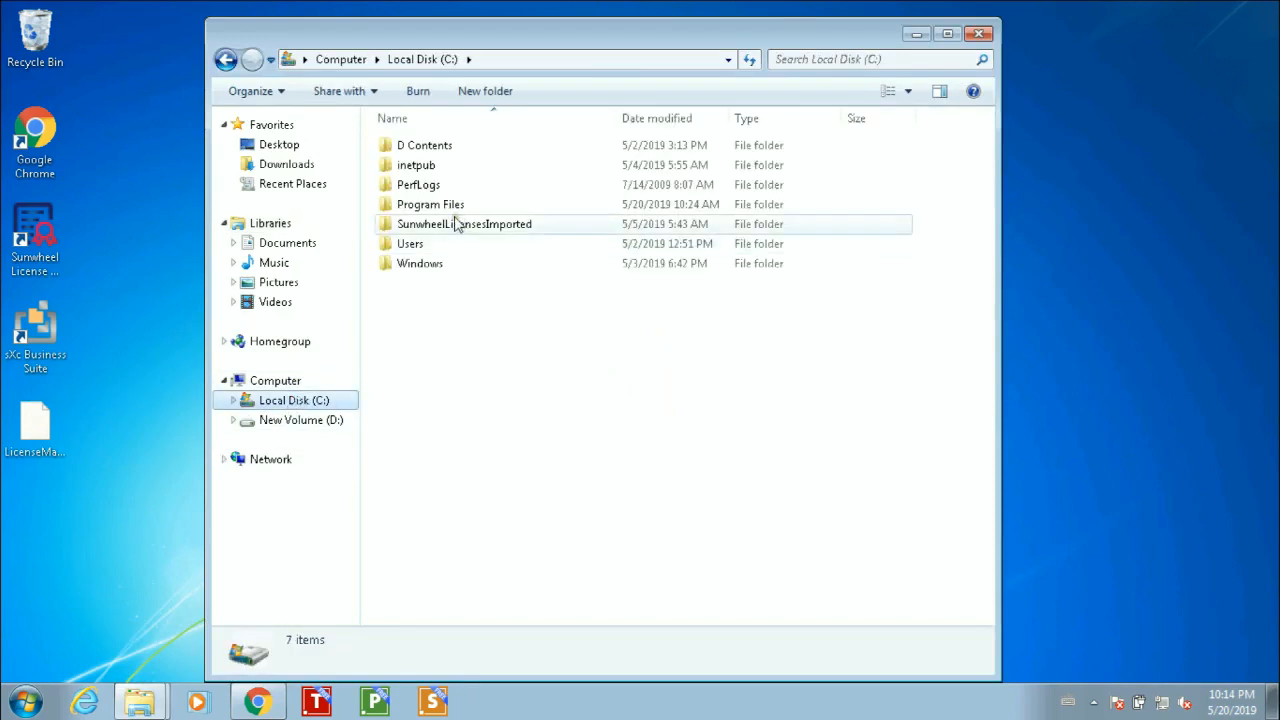
{"action": "double_click", "coordinate": [440, 206]}
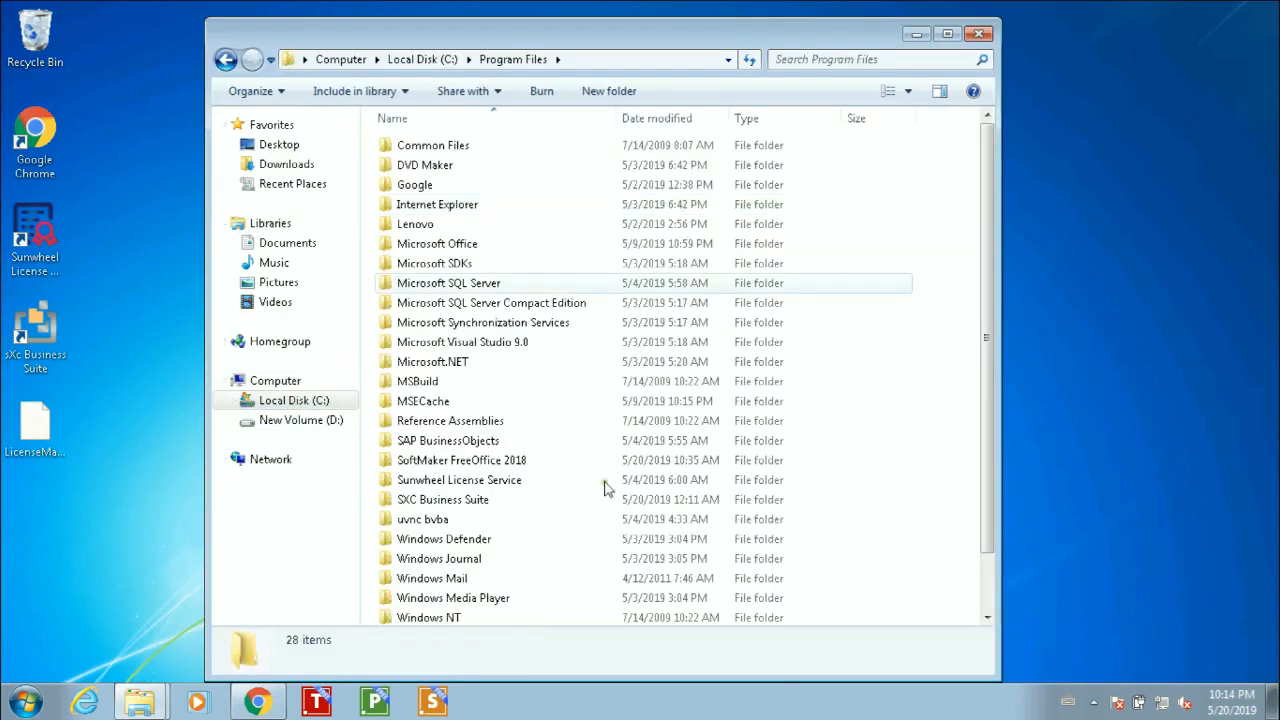
{"action": "left_click", "coordinate": [488, 499]}
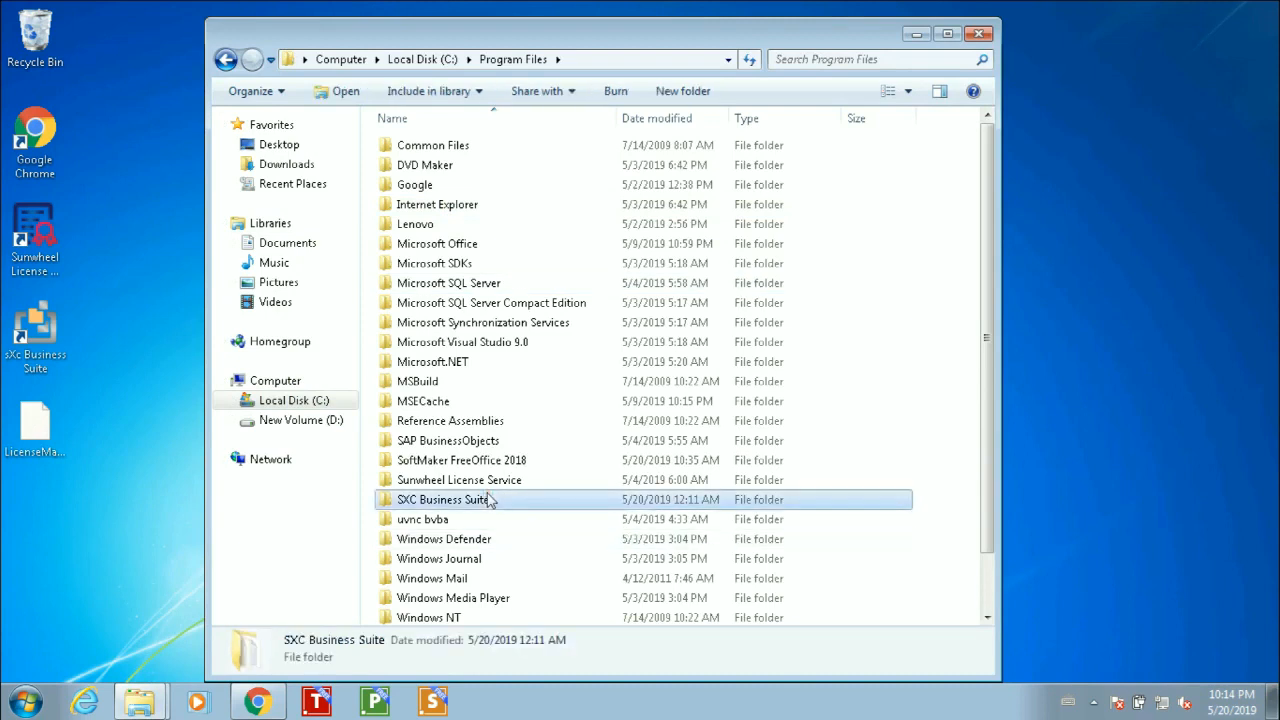
{"action": "double_click", "coordinate": [488, 499]}
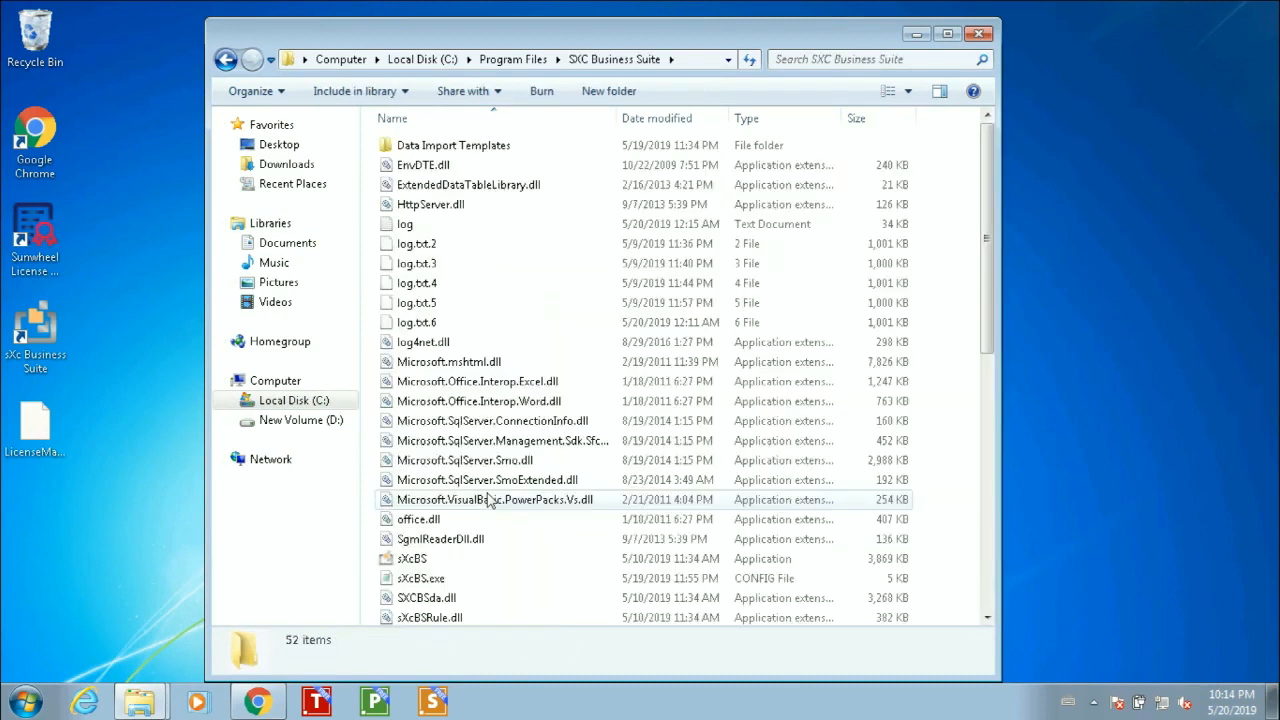
{"action": "left_click", "coordinate": [458, 145]}
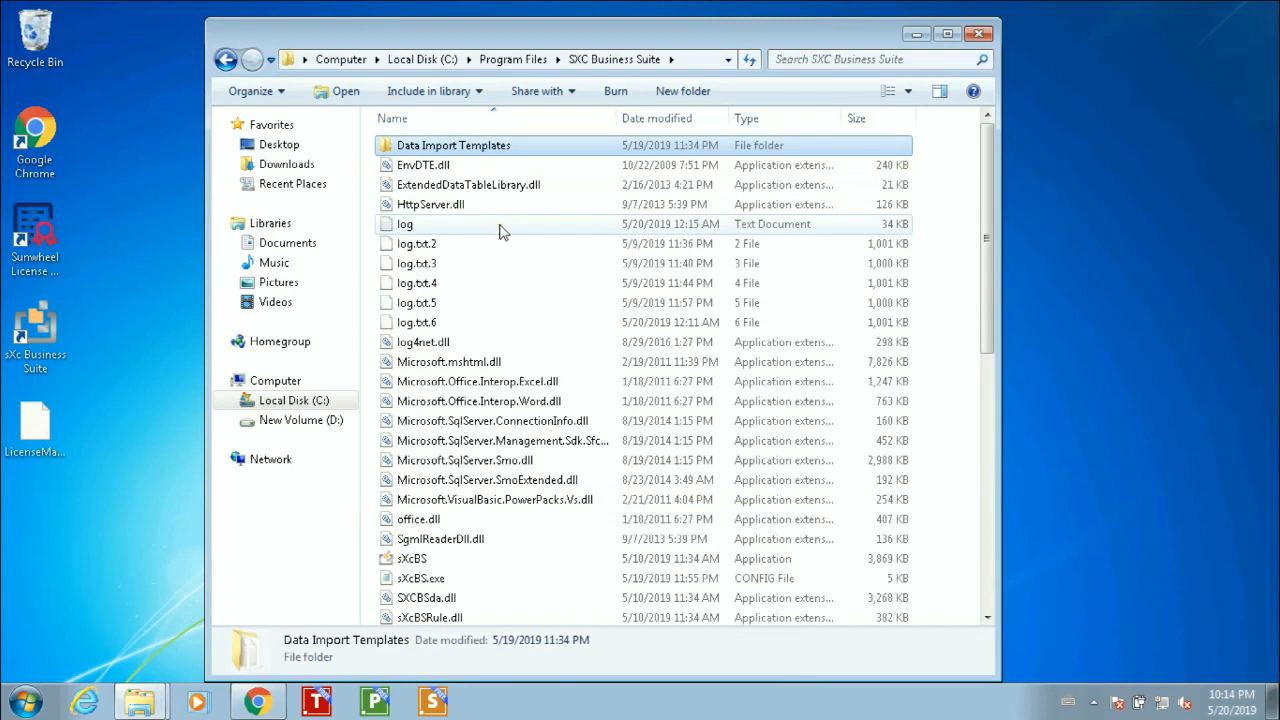
{"action": "key", "text": "Return"}
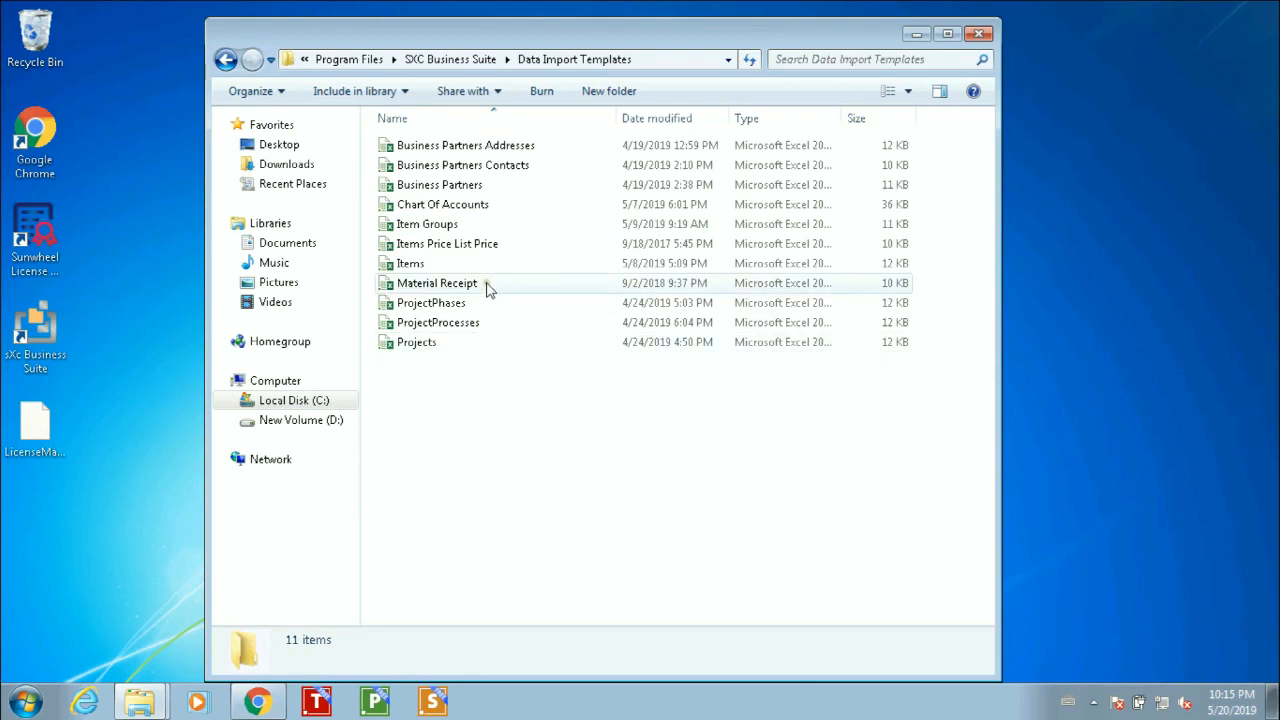
{"action": "left_click", "coordinate": [421, 265]}
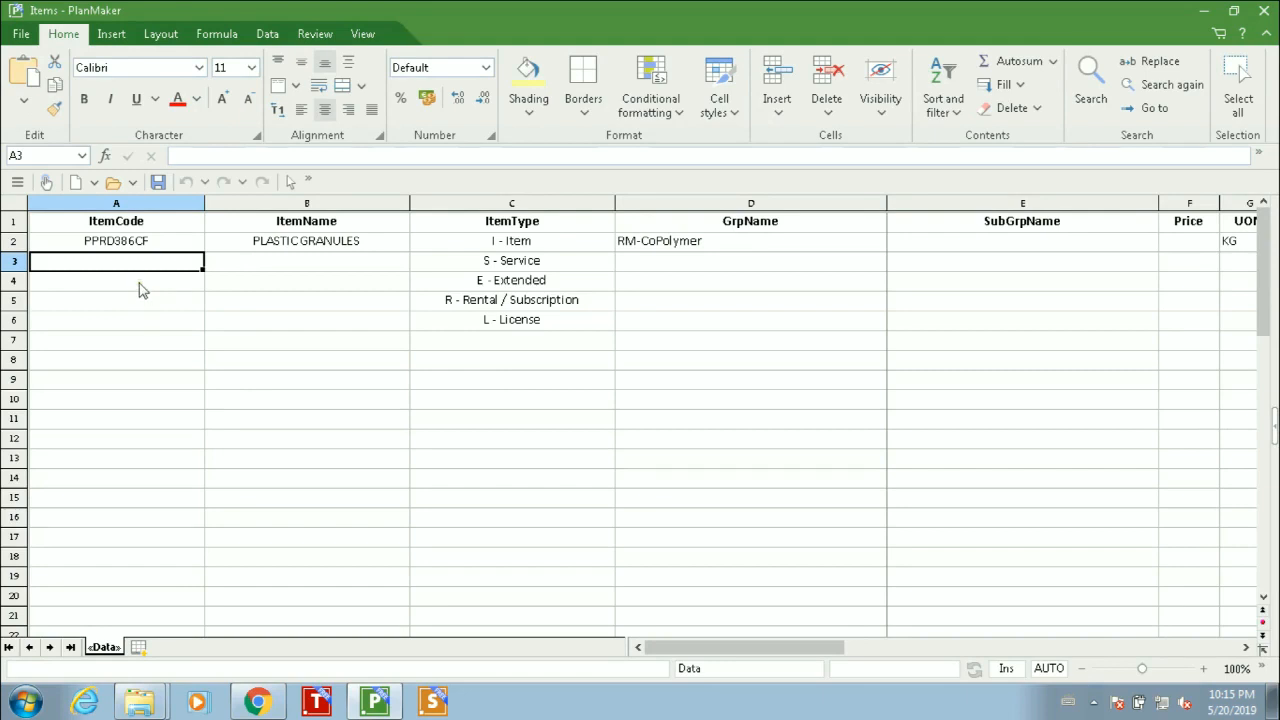
Step: Examine the column headers in row 1 of the Items template, from ItemCode across to the last column
{"action": "key", "text": "Up"}
{"action": "key", "text": "Up"}
{"action": "key", "text": "Down"}
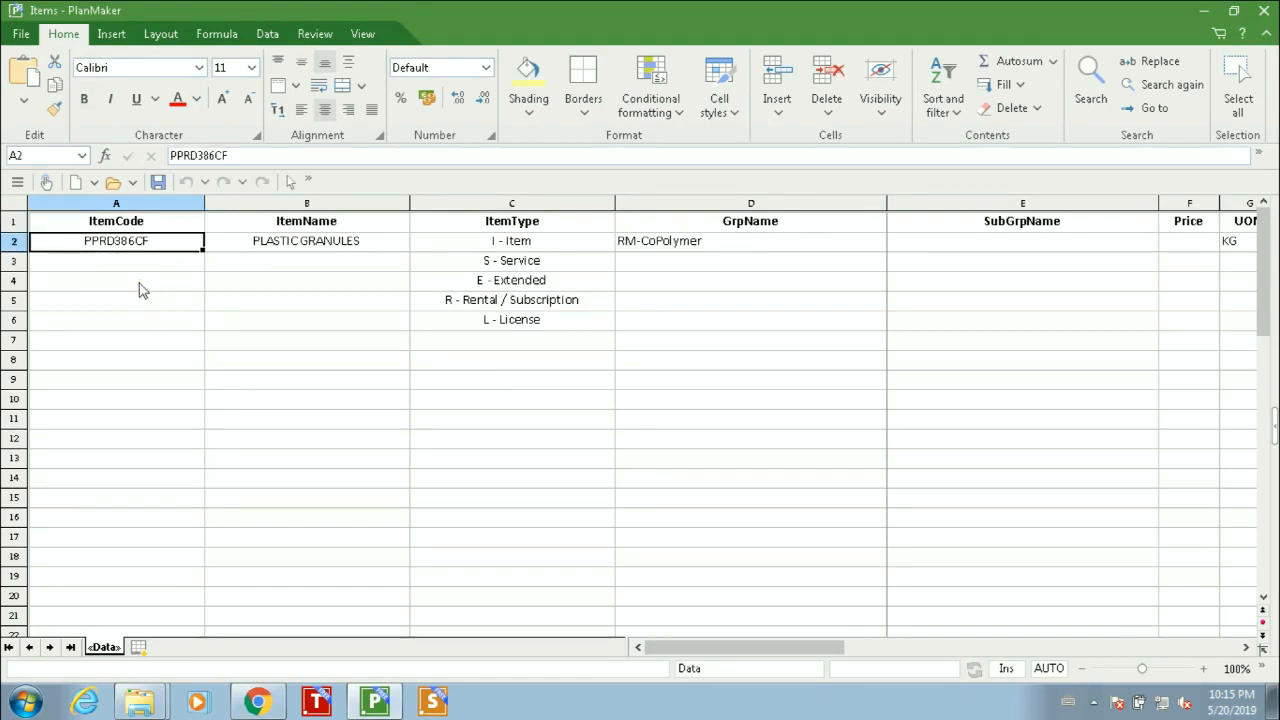
{"action": "key", "text": "Up"}
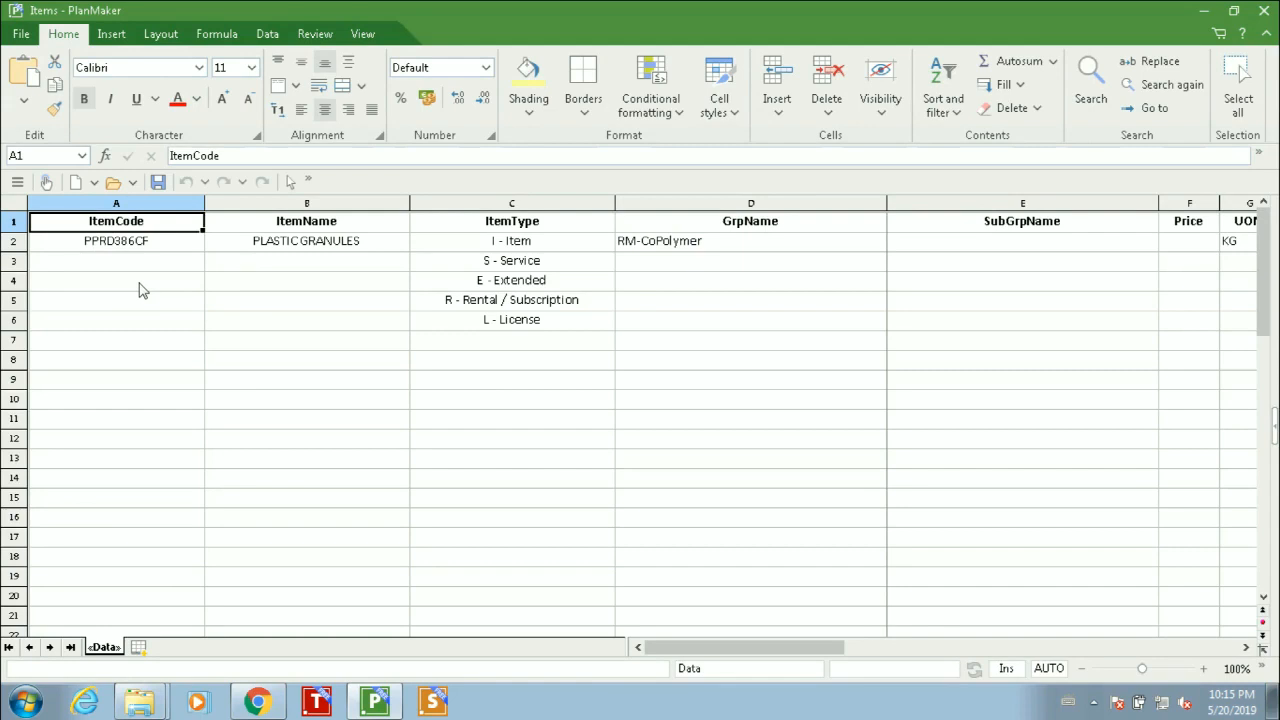
{"action": "key", "text": "Right"}
{"action": "key", "text": "Right"}
{"action": "key", "text": "Right"}
{"action": "key", "text": "Right"}
{"action": "key", "text": "Right"}
{"action": "key", "text": "Right"}
{"action": "key", "text": "Right"}
{"action": "key", "text": "Right"}
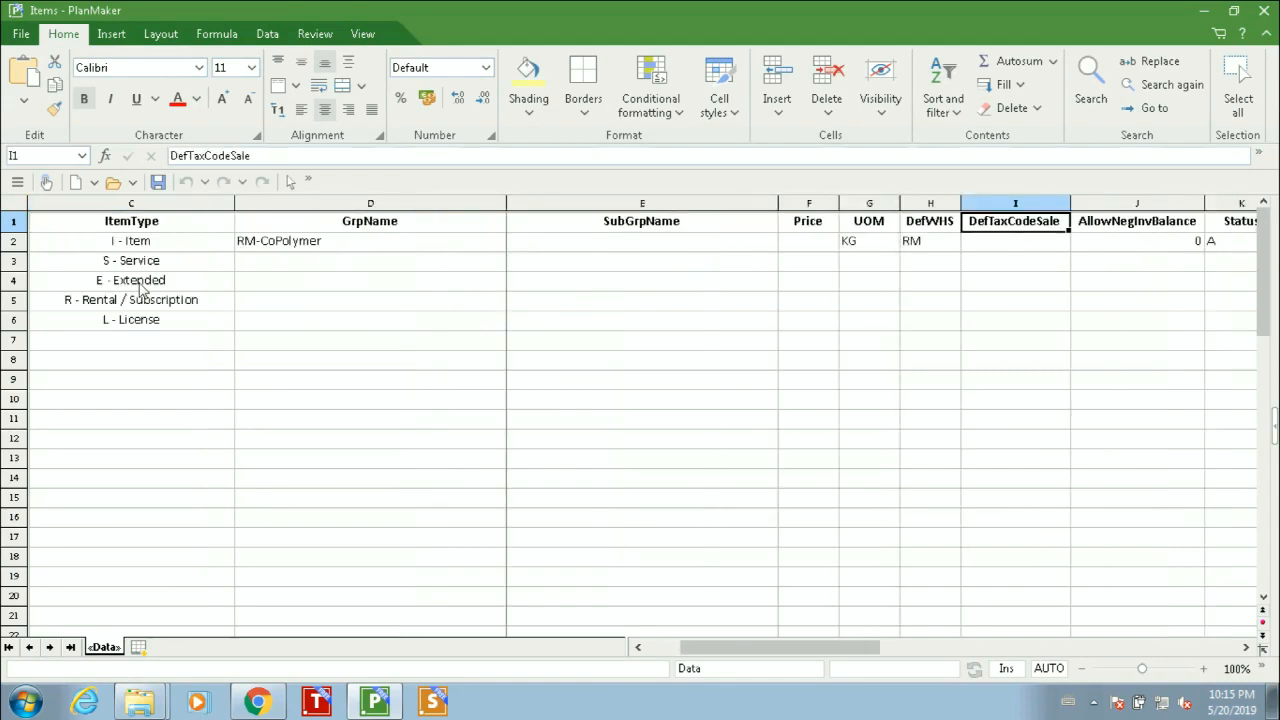
{"action": "key", "text": "Right"}
{"action": "key", "text": "Right"}
{"action": "key", "text": "Right"}
{"action": "key", "text": "Right"}
{"action": "key", "text": "Right"}
{"action": "key", "text": "Left"}
{"action": "key", "text": "Left"}
{"action": "key", "text": "Left"}
{"action": "key", "text": "Left"}
{"action": "key", "text": "Left"}
{"action": "key", "text": "Left"}
{"action": "key", "text": "Left"}
{"action": "key", "text": "Left"}
{"action": "key", "text": "Left"}
{"action": "key", "text": "Left"}
{"action": "key", "text": "Left"}
{"action": "key", "text": "Left"}
{"action": "key", "text": "Left"}
{"action": "key", "text": "Down"}
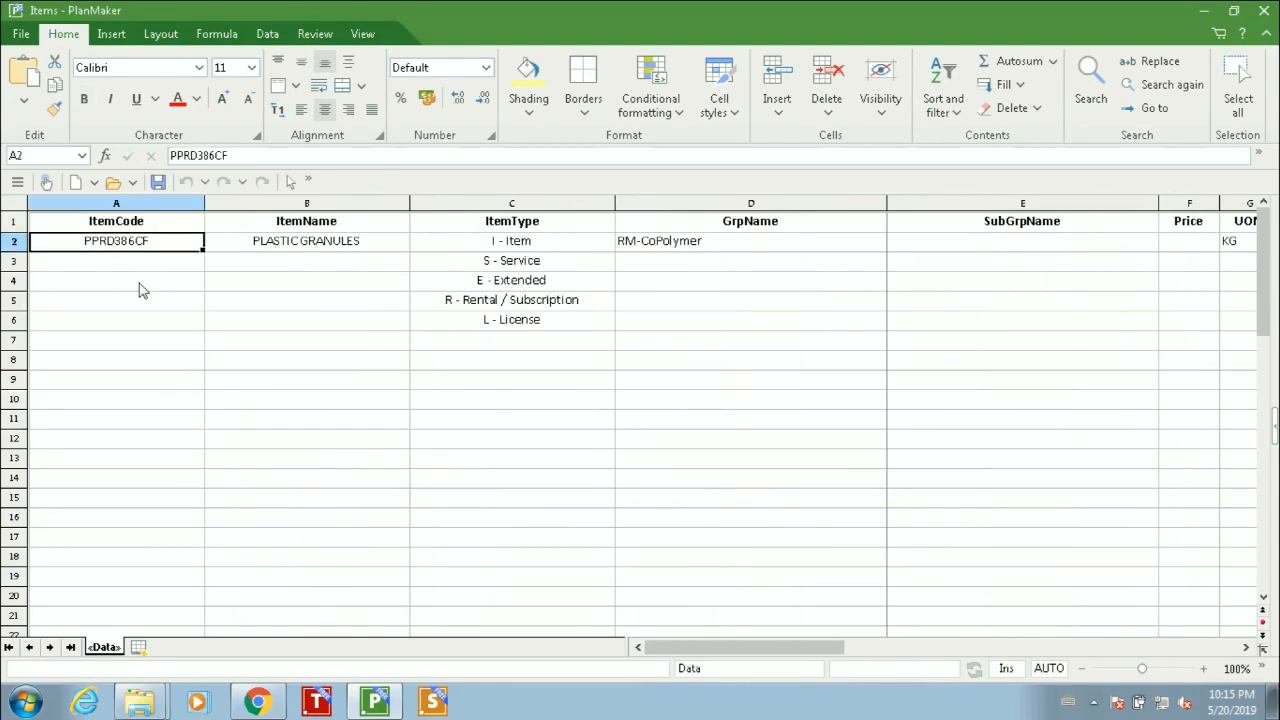
Step: Examine the sample entries in row 2 of the template, column by column from ItemName to IsMaterialItem
{"action": "key", "text": "Right"}
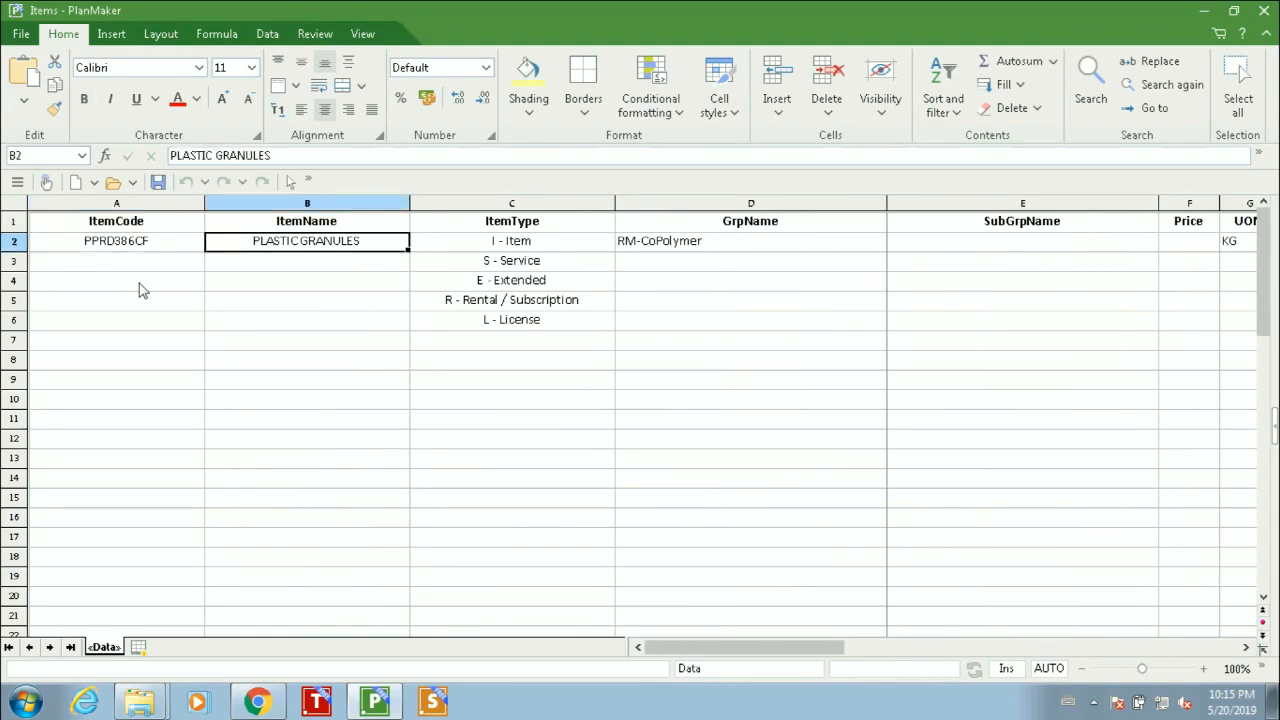
{"action": "key", "text": "Right"}
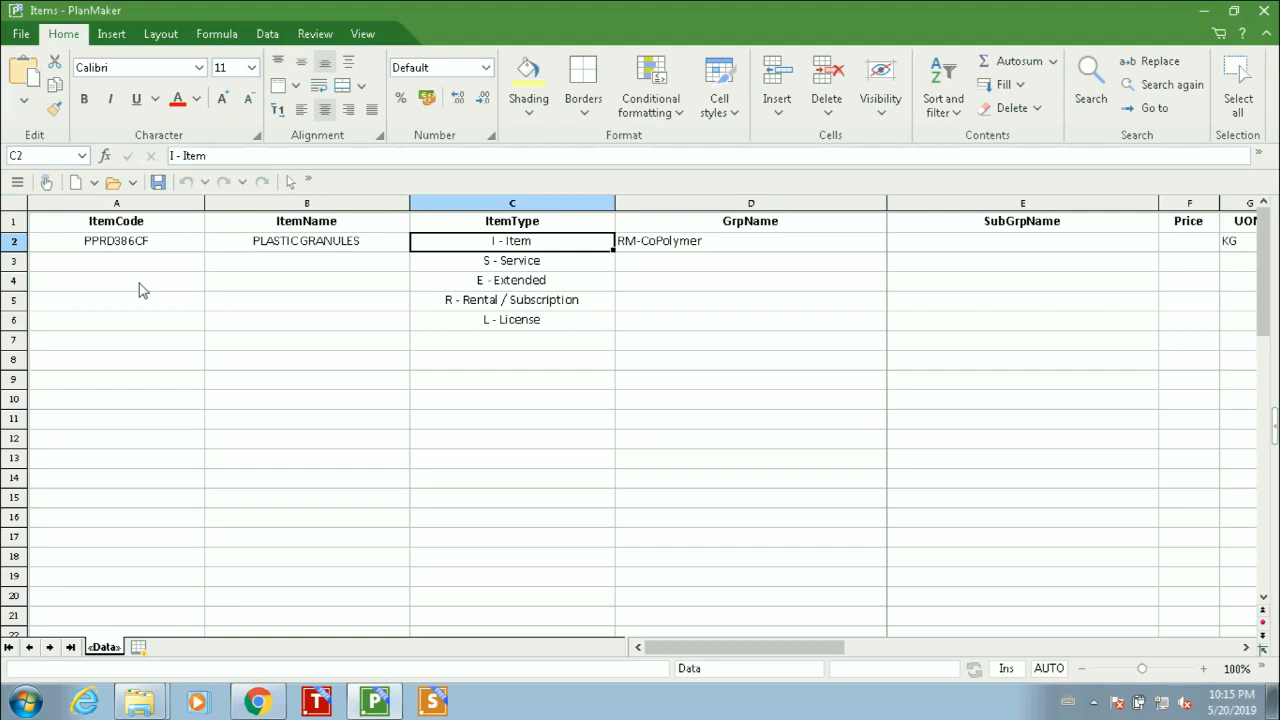
{"action": "key", "text": "Right"}
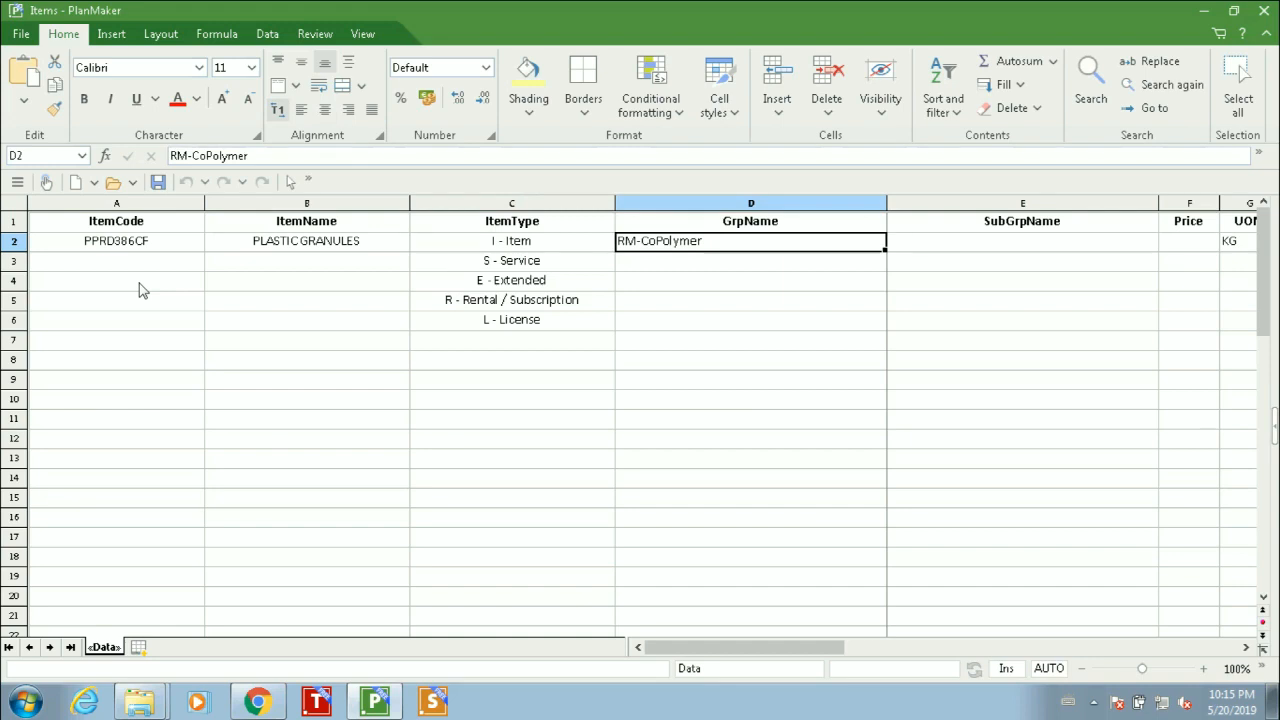
{"action": "key", "text": "Right"}
{"action": "key", "text": "Right"}
{"action": "key", "text": "Right"}
{"action": "key", "text": "Right"}
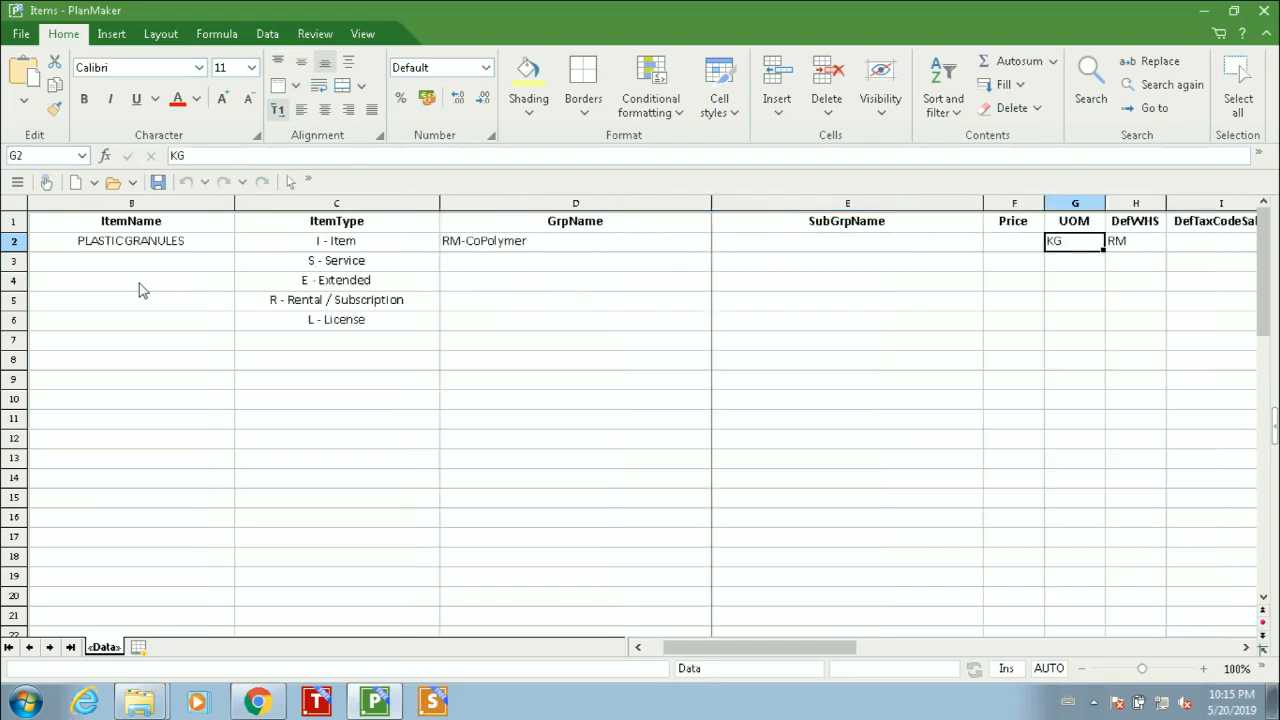
{"action": "key", "text": "Right"}
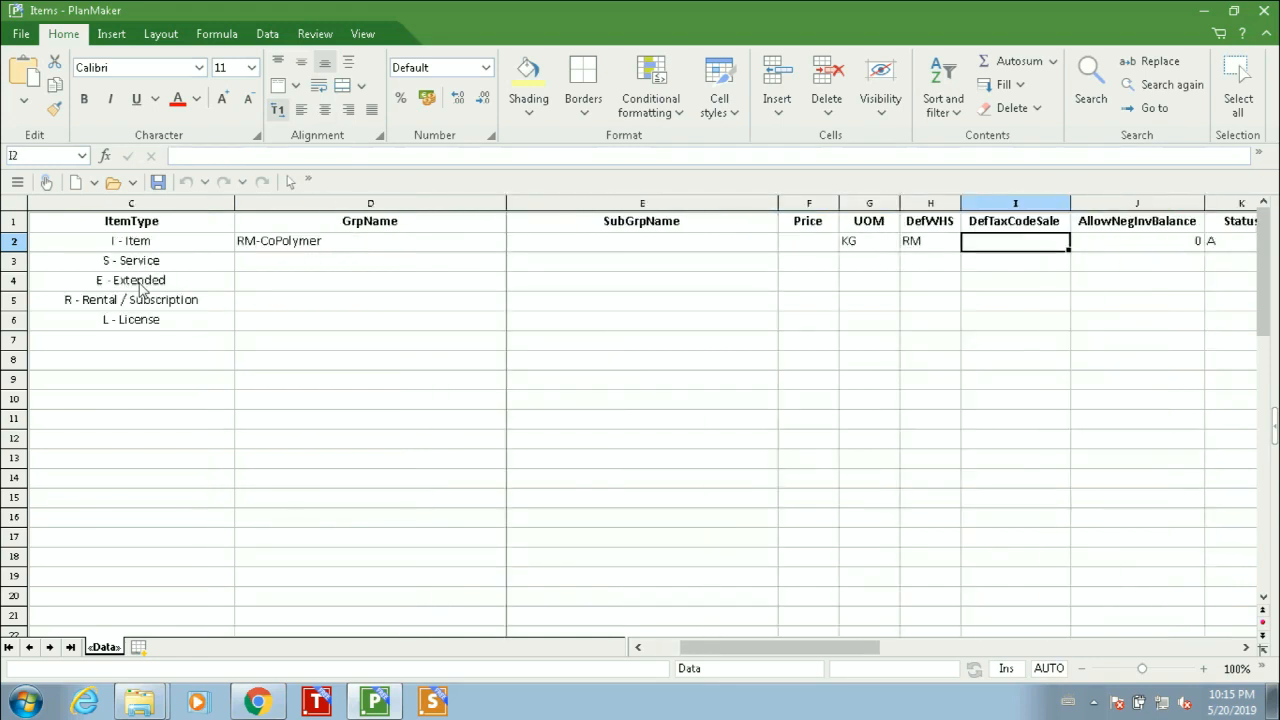
{"action": "key", "text": "Right"}
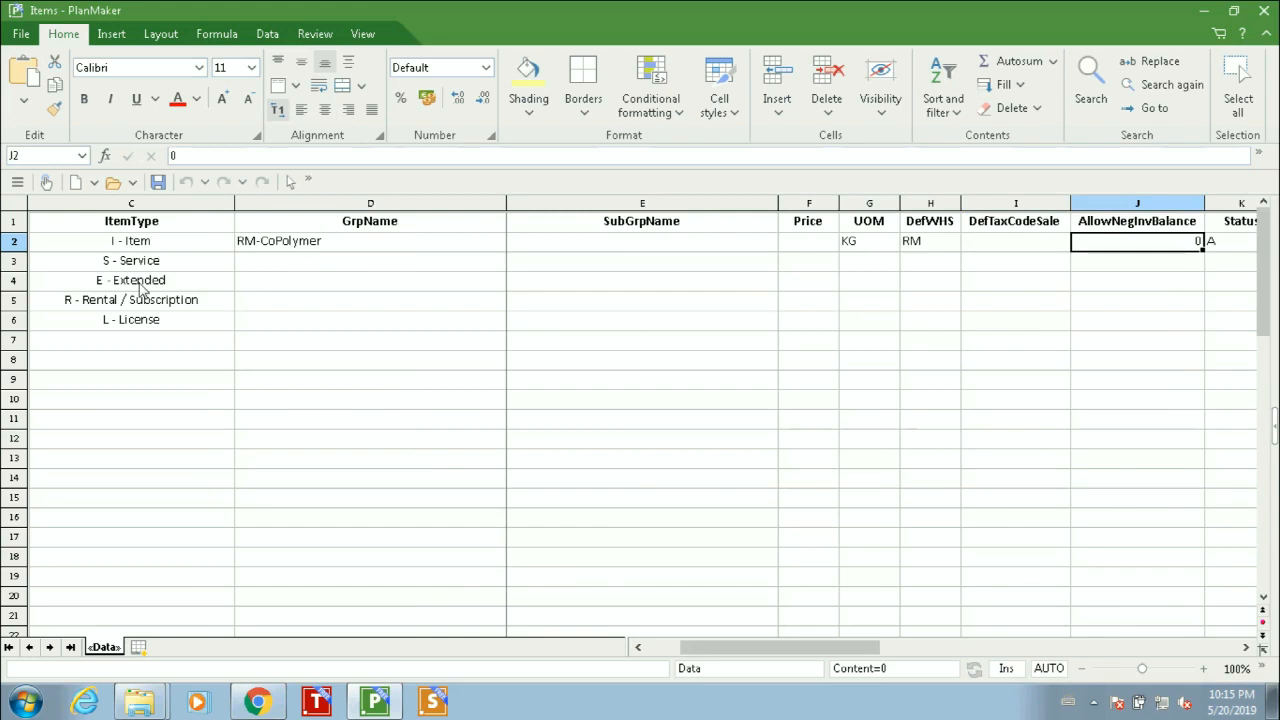
{"action": "key", "text": "Right"}
{"action": "key", "text": "Right"}
{"action": "key", "text": "Left"}
{"action": "key", "text": "Right"}
{"action": "key", "text": "Right"}
{"action": "key", "text": "Right"}
{"action": "key", "text": "Left"}
{"action": "key", "text": "Left"}
{"action": "key", "text": "Left"}
{"action": "key", "text": "Left"}
{"action": "key", "text": "Left"}
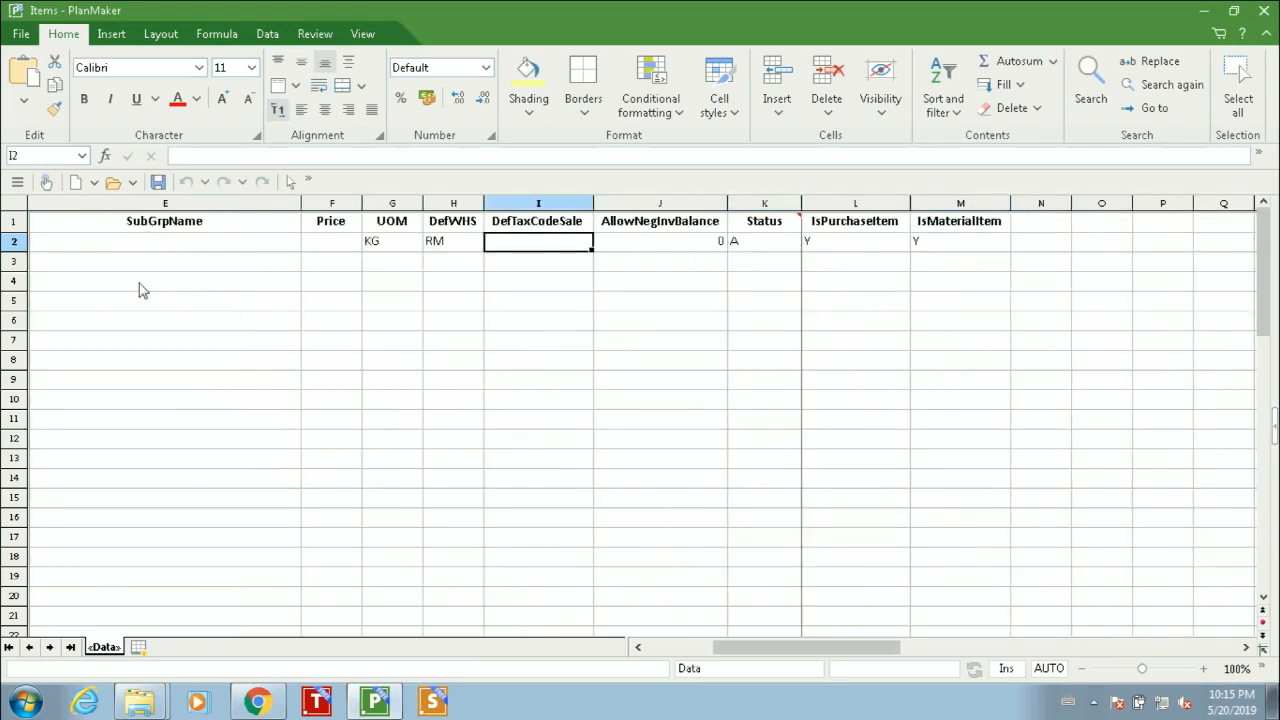
{"action": "key", "text": "Up"}
{"action": "key", "text": "Down"}
{"action": "key", "text": "Right"}
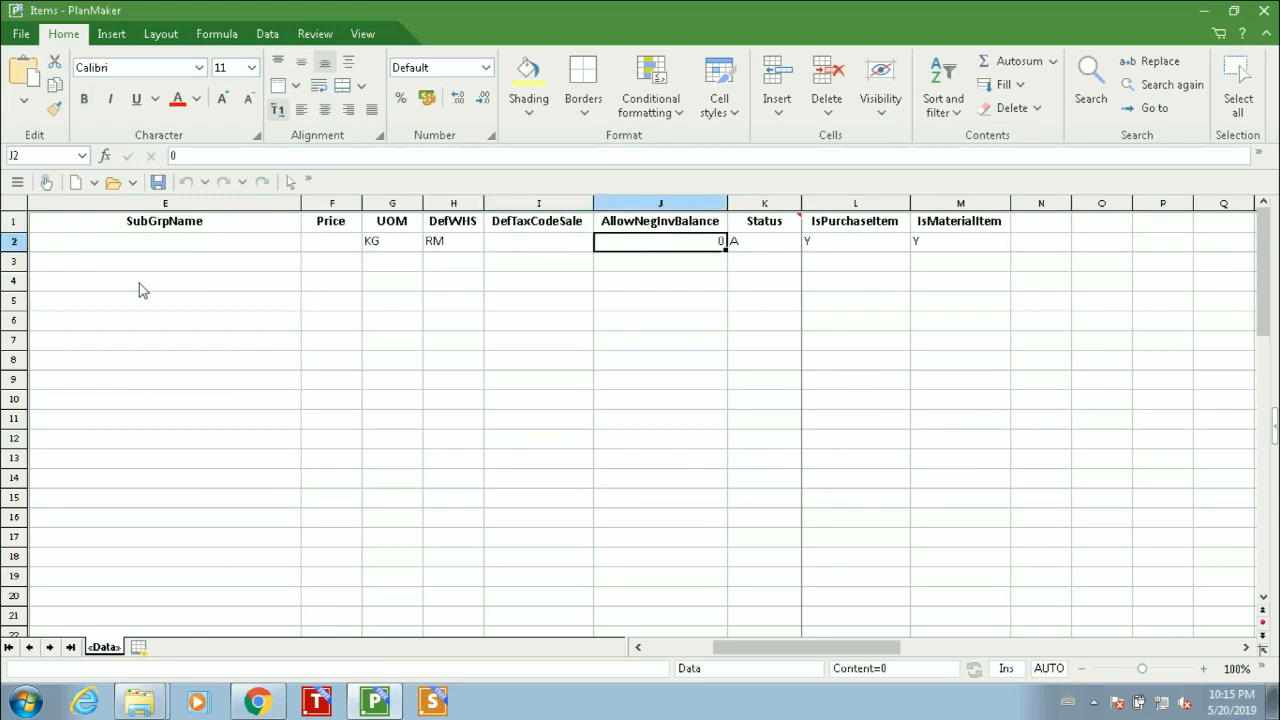
{"action": "key", "text": "Up"}
{"action": "key", "text": "Down"}
{"action": "key", "text": "Right"}
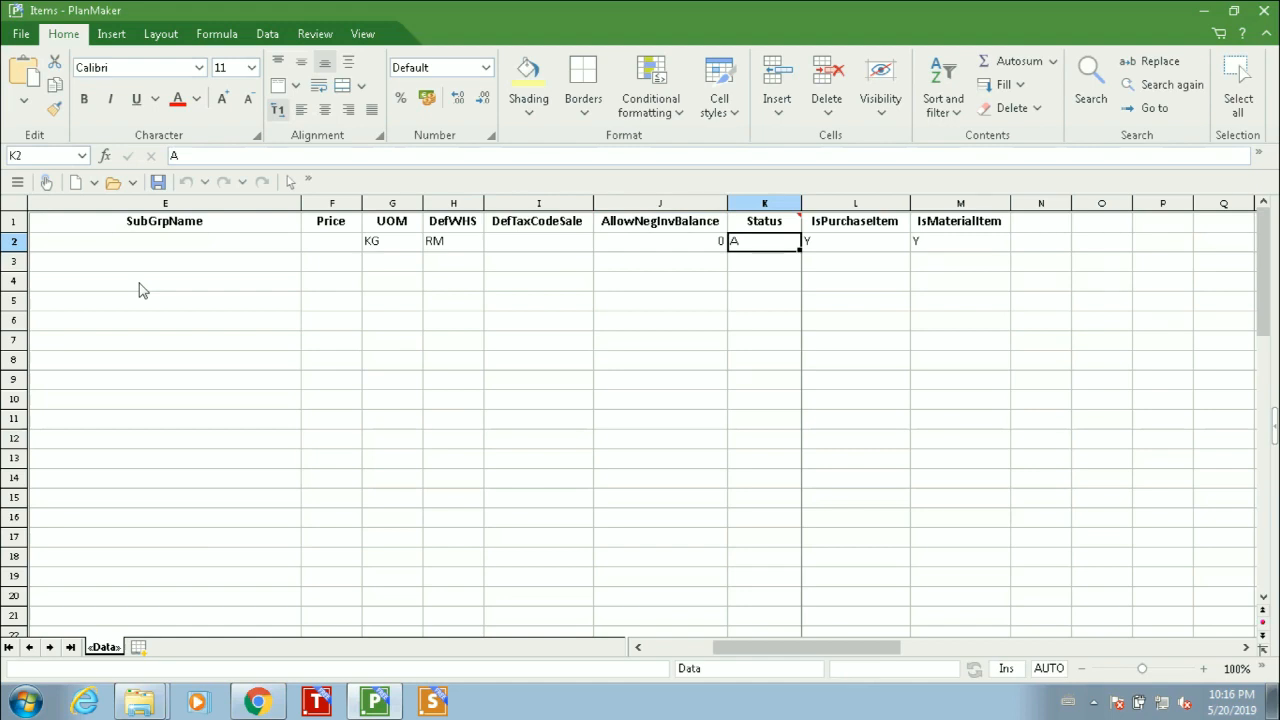
{"action": "key", "text": "Right"}
{"action": "key", "text": "Right"}
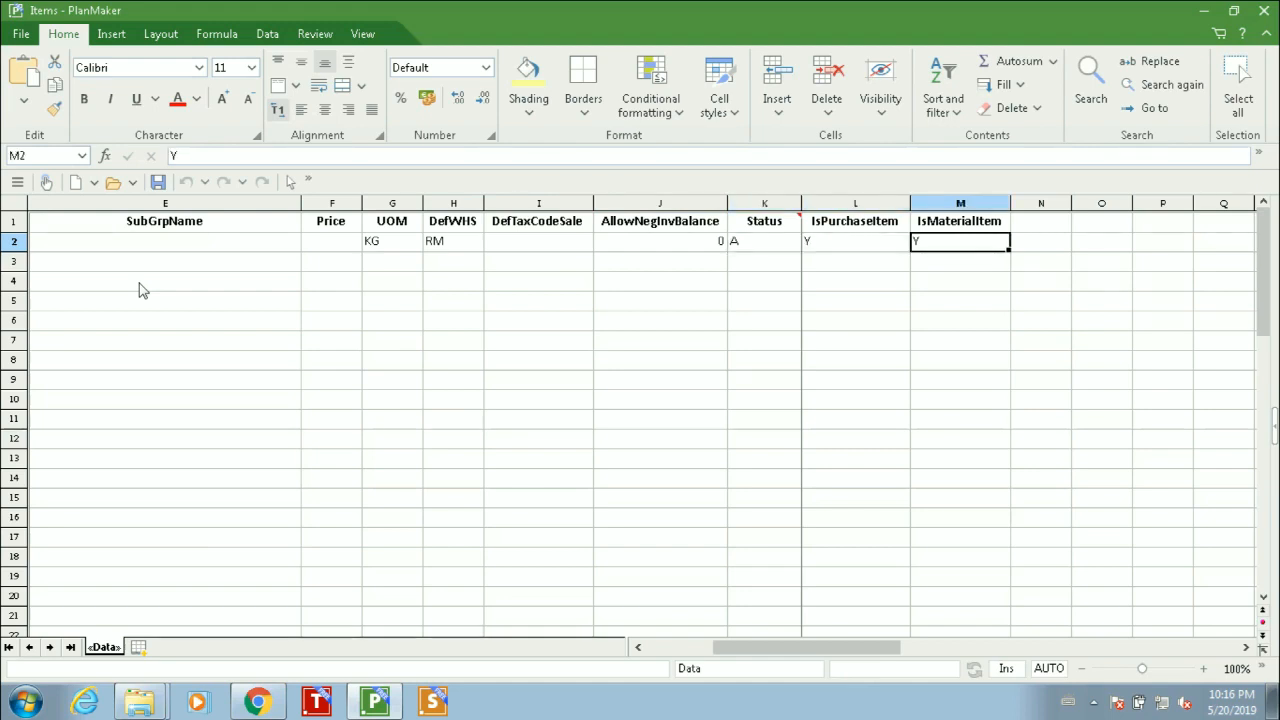
Step: Review the whole sample row of the template once more and return to its ItemCode cell
{"action": "key", "text": "Left"}
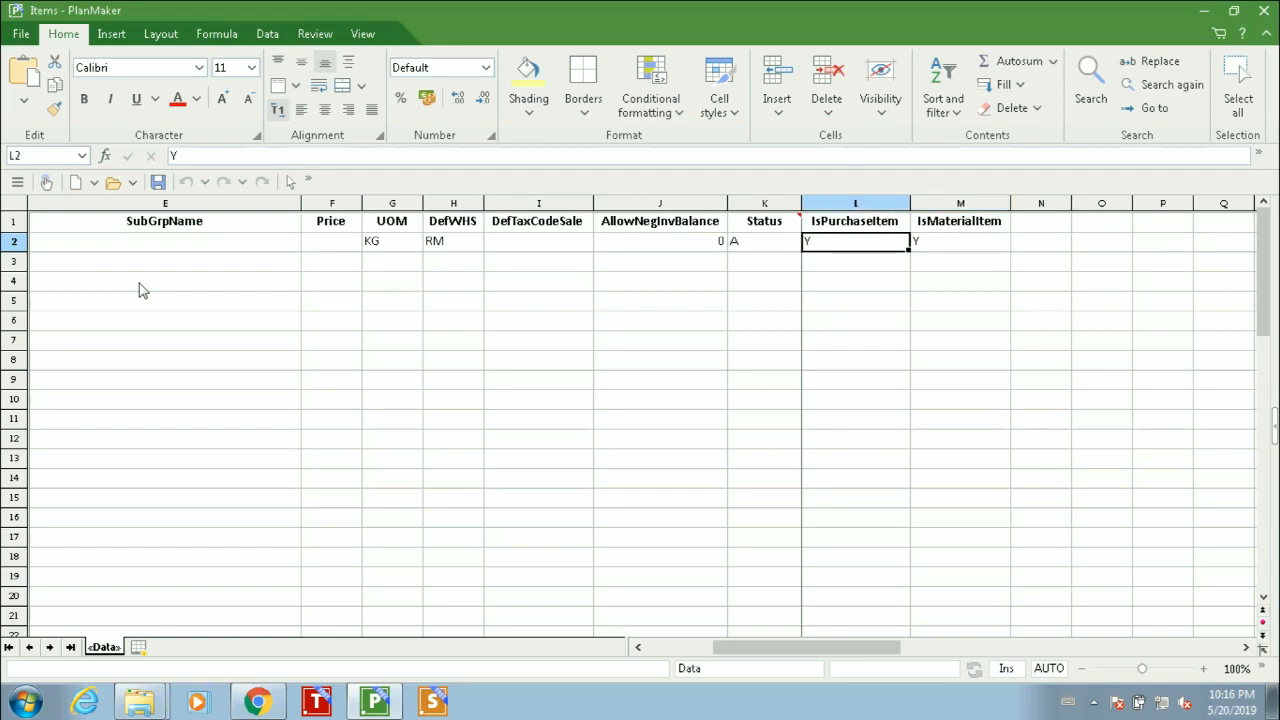
{"action": "key", "text": "Left"}
{"action": "key", "text": "Left"}
{"action": "key", "text": "Left"}
{"action": "key", "text": "Left"}
{"action": "key", "text": "Left"}
{"action": "key", "text": "Left"}
{"action": "key", "text": "Left"}
{"action": "key", "text": "Left"}
{"action": "key", "text": "Left"}
{"action": "key", "text": "Left"}
{"action": "key", "text": "Left"}
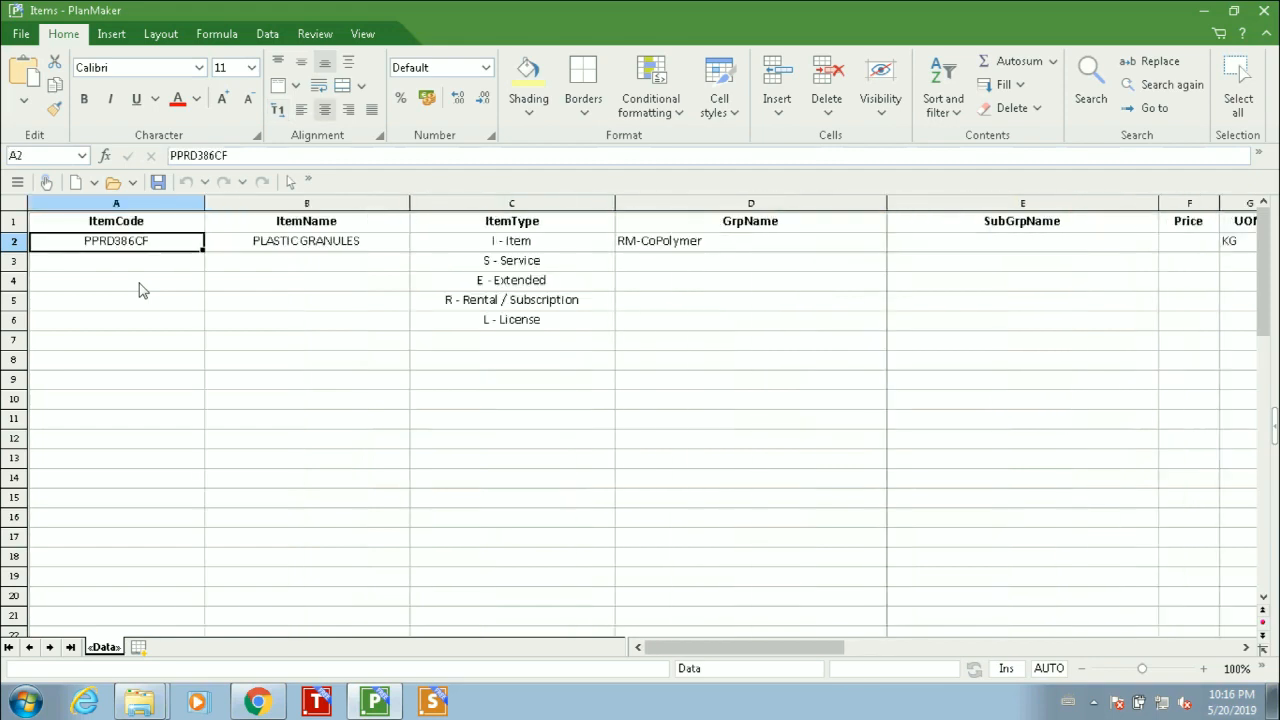
{"action": "key", "text": "Right"}
{"action": "key", "text": "Right"}
{"action": "key", "text": "Right"}
{"action": "key", "text": "Right"}
{"action": "key", "text": "Right"}
{"action": "key", "text": "Right"}
{"action": "key", "text": "Right"}
{"action": "key", "text": "Right"}
{"action": "key", "text": "Right"}
{"action": "key", "text": "Right"}
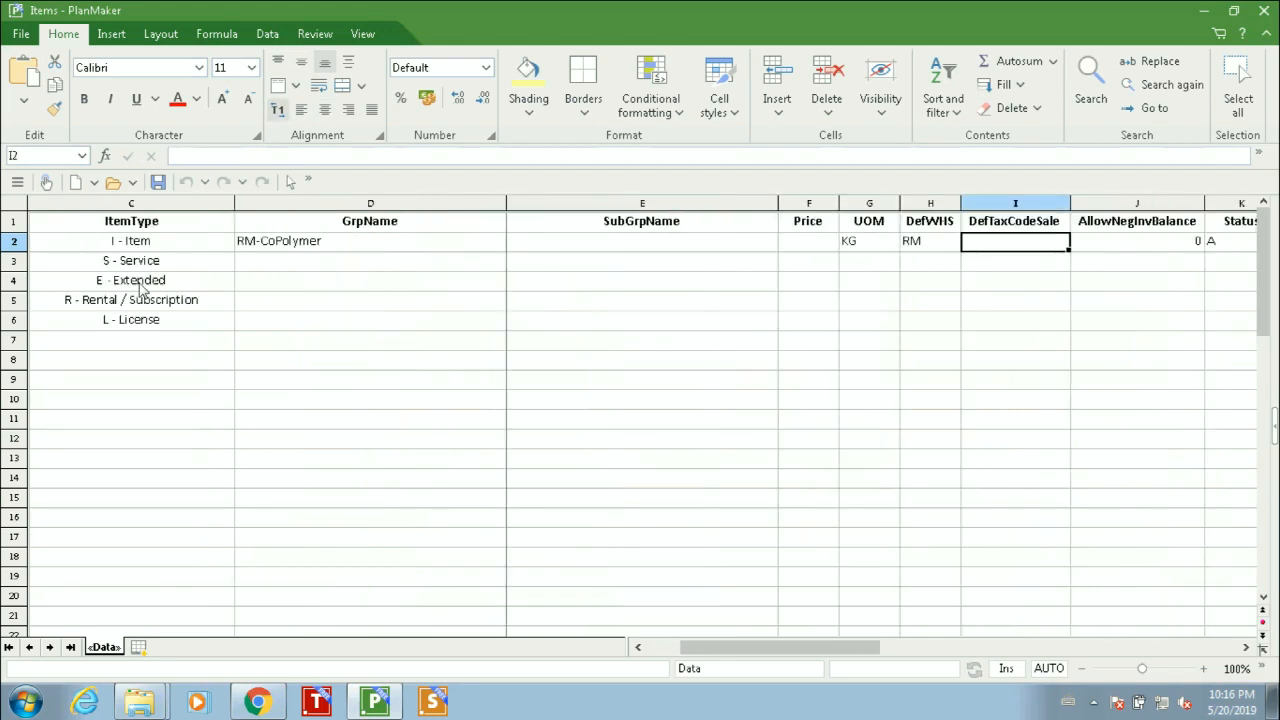
{"action": "key", "text": "Right"}
{"action": "key", "text": "Right"}
{"action": "key", "text": "Left"}
{"action": "key", "text": "Left"}
{"action": "key", "text": "Left"}
{"action": "key", "text": "Left"}
{"action": "key", "text": "Left"}
{"action": "key", "text": "Left"}
{"action": "key", "text": "Left"}
{"action": "key", "text": "Left"}
{"action": "key", "text": "Left"}
{"action": "key", "text": "Left"}
{"action": "key", "text": "Left"}
{"action": "key", "text": "Left"}
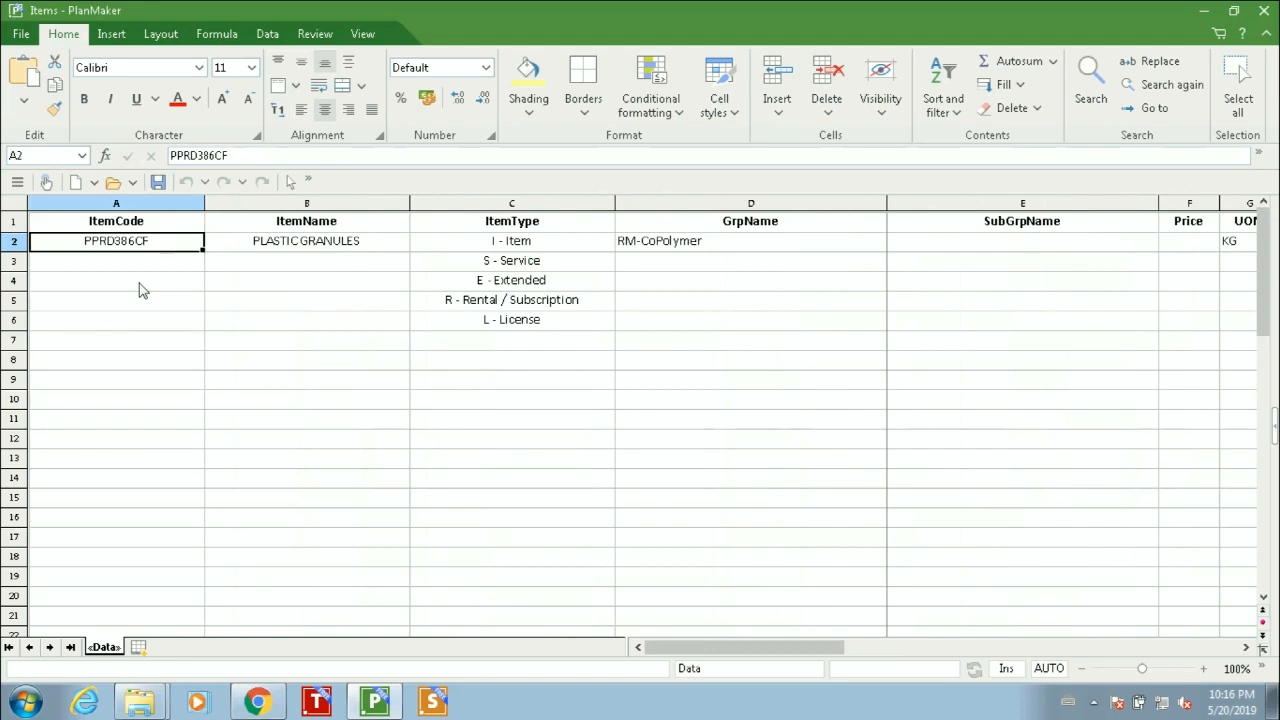
Step: Close the template and open the filled-in Items workbook from D:\SXCBS\Data Import
{"action": "left_click", "coordinate": [1268, 12]}
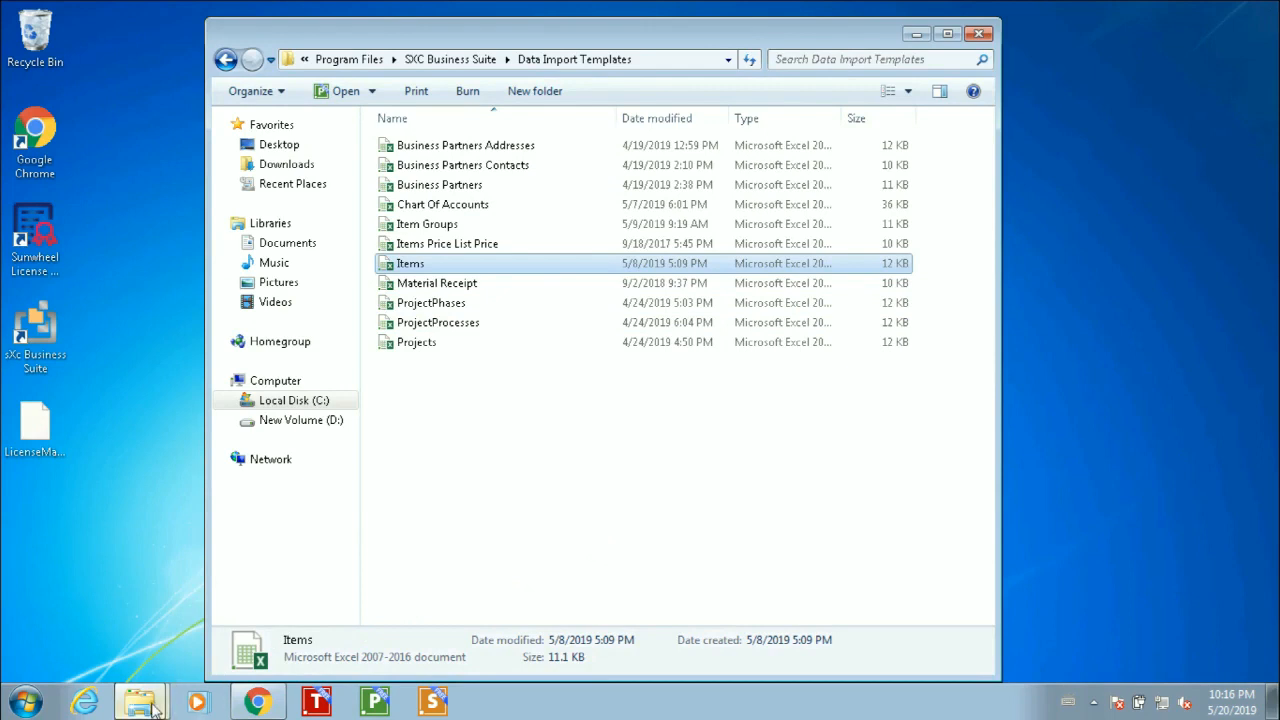
{"action": "mouse_move", "coordinate": [153, 708]}
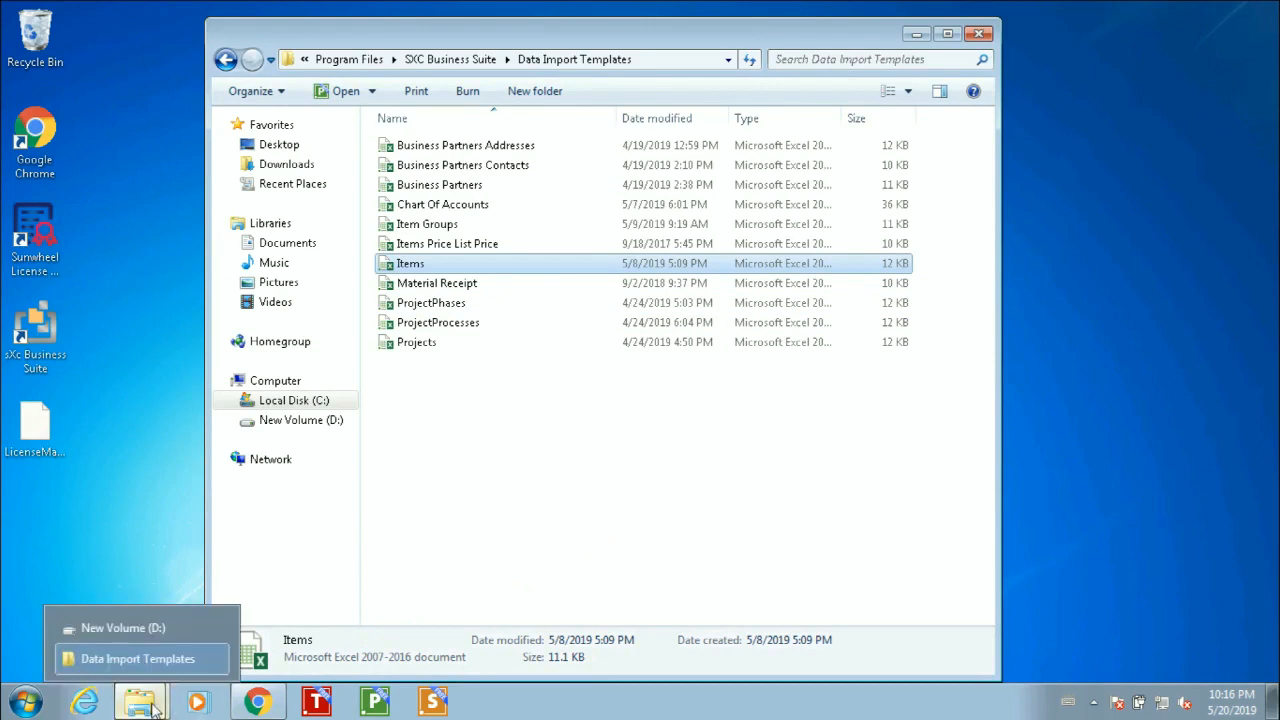
{"action": "left_click", "coordinate": [150, 628]}
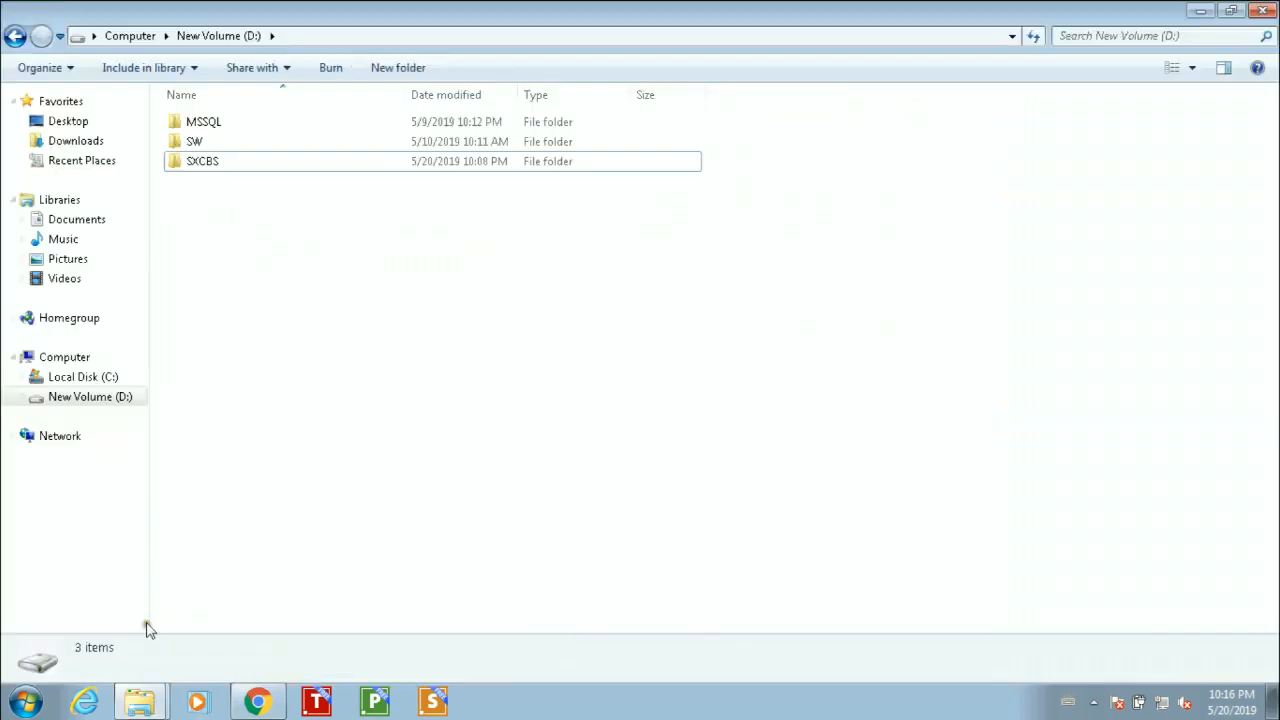
{"action": "double_click", "coordinate": [210, 163]}
{"action": "double_click", "coordinate": [212, 124]}
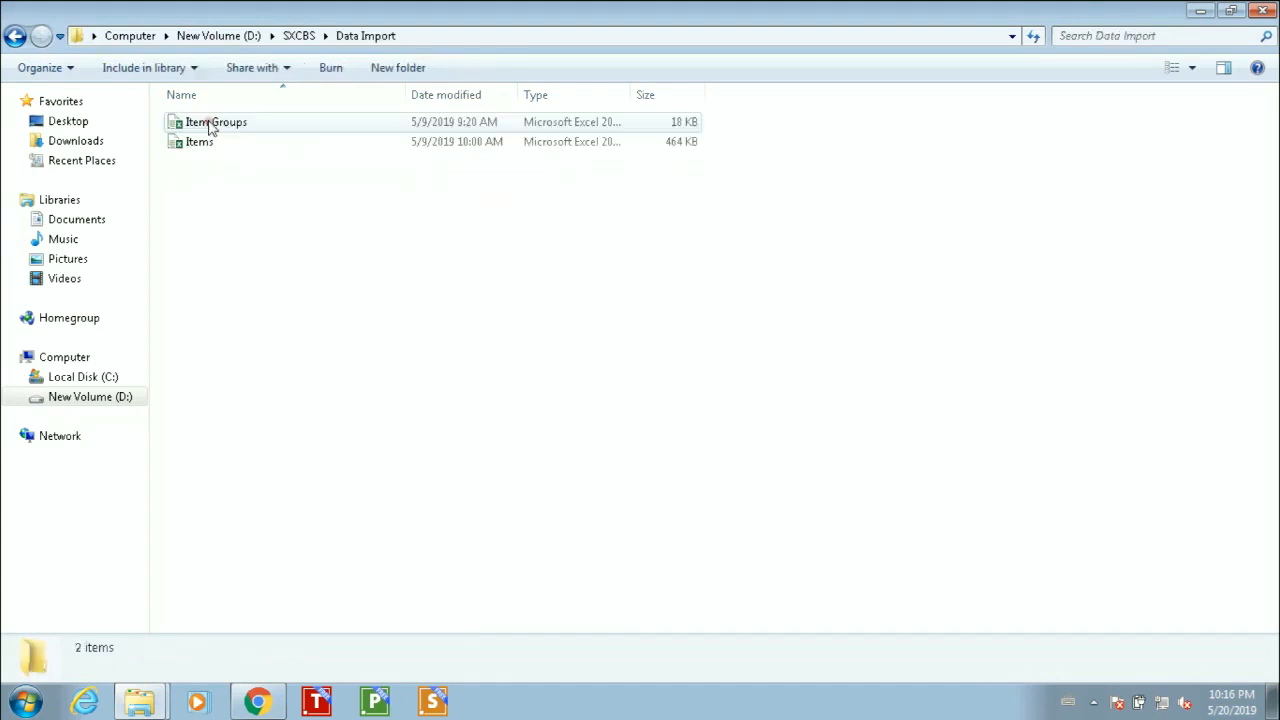
{"action": "left_click", "coordinate": [205, 144]}
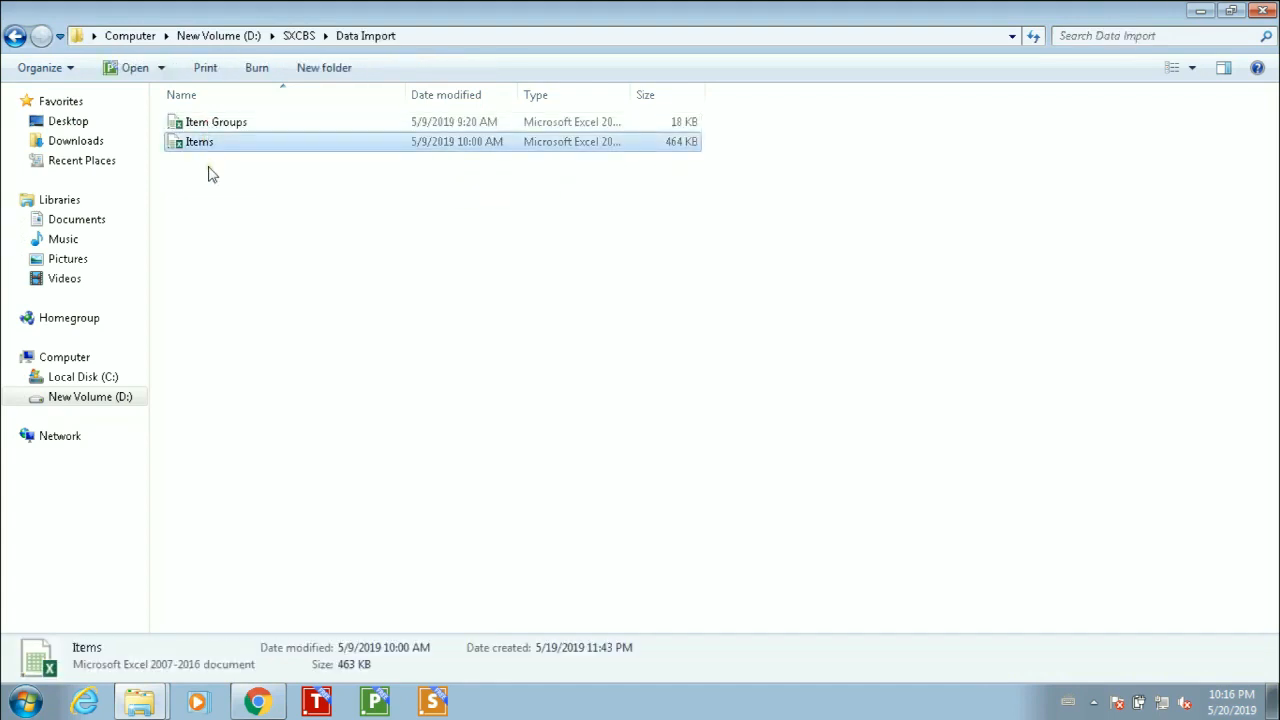
{"action": "key", "text": "Return"}
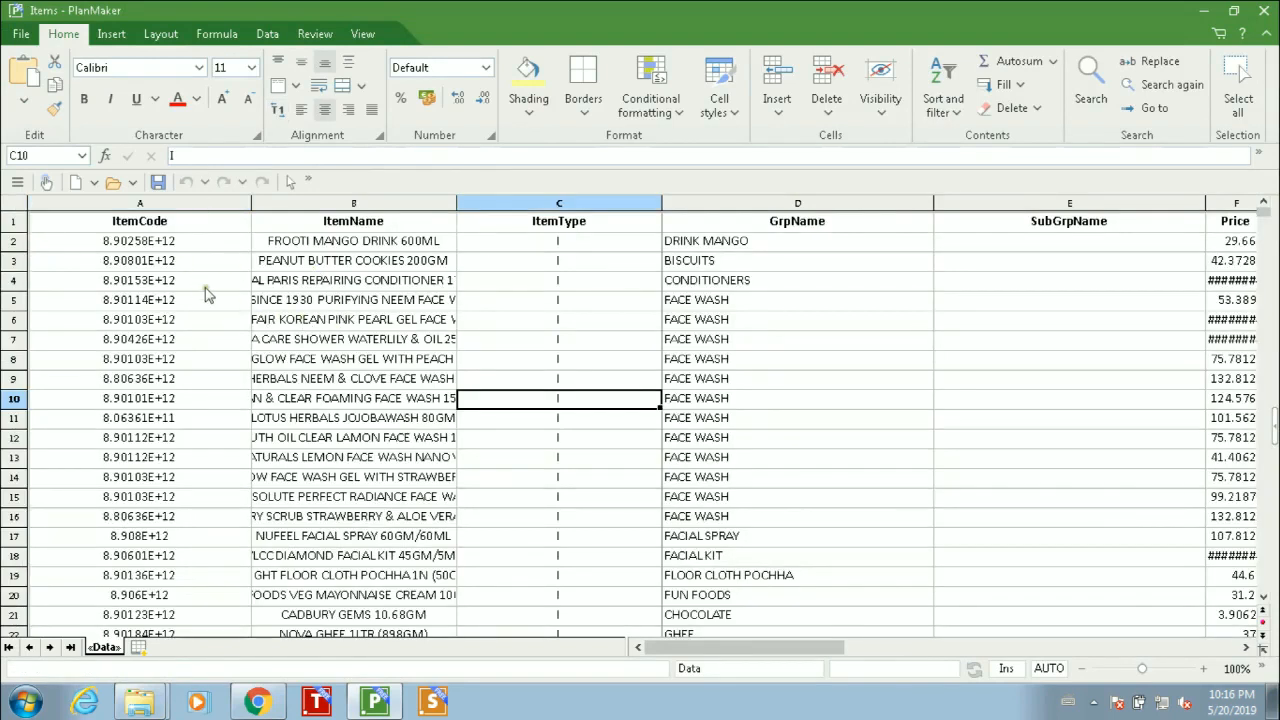
Step: Inspect the full ItemCode values of the first item rows in the Items workbook
{"action": "left_click", "coordinate": [195, 246]}
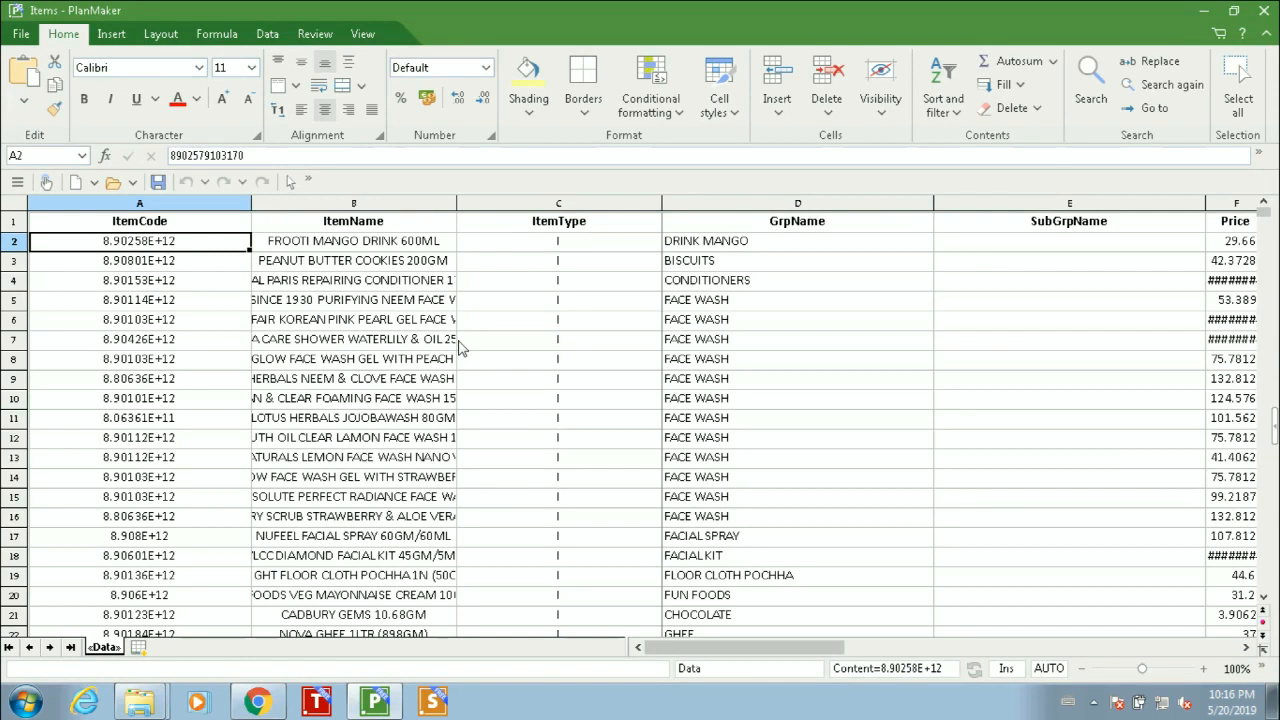
{"action": "key", "text": "Down"}
{"action": "key", "text": "Down"}
{"action": "key", "text": "Down"}
{"action": "key", "text": "Up"}
{"action": "key", "text": "Up"}
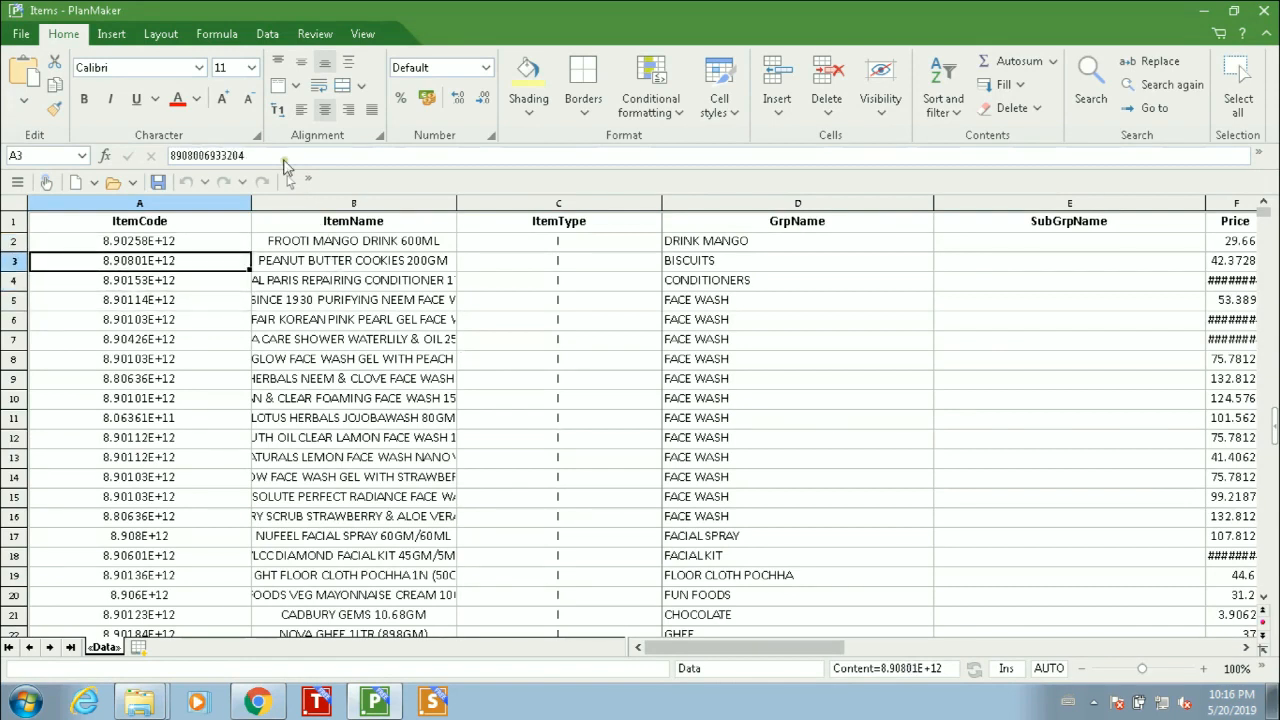
Step: Highlight the full ItemCode of the peanut butter cookies row for inspection and leave the cell unchanged
{"action": "left_click_drag", "start_coordinate": [244, 156], "coordinate": [186, 156]}
{"action": "left_click_drag", "start_coordinate": [125, 195], "coordinate": [126, 205]}
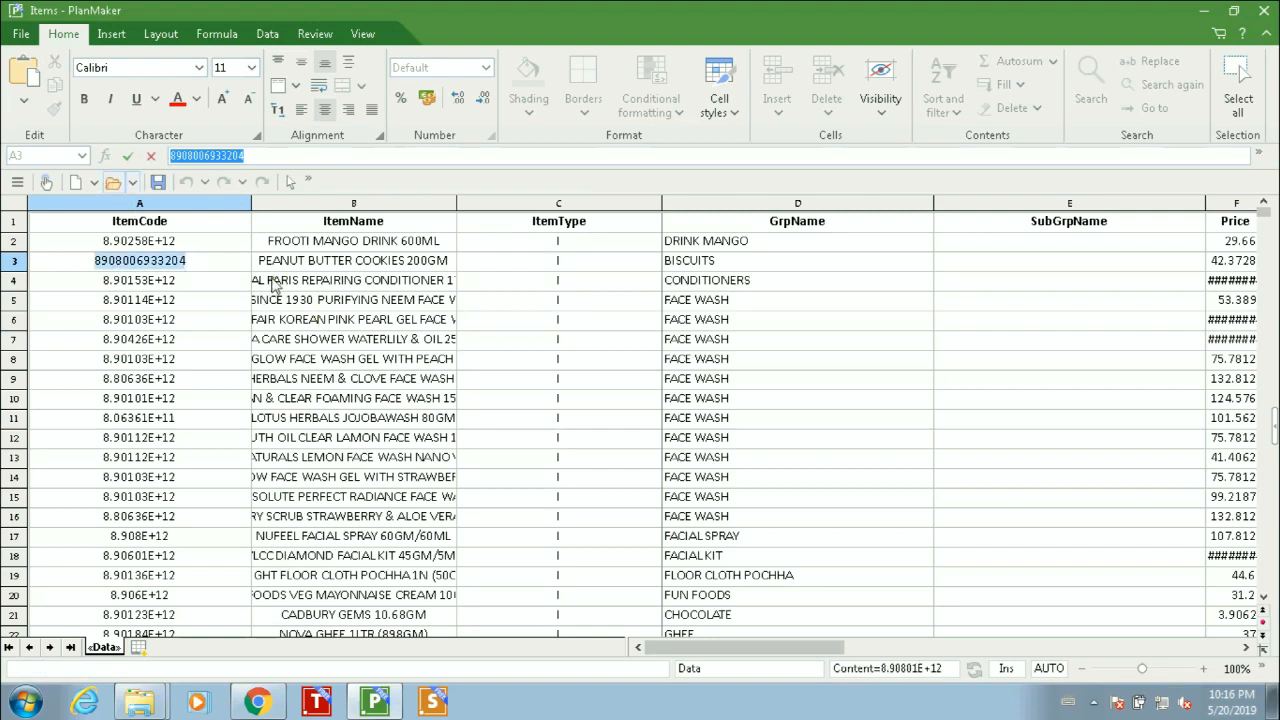
{"action": "key", "text": "Escape"}
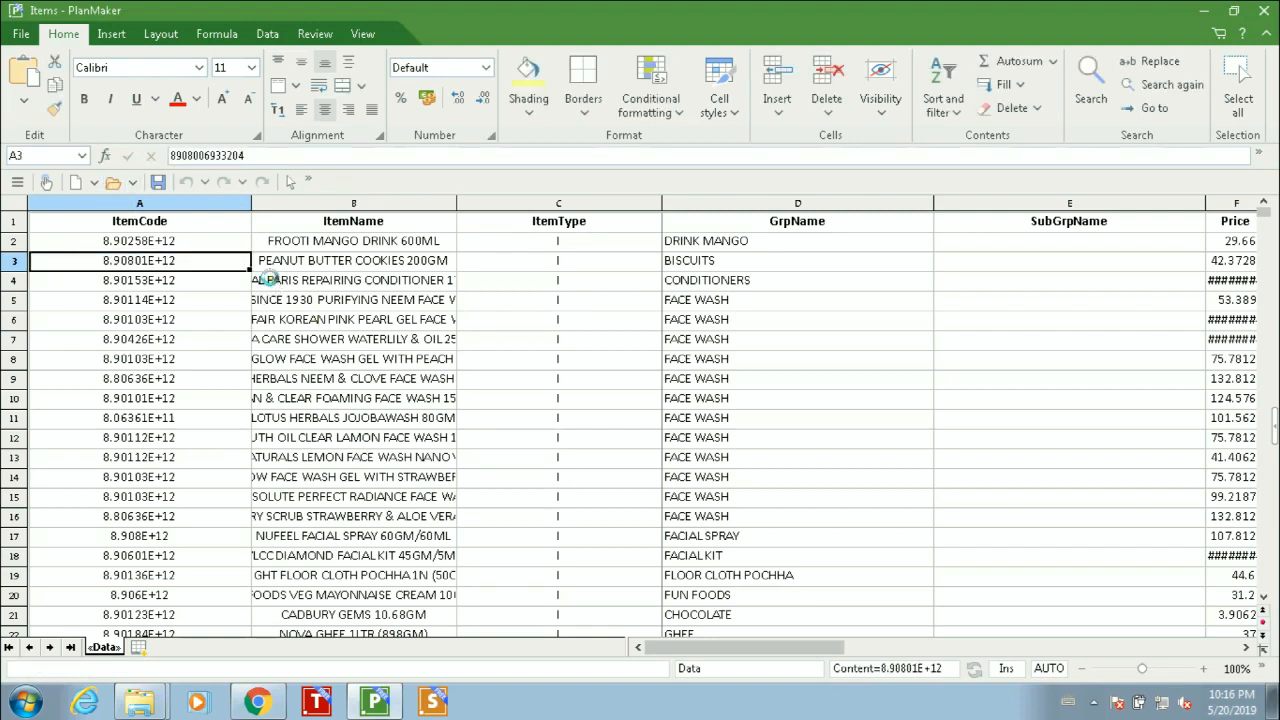
Step: Look across row 6 of the Items sheet from ItemName to the IsPurchaseItem and IsMaterialItem columns and return to ItemName
{"action": "key", "text": "Down"}
{"action": "key", "text": "Down"}
{"action": "key", "text": "Down"}
{"action": "key", "text": "Right"}
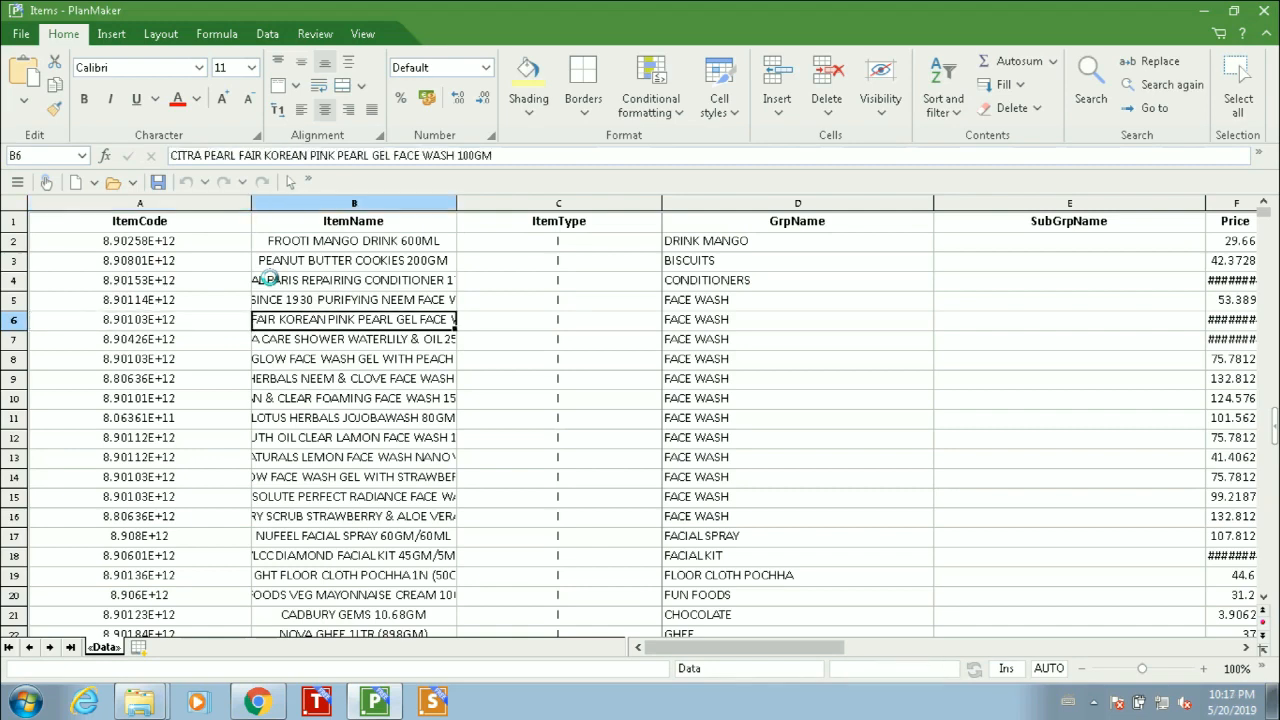
{"action": "key", "text": "Right"}
{"action": "key", "text": "Right"}
{"action": "key", "text": "Right"}
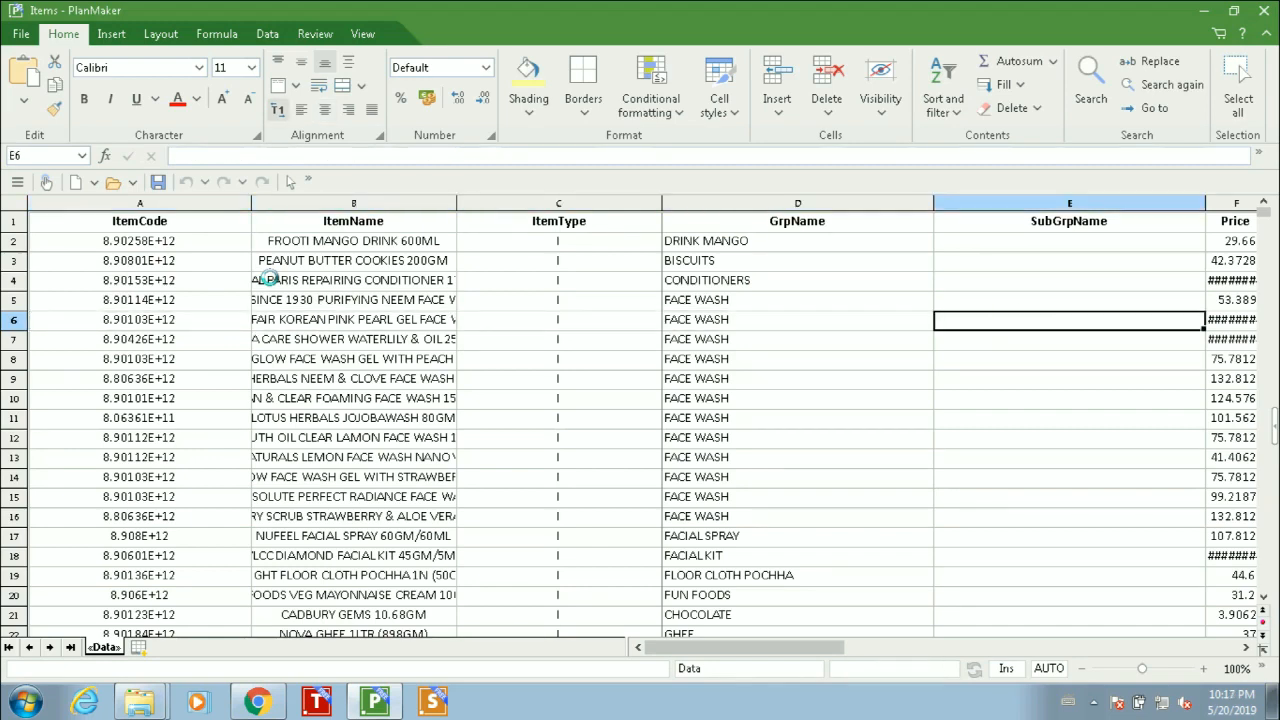
{"action": "key", "text": "Right"}
{"action": "key", "text": "Right"}
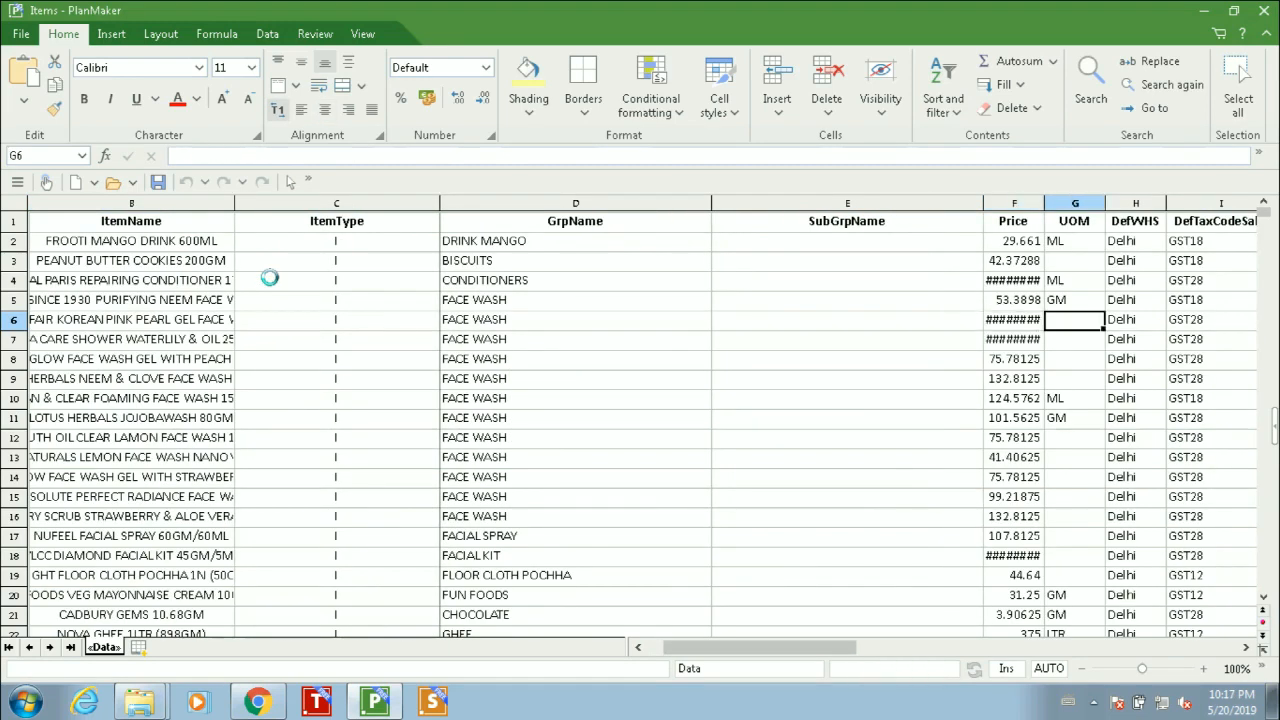
{"action": "key", "text": "Right"}
{"action": "key", "text": "Right"}
{"action": "key", "text": "Right"}
{"action": "key", "text": "Right"}
{"action": "key", "text": "Right"}
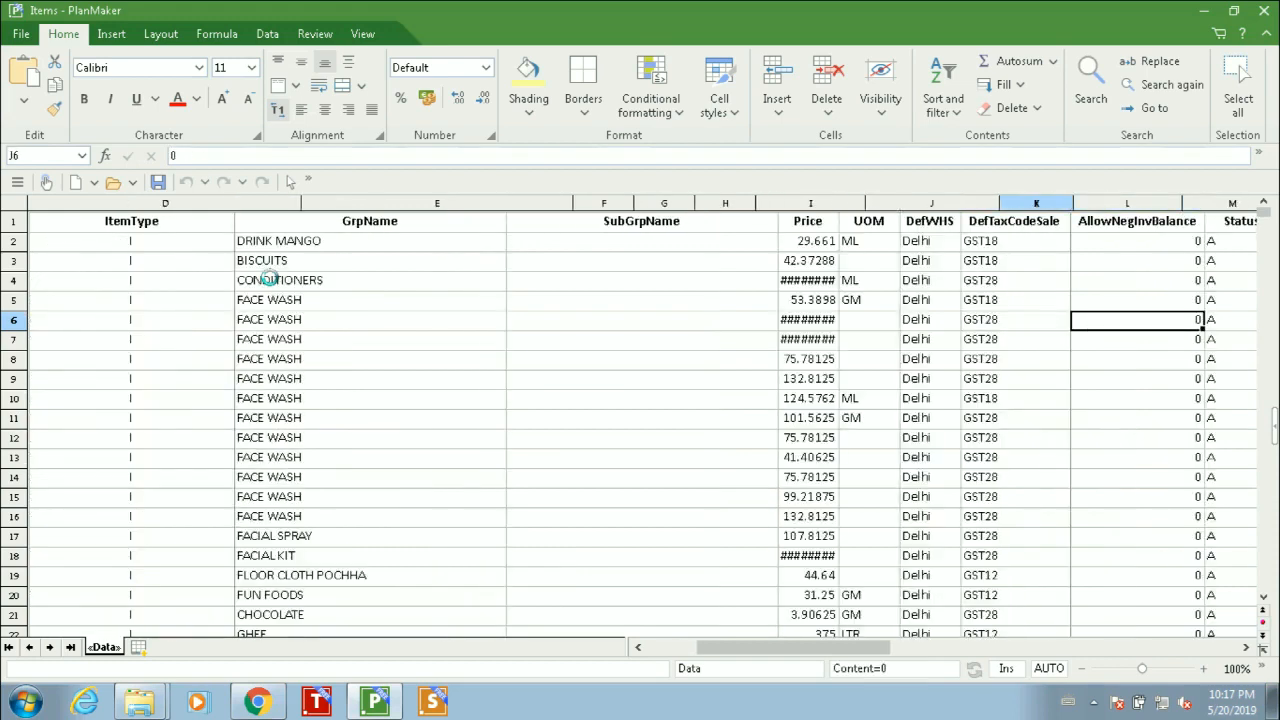
{"action": "key", "text": "Right"}
{"action": "key", "text": "Right"}
{"action": "key", "text": "Left"}
{"action": "key", "text": "Left"}
{"action": "key", "text": "Left"}
{"action": "key", "text": "Left"}
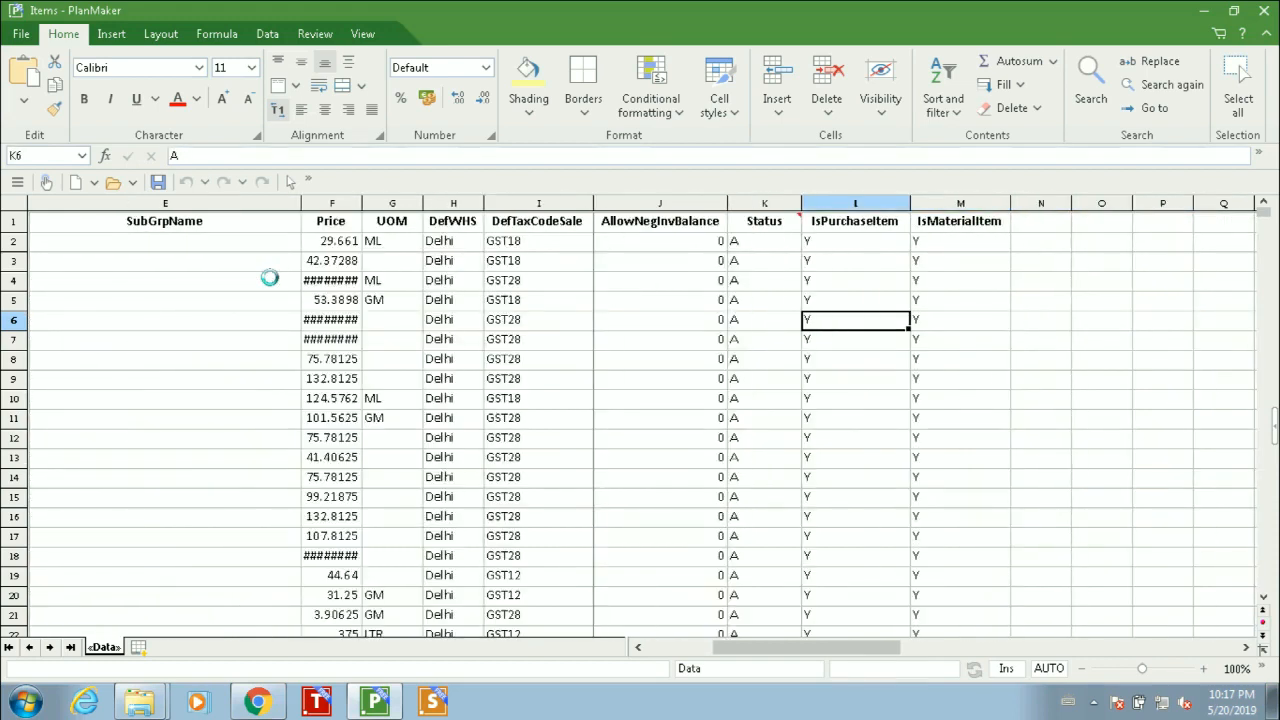
{"action": "key", "text": "Left"}
{"action": "key", "text": "Left"}
{"action": "key", "text": "Left"}
{"action": "key", "text": "Left"}
{"action": "key", "text": "Left"}
{"action": "key", "text": "Left"}
{"action": "key", "text": "Left"}
{"action": "key", "text": "Left"}
{"action": "key", "text": "Left"}
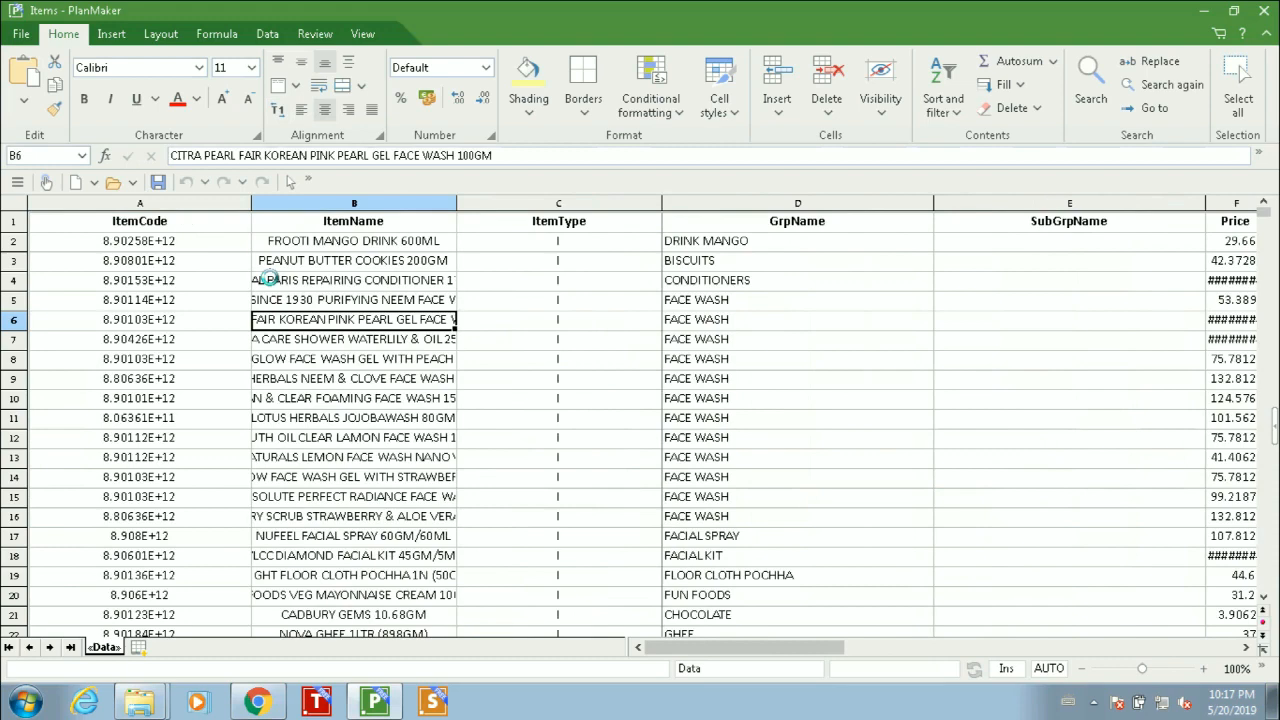
Step: Go to the last filled item row and browse the item list upward from there
{"action": "key", "text": "ctrl+Down"}
{"action": "key", "text": "Down"}
{"action": "key", "text": "Up"}
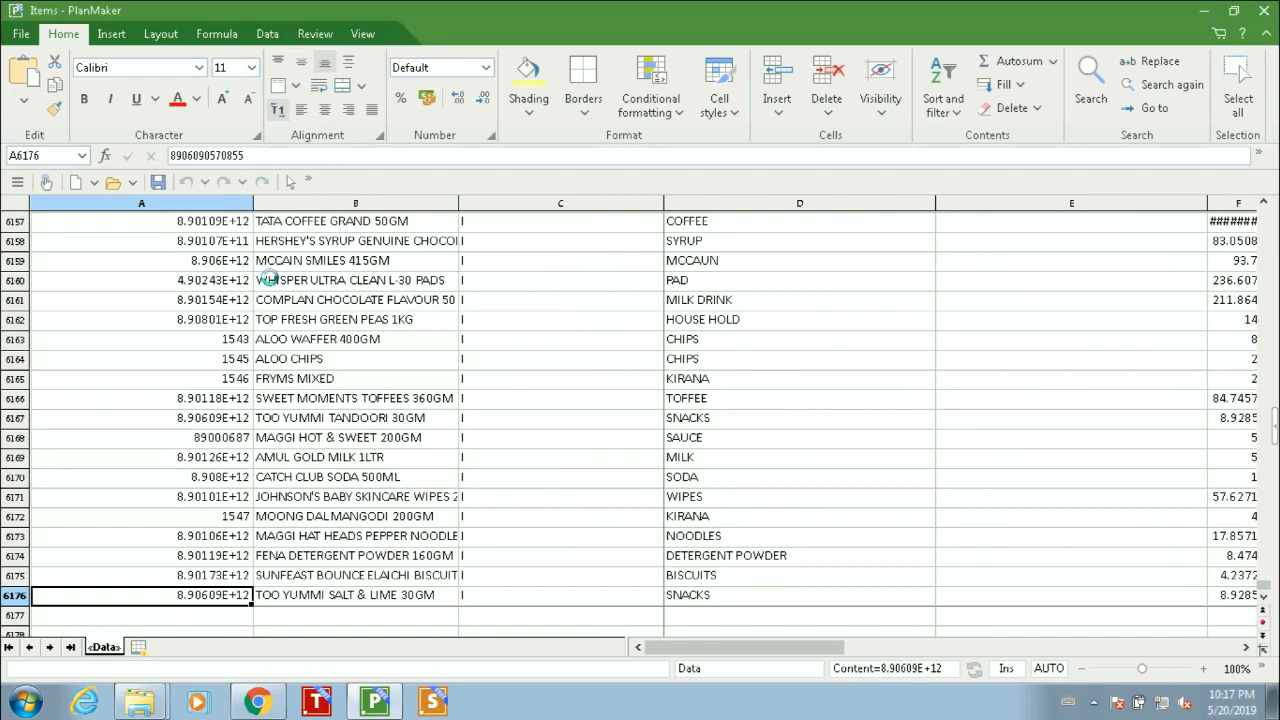
{"action": "key", "text": "Page_Up"}
{"action": "key", "text": "Page_Up"}
{"action": "key", "text": "Page_Up"}
{"action": "key", "text": "Page_Up"}
{"action": "key", "text": "Page_Up"}
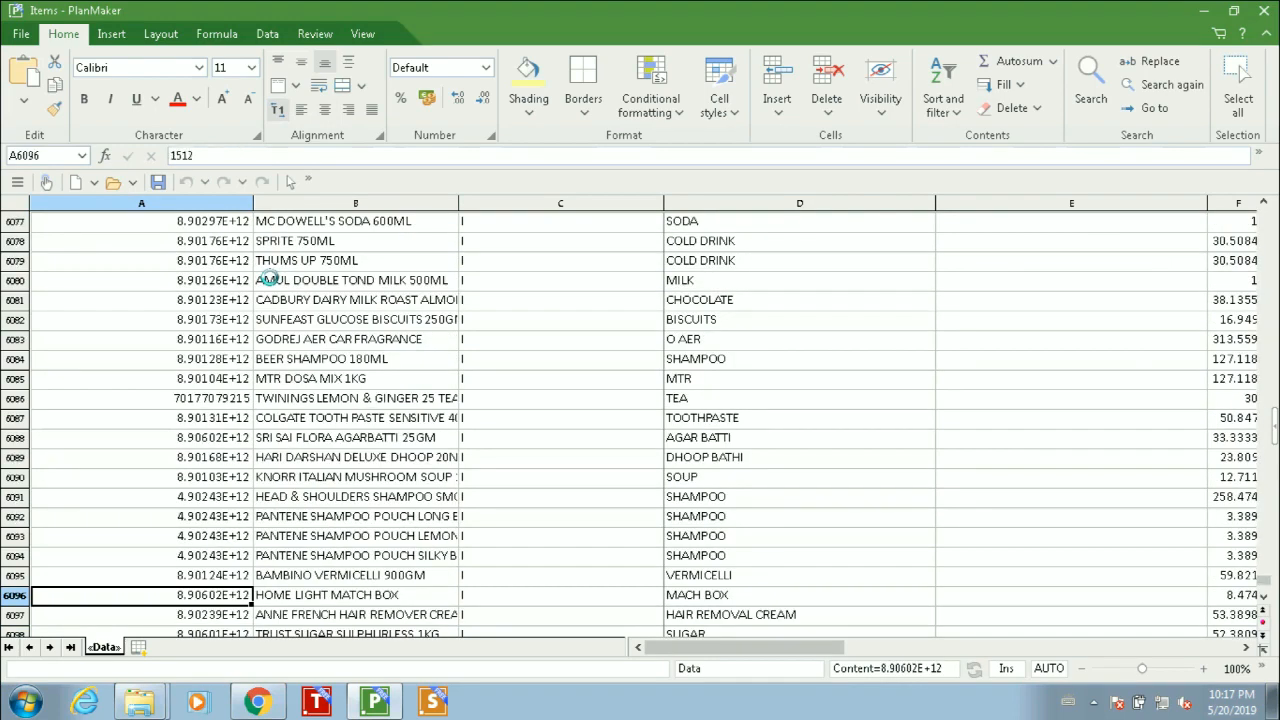
{"action": "key", "text": "Page_Down"}
{"action": "key", "text": "Page_Down"}
{"action": "key", "text": "Page_Down"}
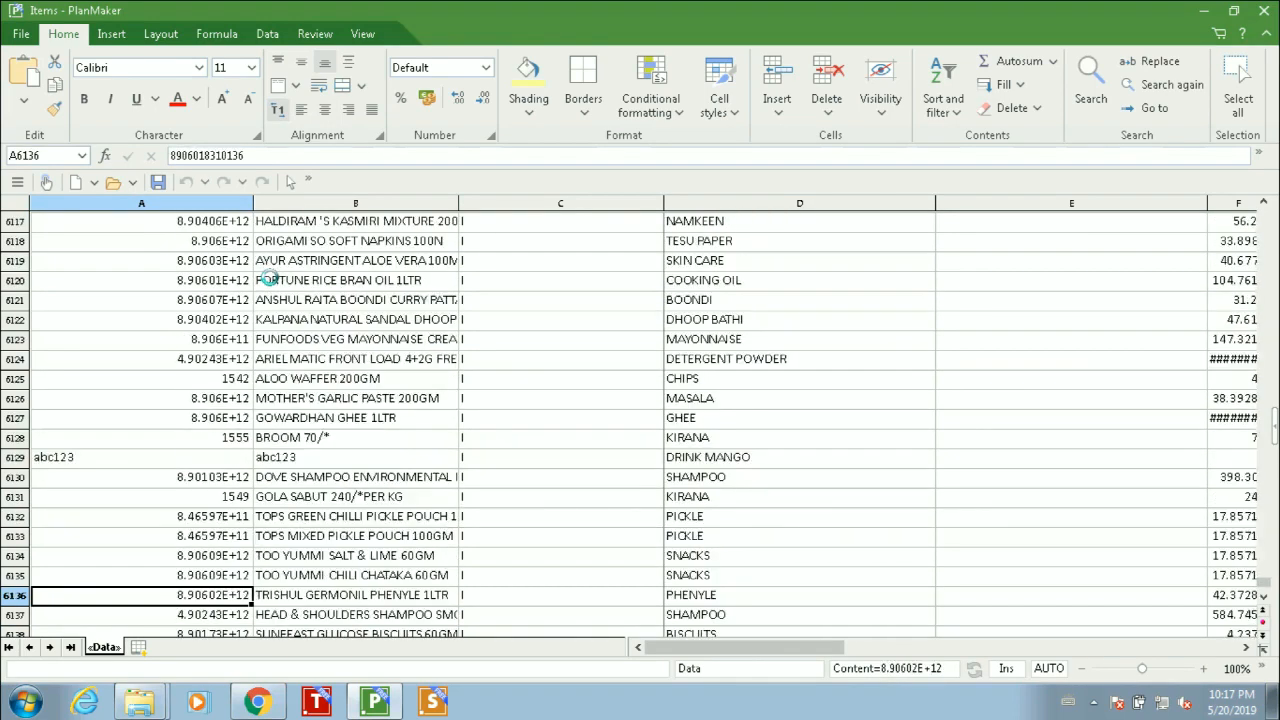
{"action": "key", "text": "Page_Up"}
{"action": "key", "text": "Page_Up"}
{"action": "key", "text": "Page_Up"}
{"action": "key", "text": "Page_Up"}
{"action": "key", "text": "Page_Up"}
{"action": "key", "text": "Page_Up"}
{"action": "key", "text": "Page_Up"}
{"action": "key", "text": "Page_Up"}
{"action": "key", "text": "Page_Up"}
{"action": "key", "text": "Page_Up"}
{"action": "key", "text": "Page_Up"}
{"action": "key", "text": "Page_Up"}
{"action": "key", "text": "Page_Up"}
{"action": "key", "text": "Page_Up"}
{"action": "key", "text": "Page_Up"}
{"action": "key", "text": "Page_Up"}
{"action": "key", "text": "Page_Up"}
{"action": "key", "text": "Page_Up"}
{"action": "key", "text": "Page_Up"}
{"action": "key", "text": "Page_Up"}
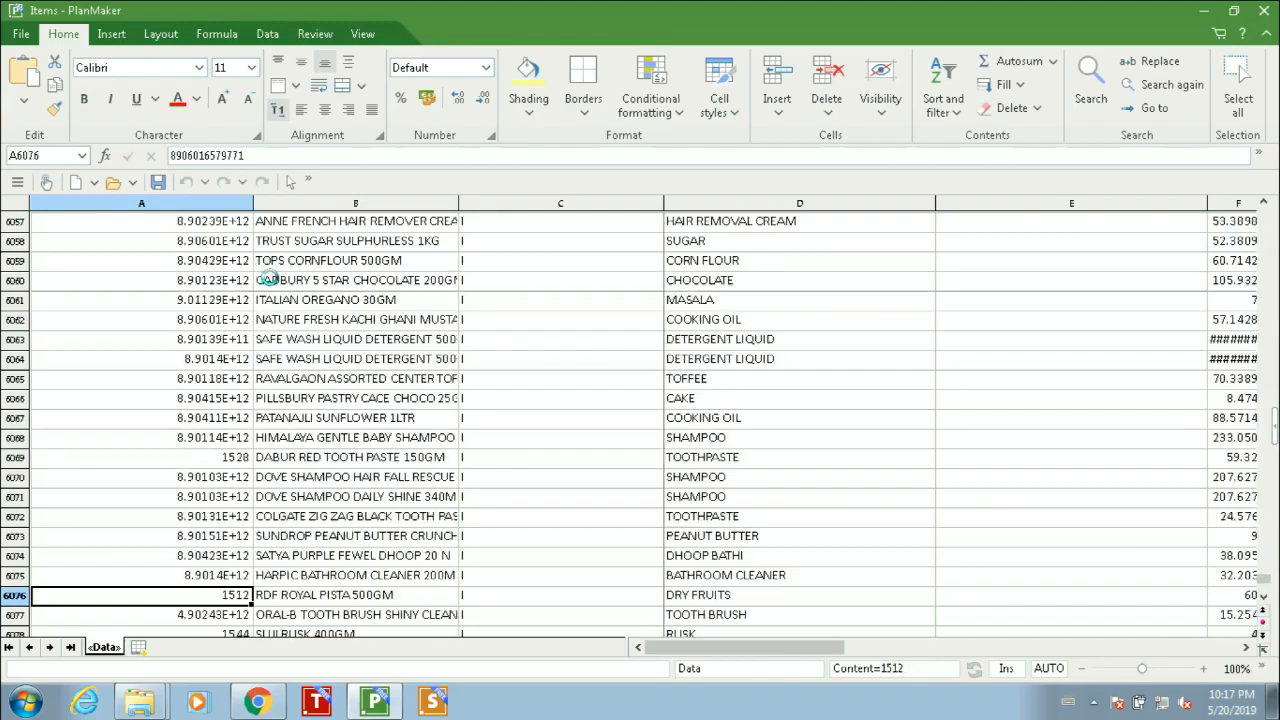
{"action": "key", "text": "Page_Up"}
{"action": "key", "text": "Page_Up"}
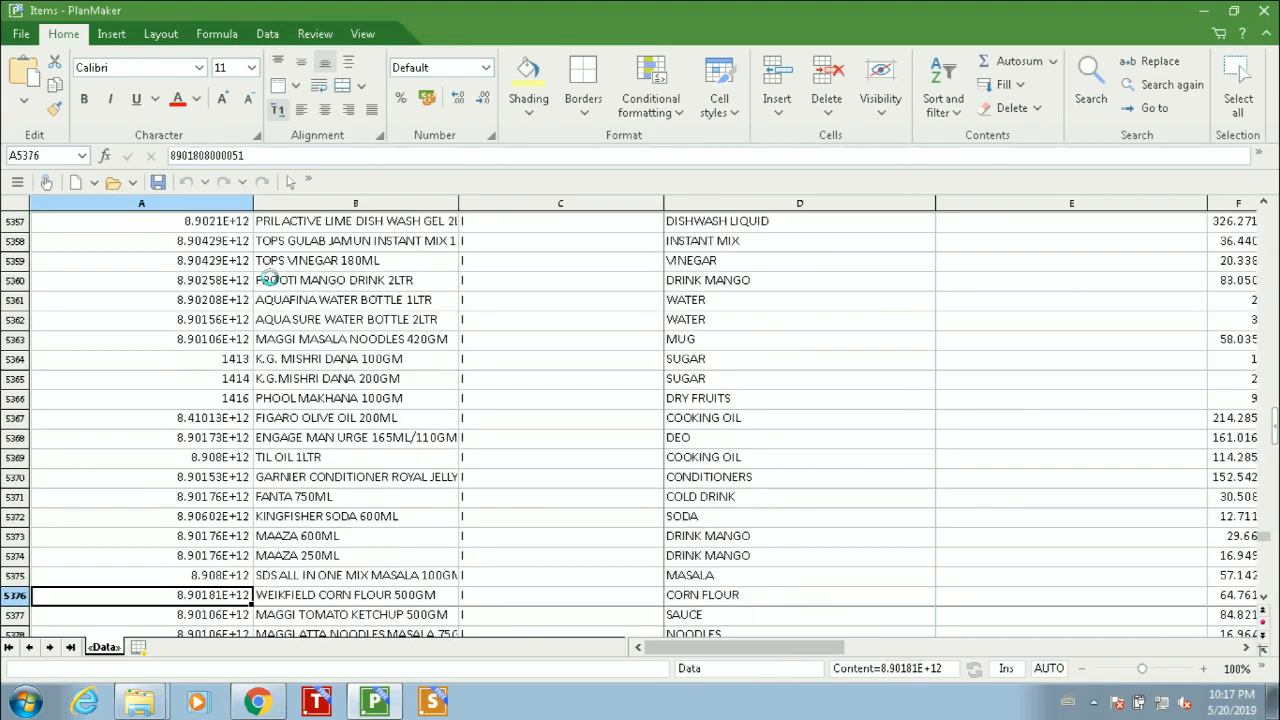
Step: Return to the start of the sheet and examine row 3 column by column through IsPurchaseItem, ending on its DefTaxCodeSale cell
{"action": "key", "text": "ctrl+Home"}
{"action": "key", "text": "Down"}
{"action": "key", "text": "Down"}
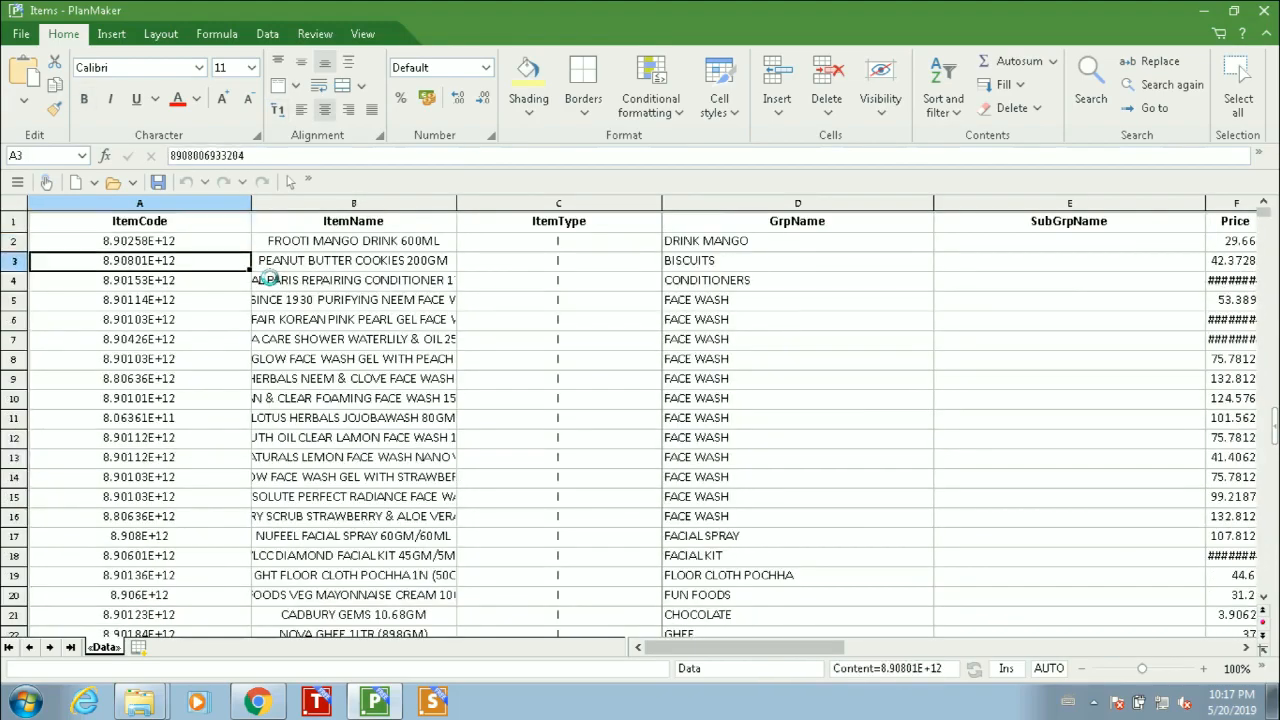
{"action": "key", "text": "Right"}
{"action": "key", "text": "Right"}
{"action": "key", "text": "Right"}
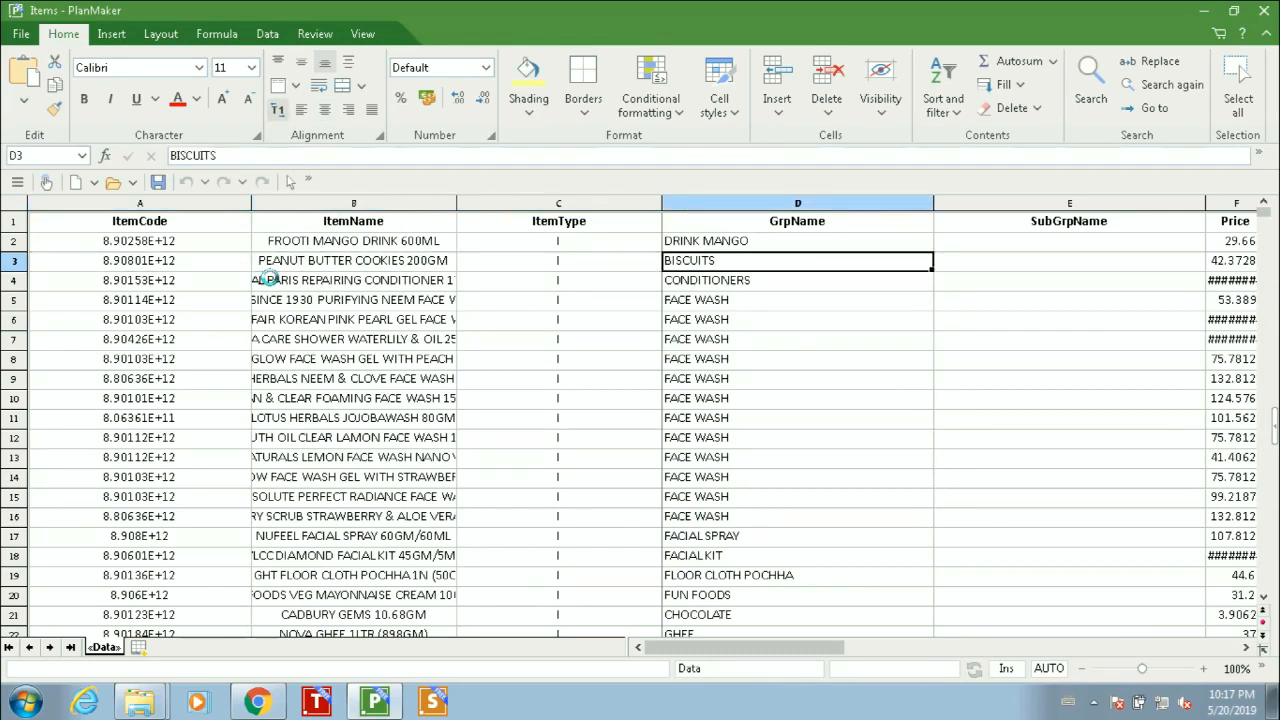
{"action": "key", "text": "Right"}
{"action": "key", "text": "Right"}
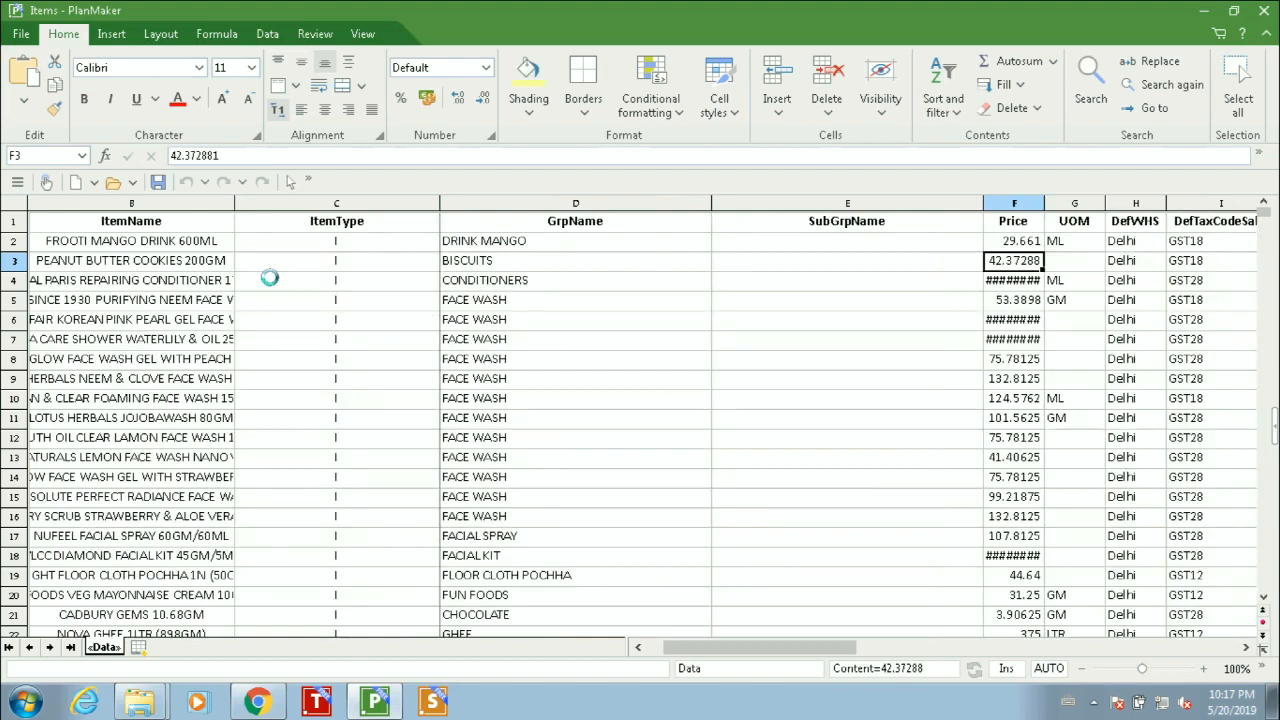
{"action": "key", "text": "Right"}
{"action": "key", "text": "Right"}
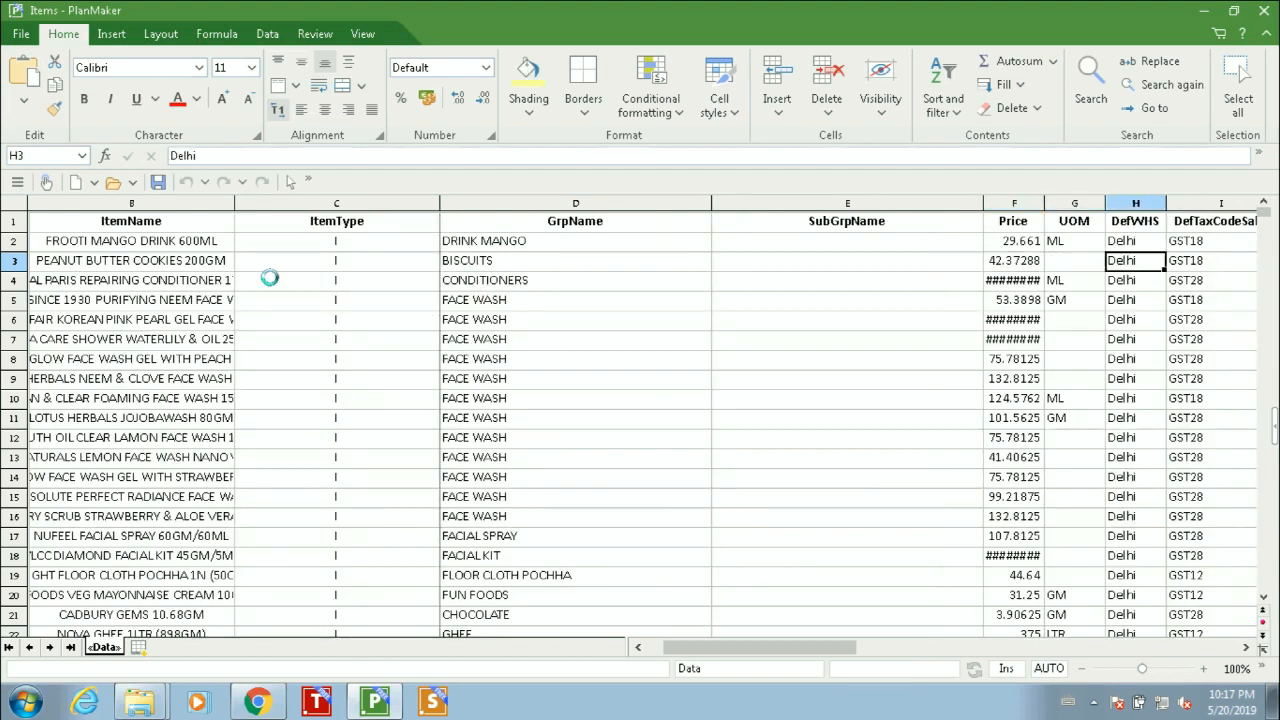
{"action": "key", "text": "Right"}
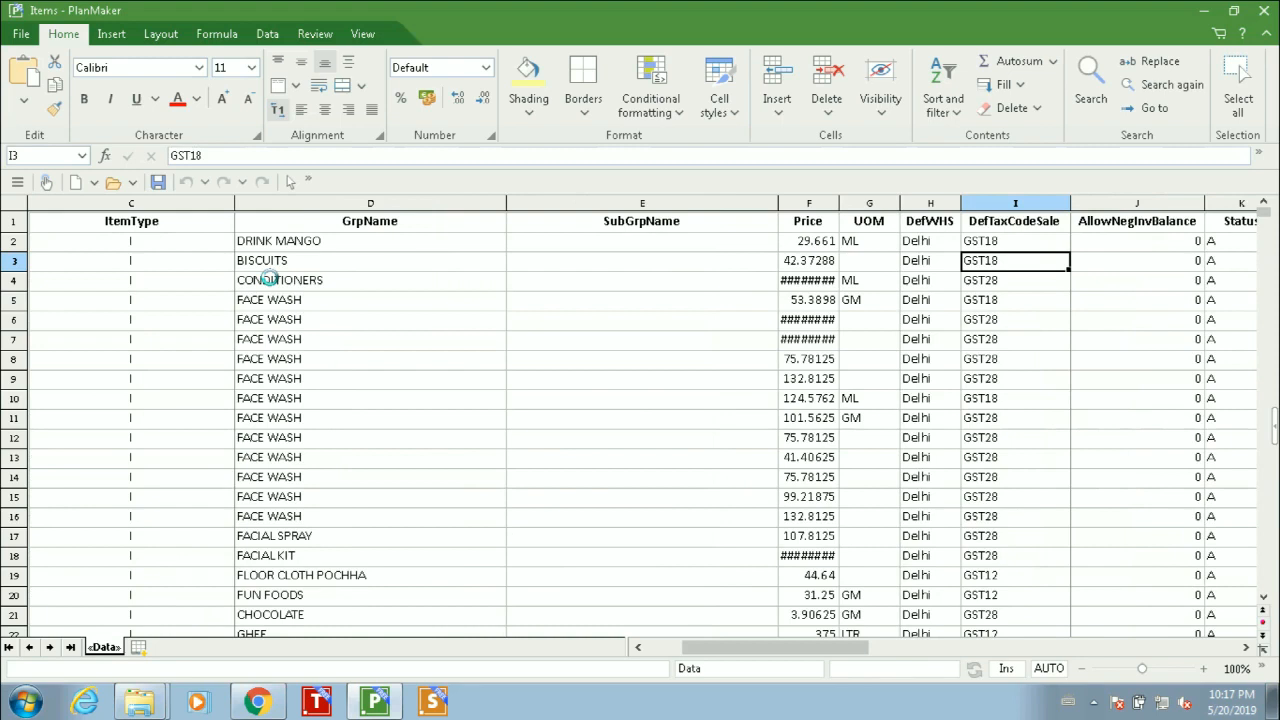
{"action": "key", "text": "Right"}
{"action": "key", "text": "Left"}
{"action": "key", "text": "Right"}
{"action": "key", "text": "Right"}
{"action": "key", "text": "Right"}
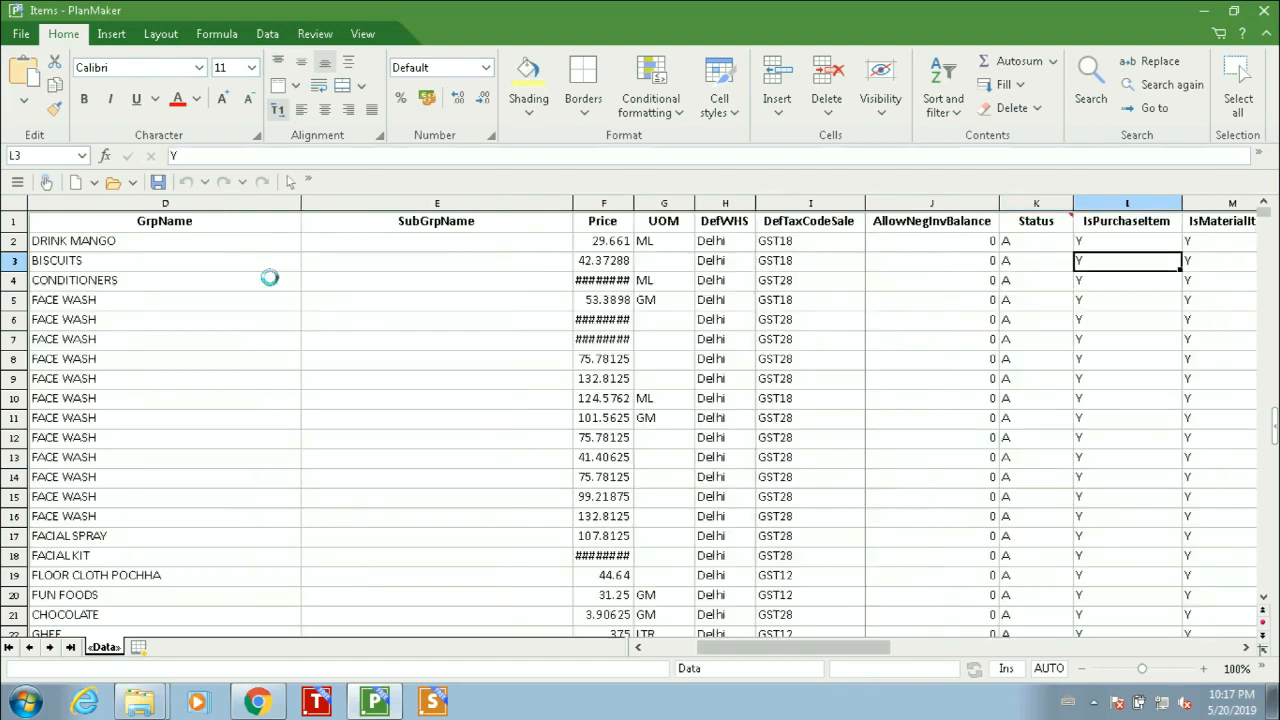
{"action": "key", "text": "Left"}
{"action": "key", "text": "Left"}
{"action": "key", "text": "Left"}
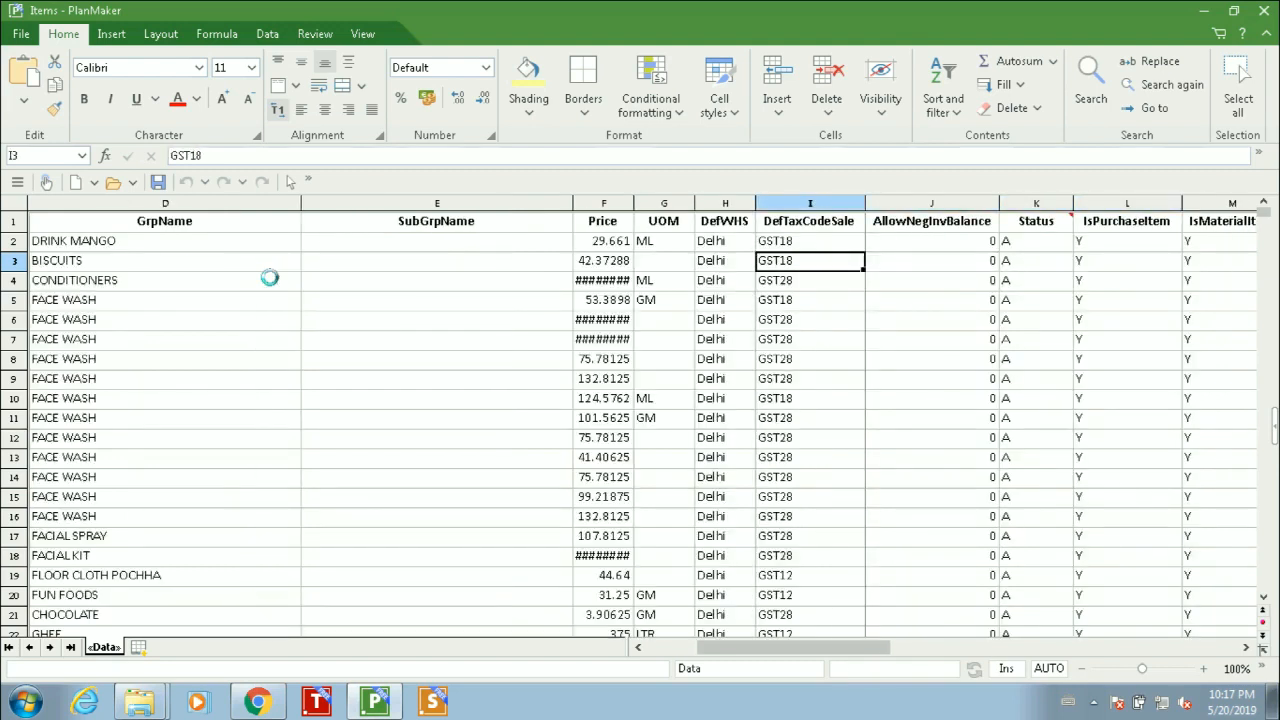
Step: Compare the DefTaxCodeSale entries down to row 9 and review that row's other columns back to ItemType
{"action": "key", "text": "Down"}
{"action": "key", "text": "Down"}
{"action": "key", "text": "Down"}
{"action": "key", "text": "Down"}
{"action": "key", "text": "Down"}
{"action": "key", "text": "Down"}
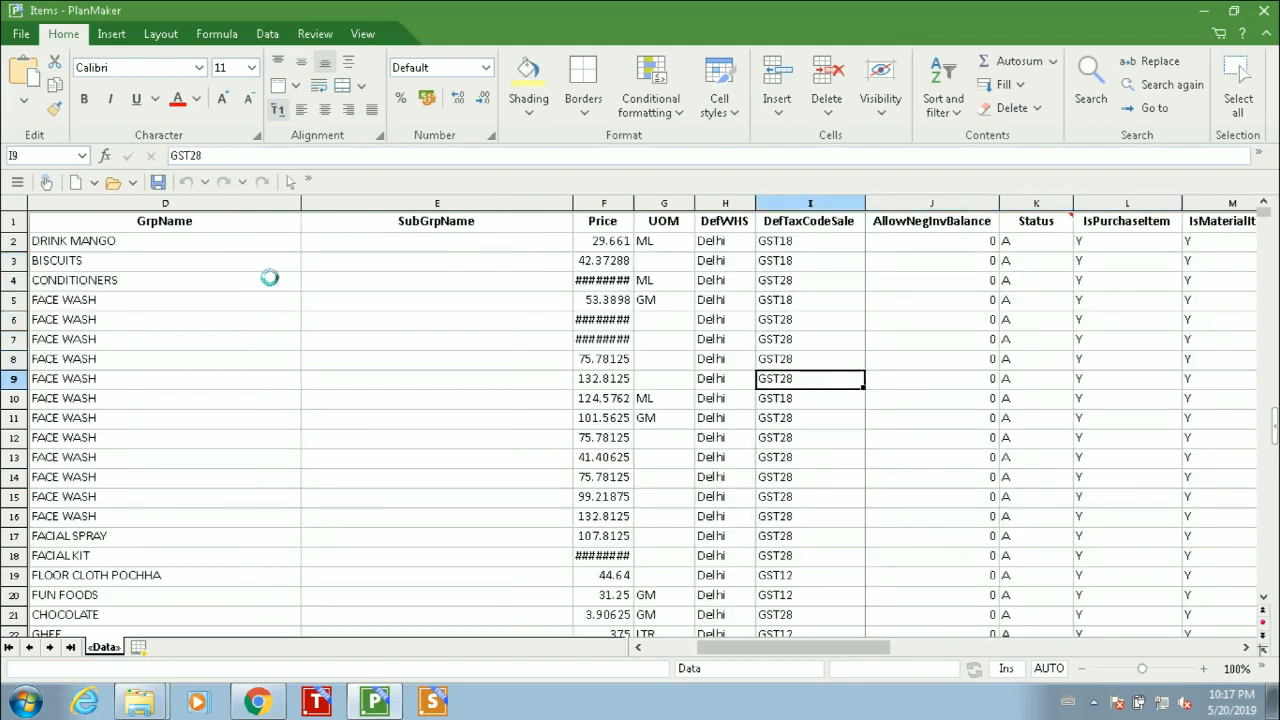
{"action": "key", "text": "Right"}
{"action": "key", "text": "Right"}
{"action": "key", "text": "Right"}
{"action": "key", "text": "Left"}
{"action": "key", "text": "Left"}
{"action": "key", "text": "Left"}
{"action": "key", "text": "Left"}
{"action": "key", "text": "Left"}
{"action": "key", "text": "Left"}
{"action": "key", "text": "Left"}
{"action": "key", "text": "Left"}
{"action": "key", "text": "Left"}
{"action": "key", "text": "Left"}
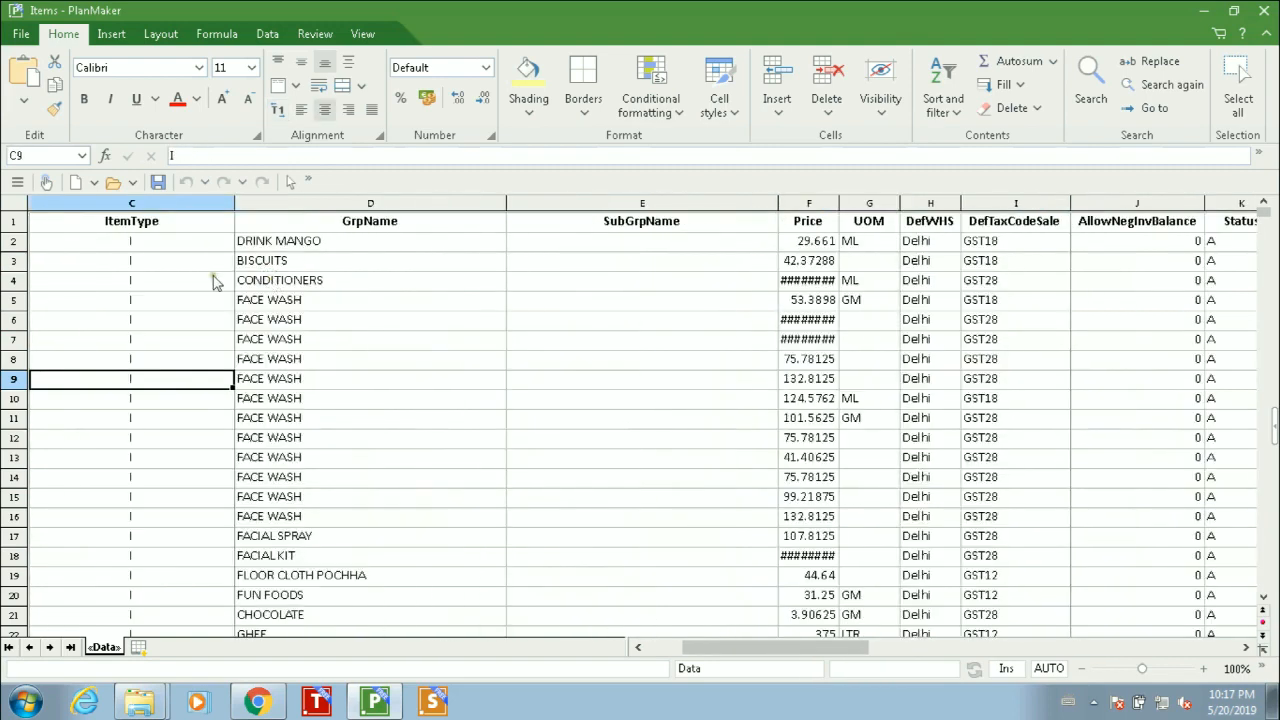
Step: Minimize the Items workbook and both folder windows, and launch sXc Business Suite from the desktop
{"action": "left_click", "coordinate": [1205, 12]}
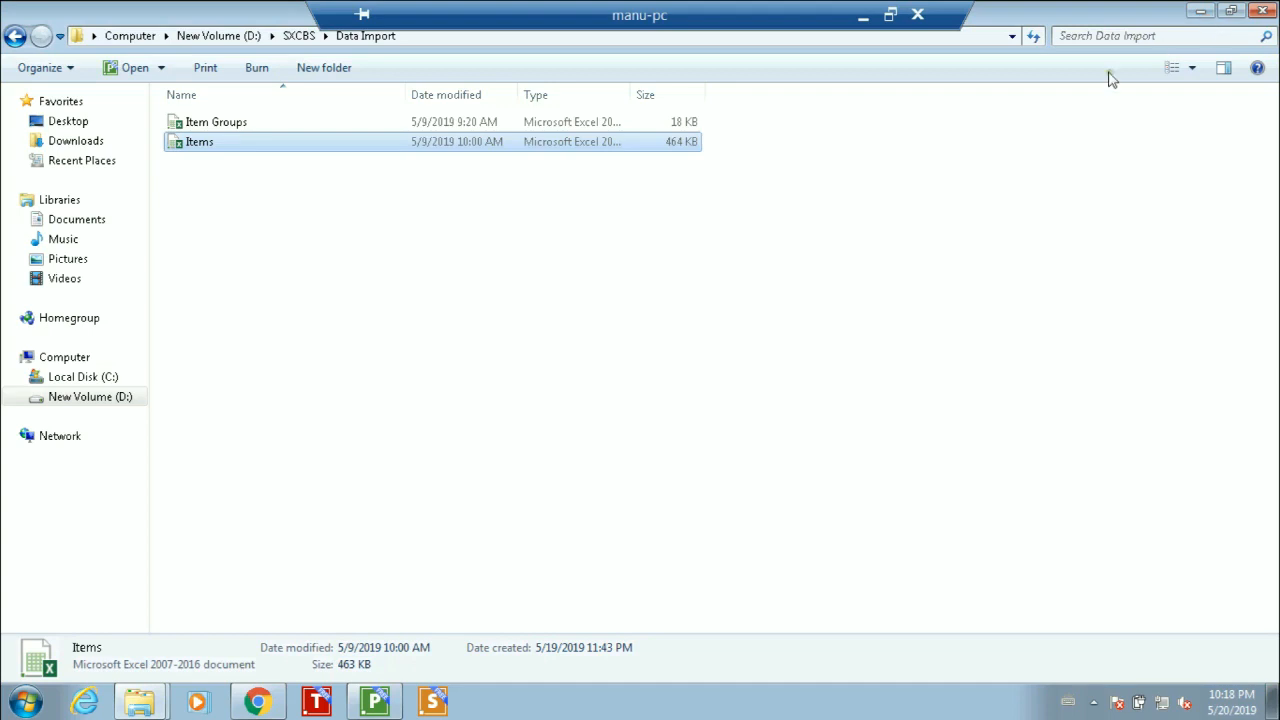
{"action": "left_click", "coordinate": [1203, 14]}
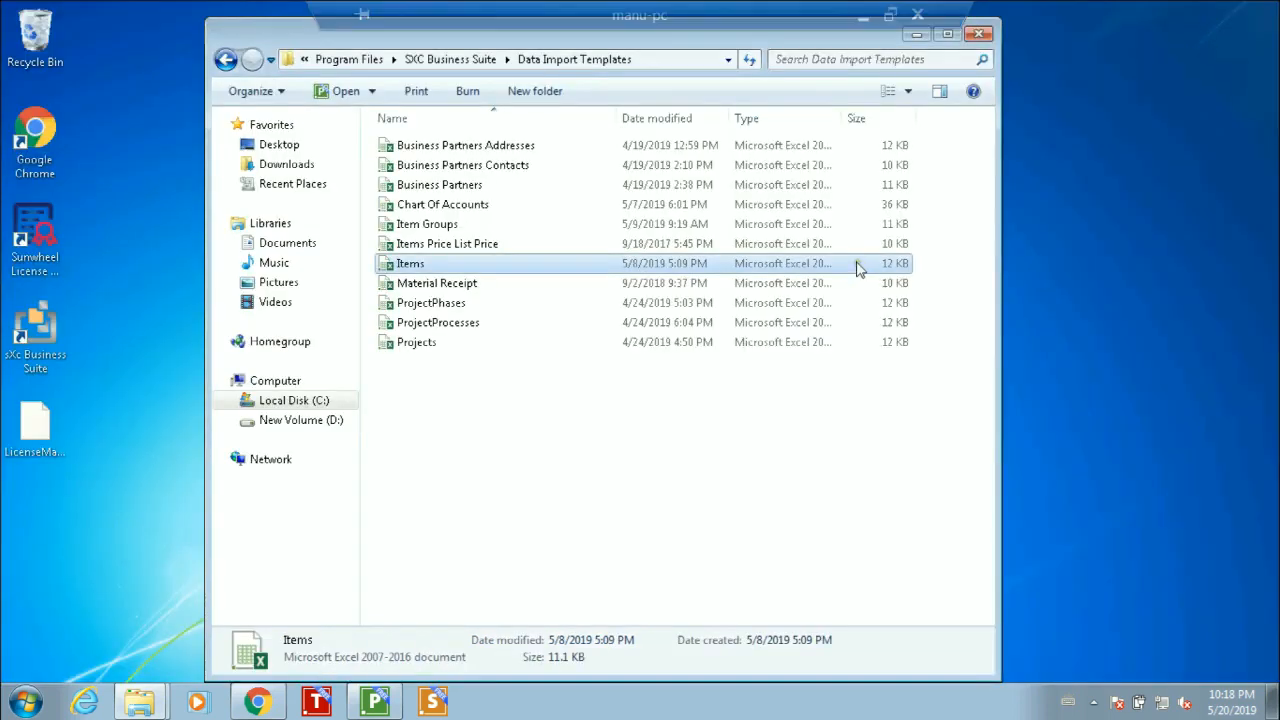
{"action": "left_click", "coordinate": [916, 36]}
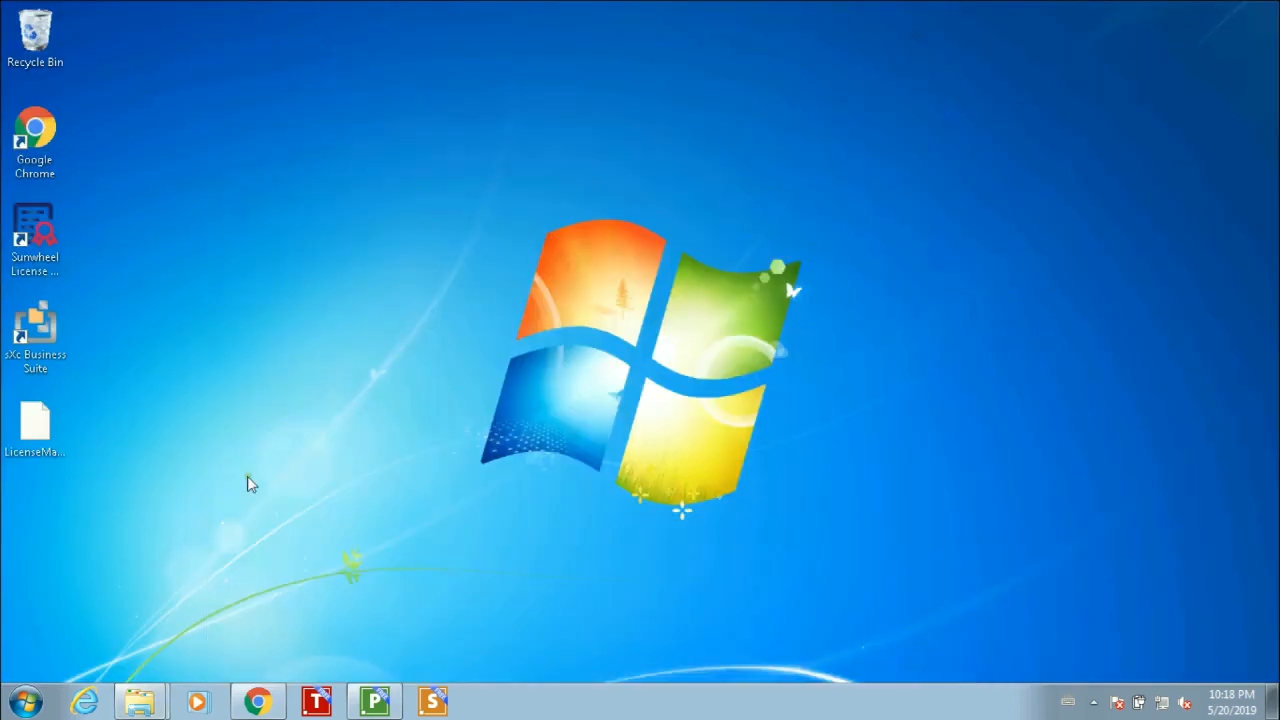
{"action": "double_click", "coordinate": [38, 316]}
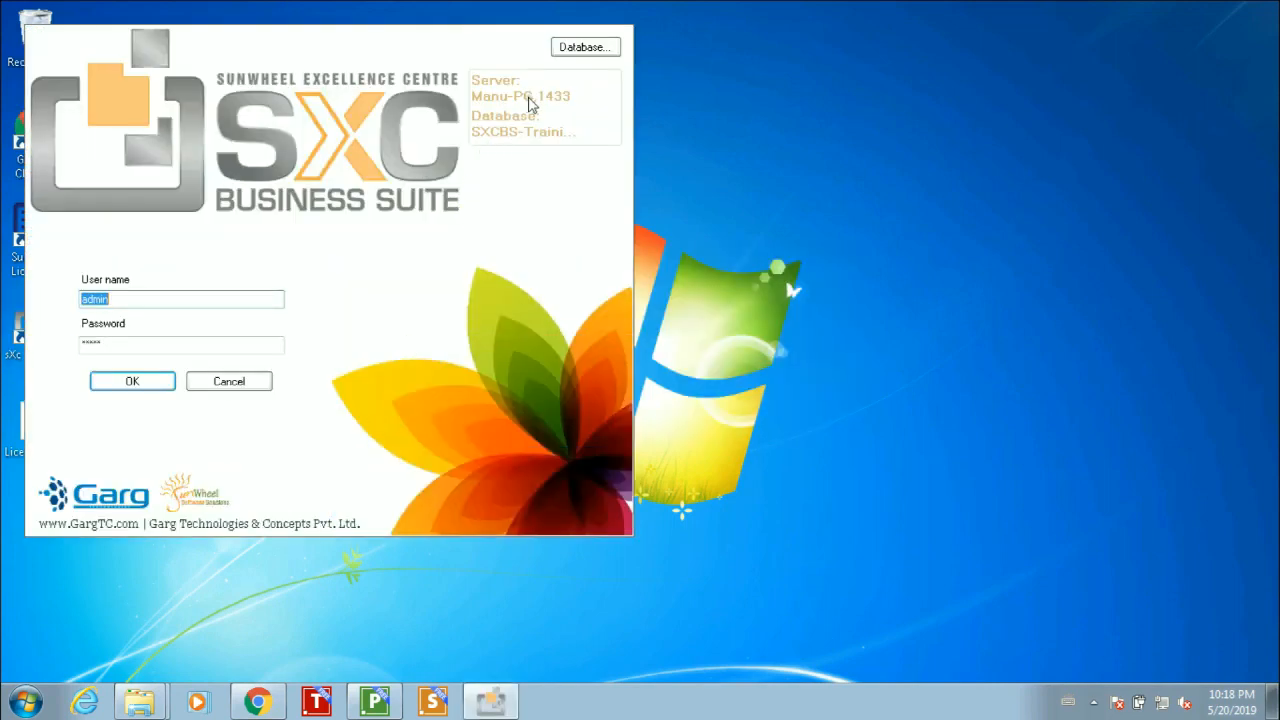
Step: Set the login database to SXCBS-Retail1 under the SXCBS SQL Server entry and log in with the prefilled admin account
{"action": "left_click", "coordinate": [571, 52]}
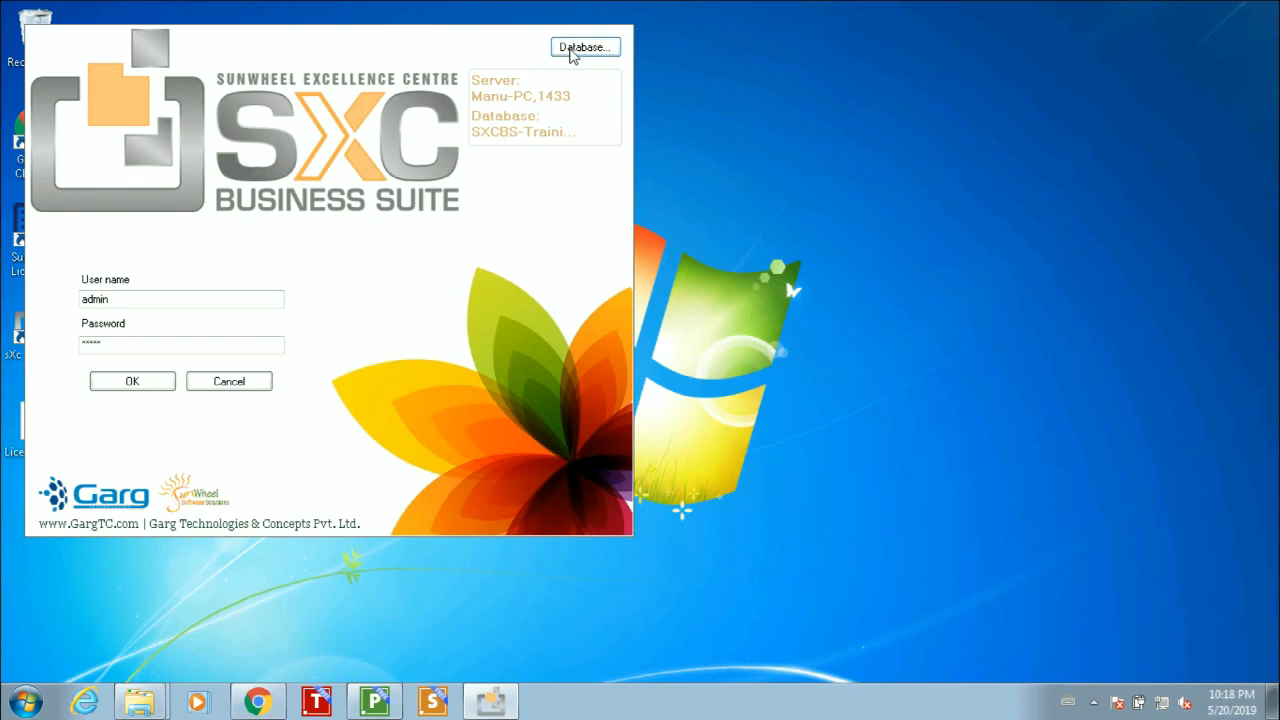
{"action": "left_click", "coordinate": [573, 50]}
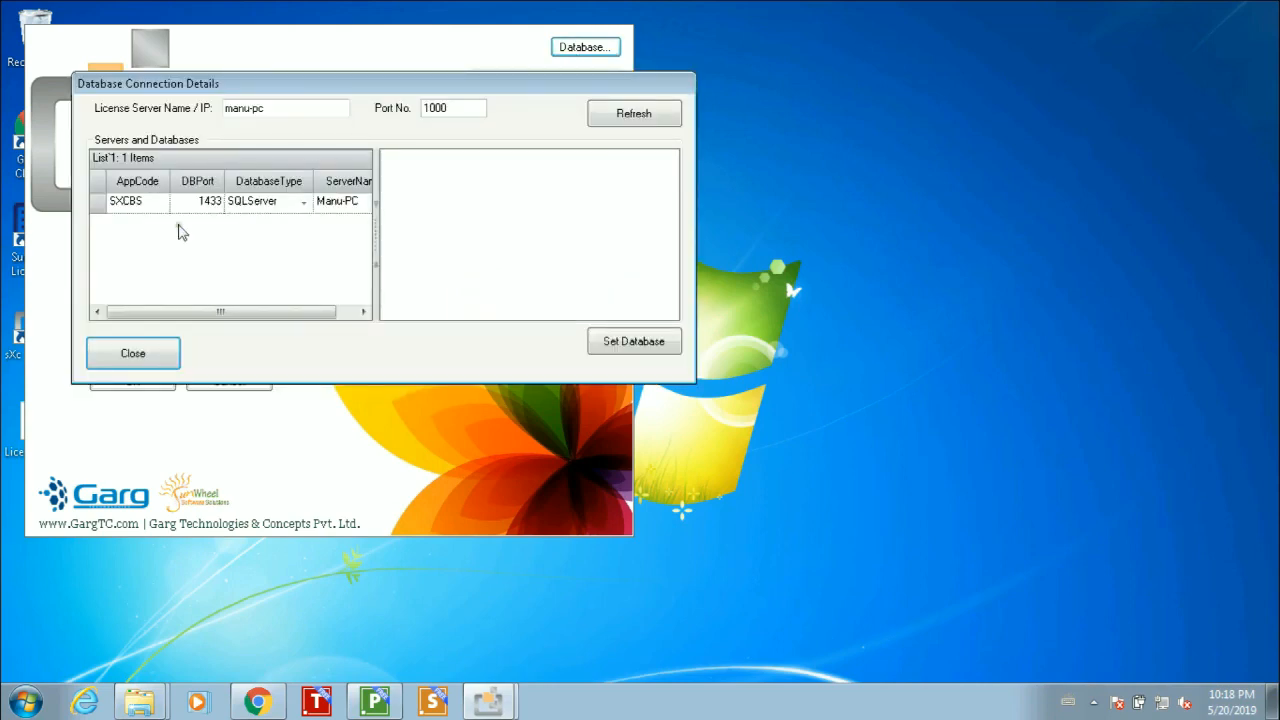
{"action": "left_click", "coordinate": [162, 203]}
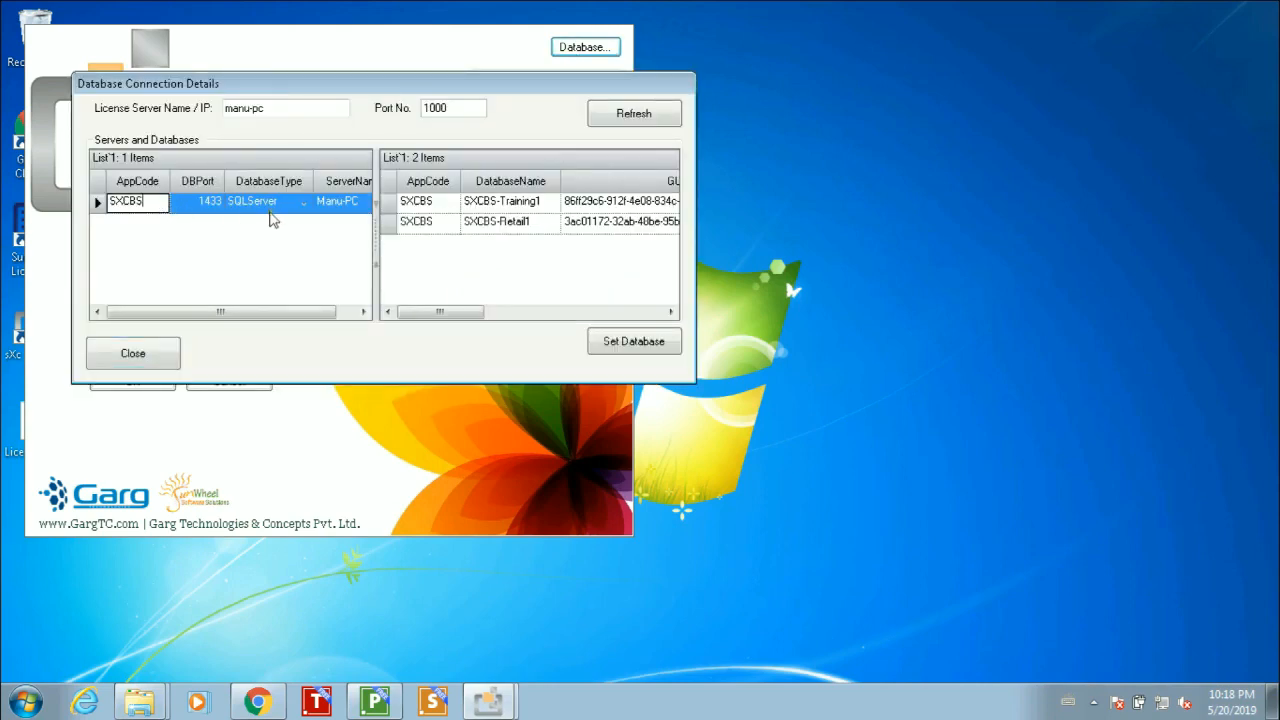
{"action": "left_click", "coordinate": [508, 222]}
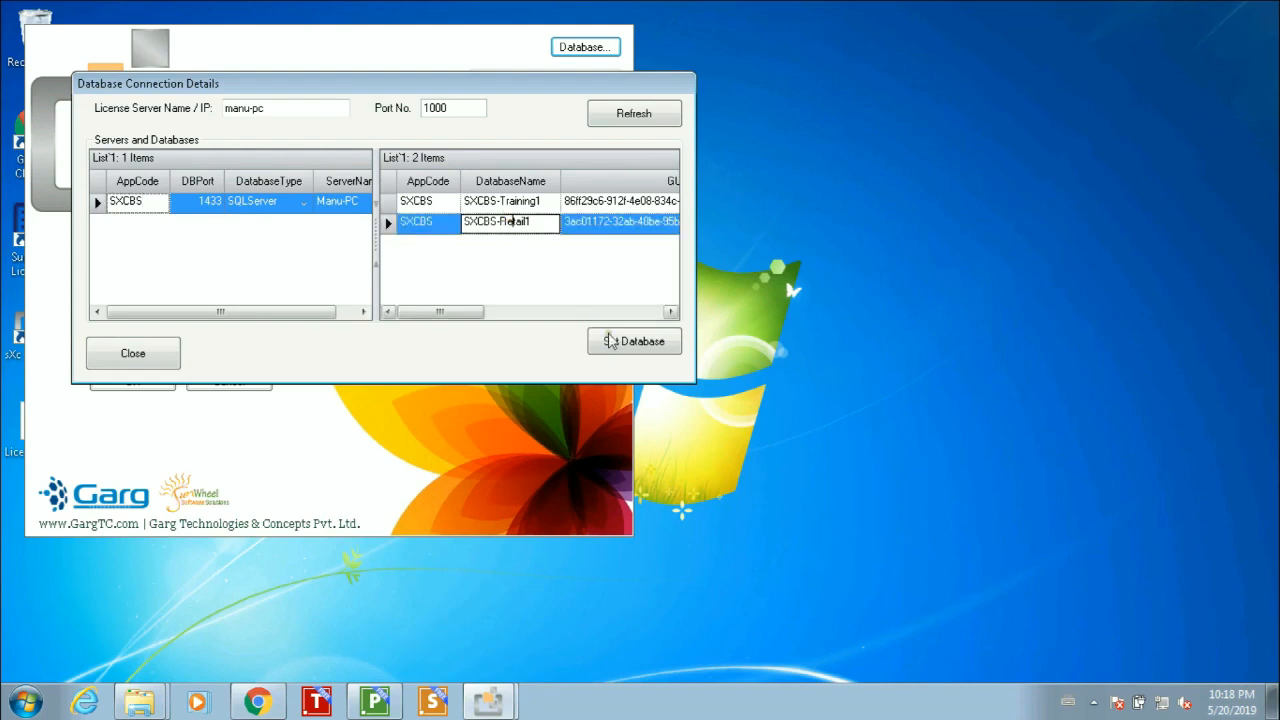
{"action": "left_click", "coordinate": [612, 342]}
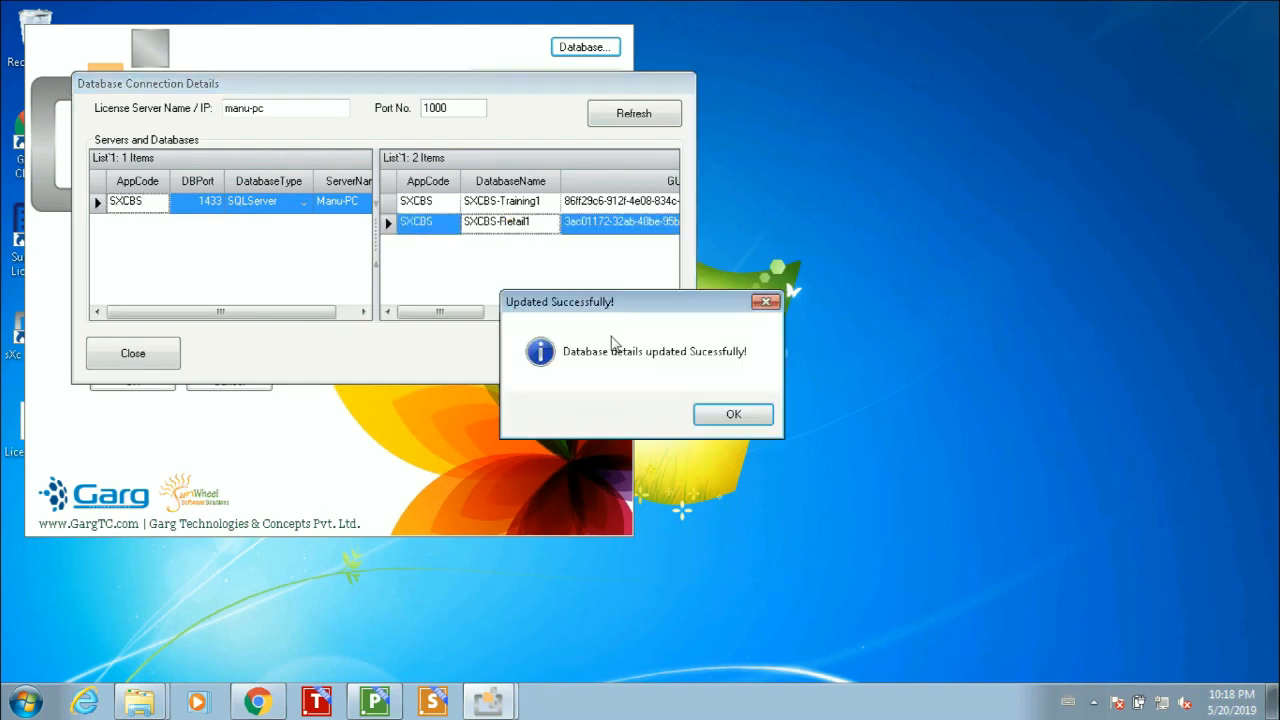
{"action": "key", "text": "Return"}
{"action": "left_click", "coordinate": [155, 393]}
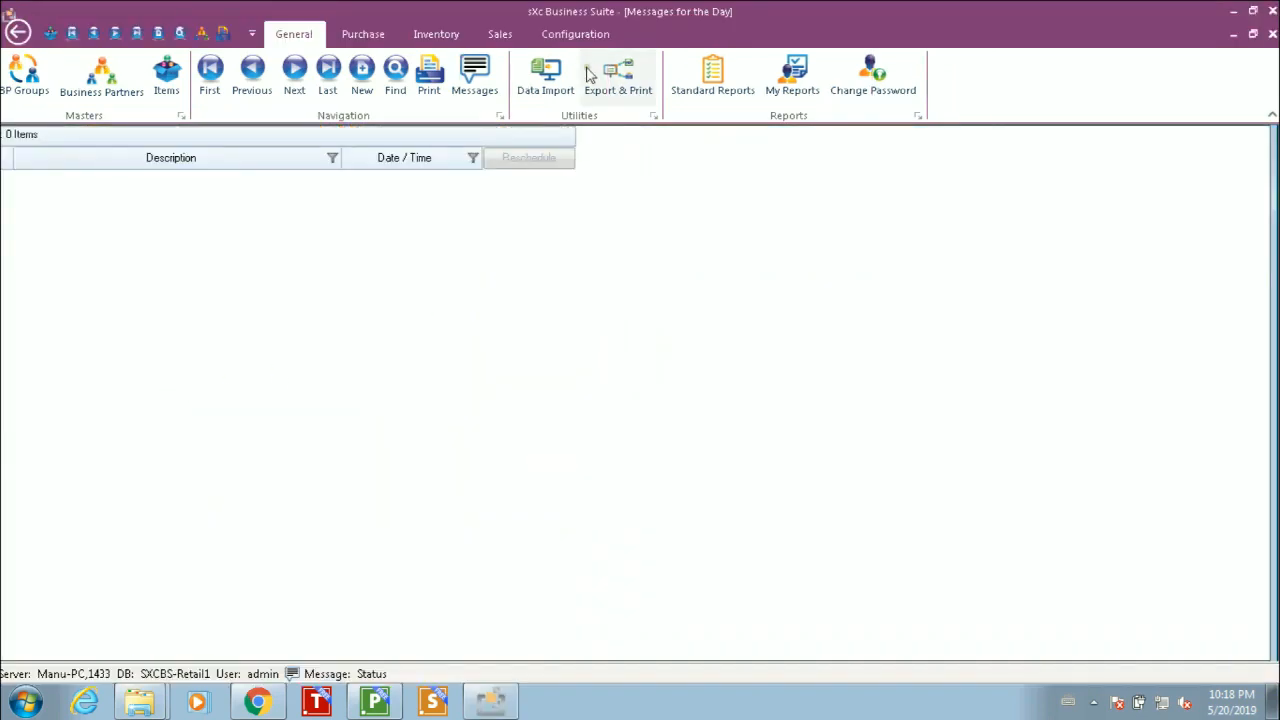
Step: Open the Initial Configuration, review the company's registered office details, and close it without updating
{"action": "left_click", "coordinate": [575, 36]}
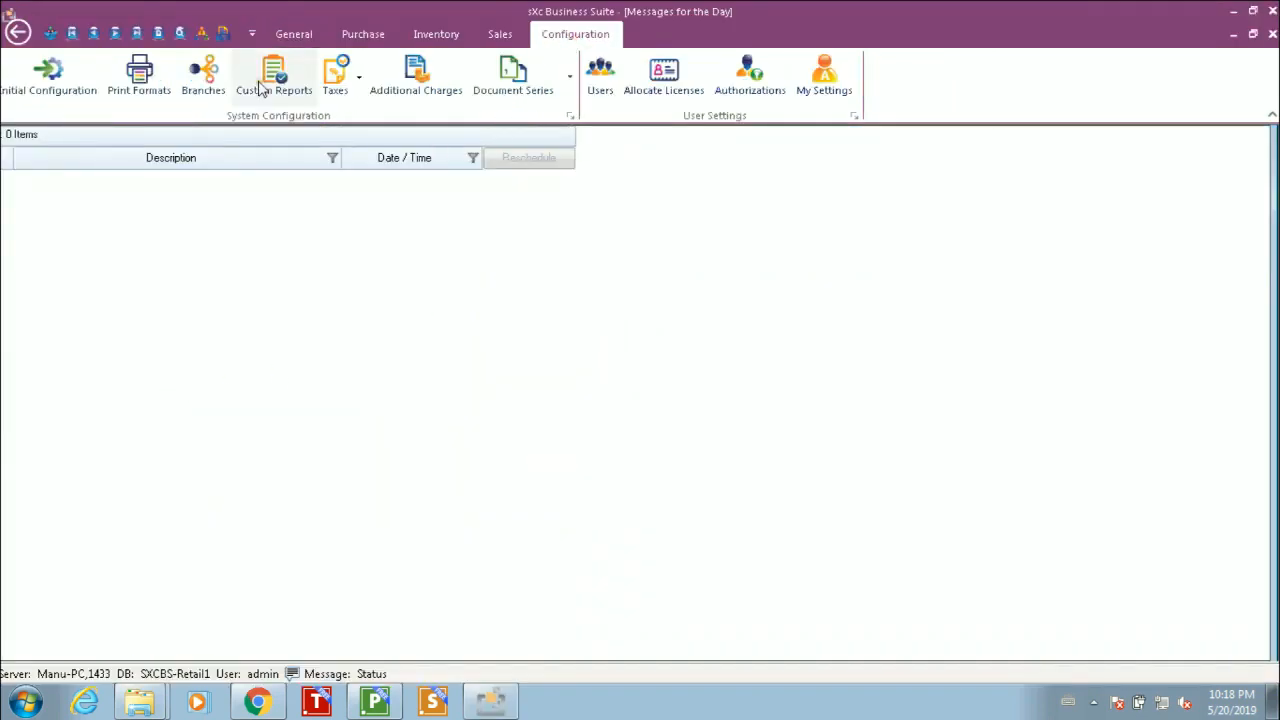
{"action": "left_click", "coordinate": [70, 82]}
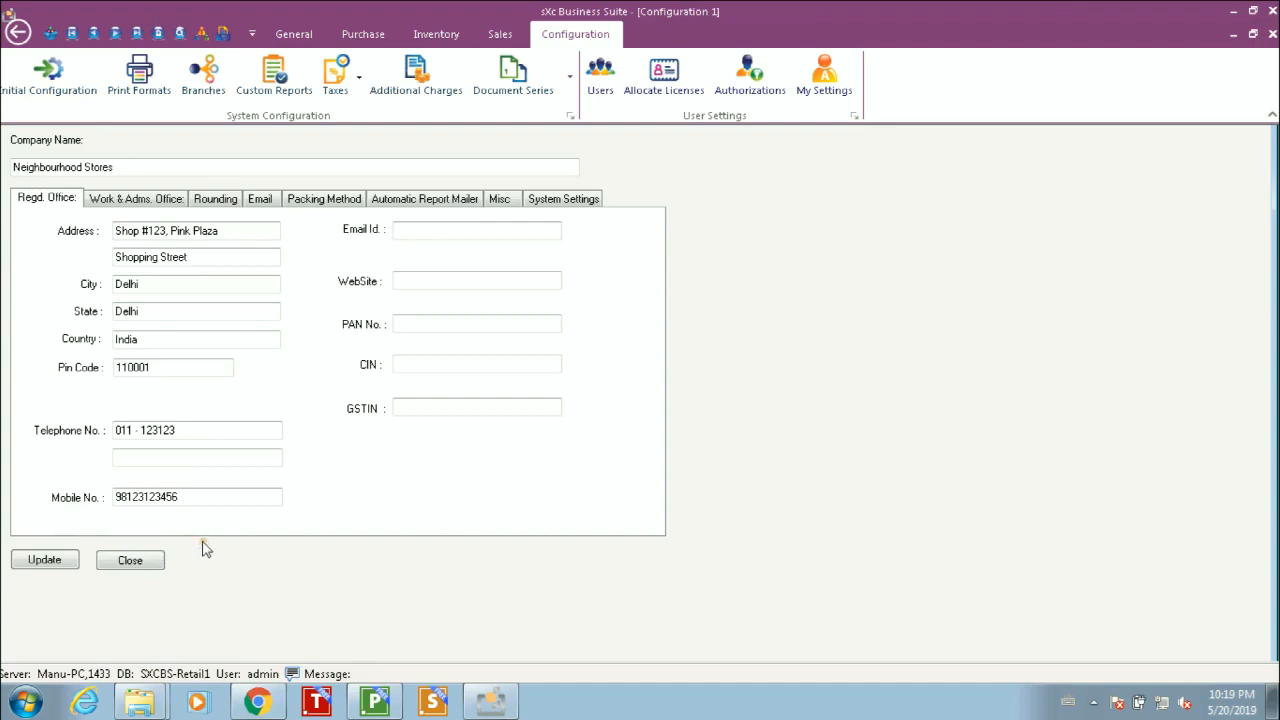
{"action": "left_click", "coordinate": [131, 561]}
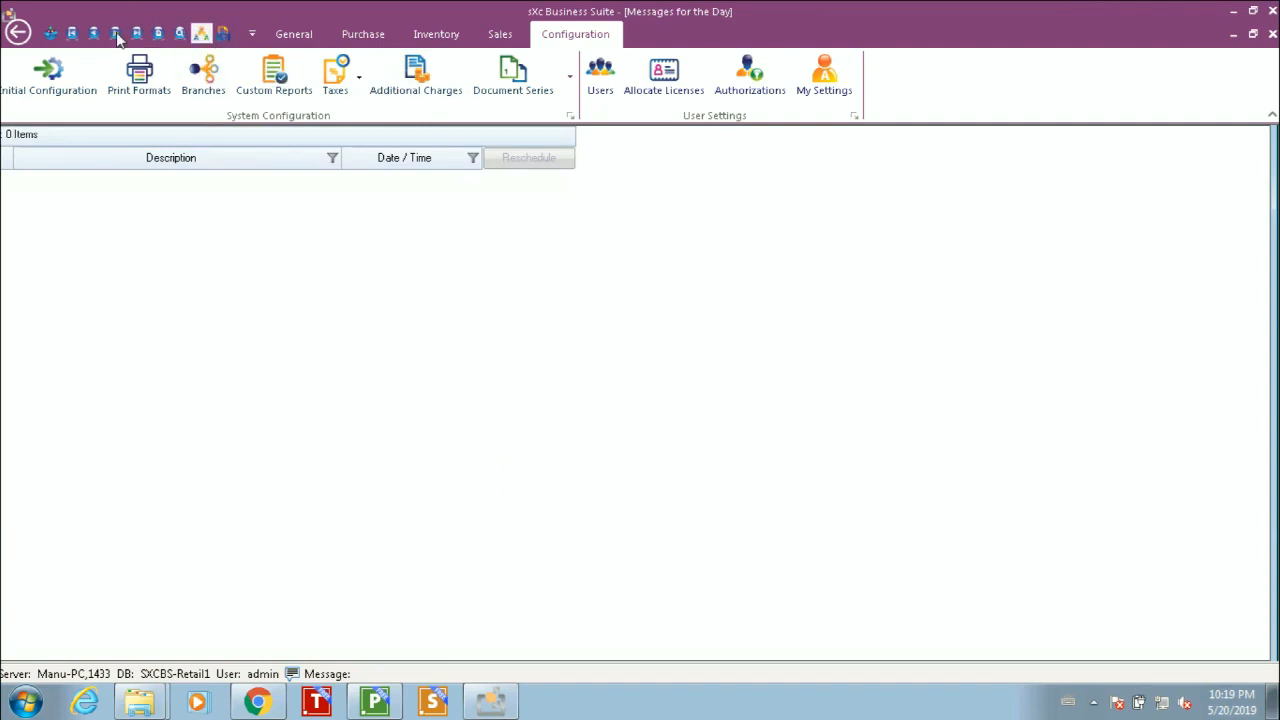
Step: Look up the existing items in the Item Master Data form, then close the item list and the form
{"action": "left_click", "coordinate": [51, 34]}
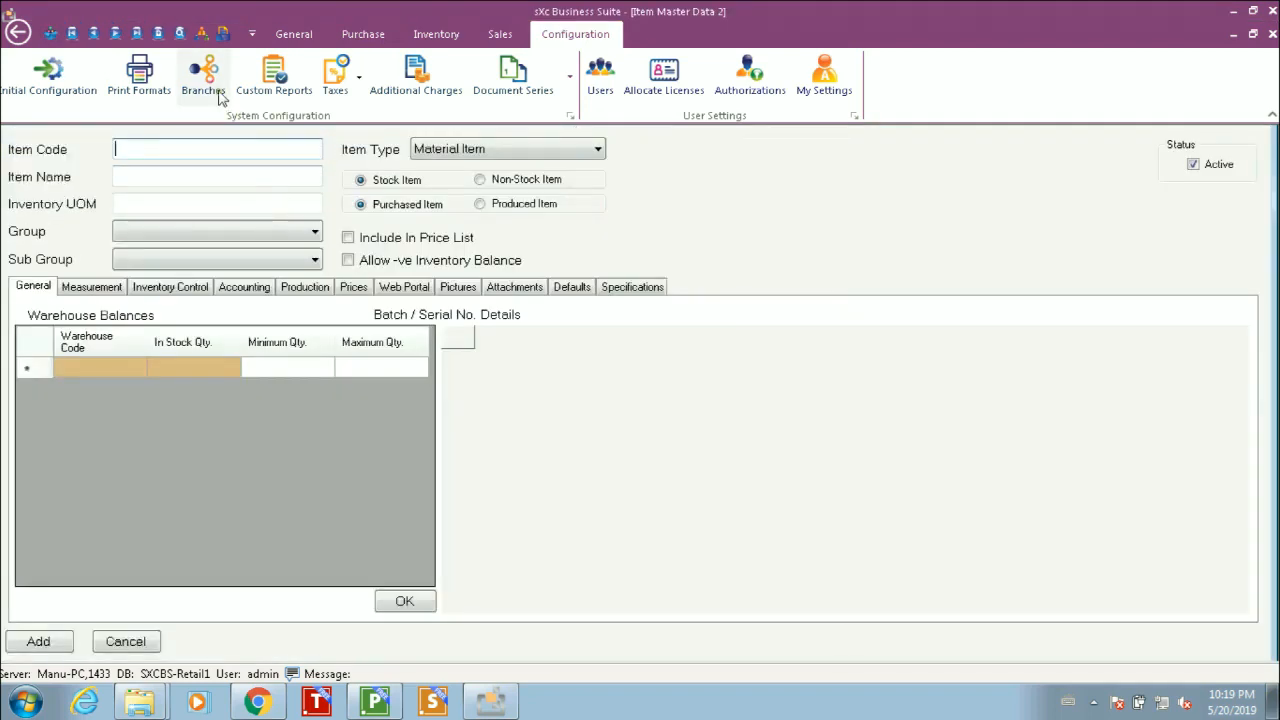
{"action": "left_click", "coordinate": [180, 33]}
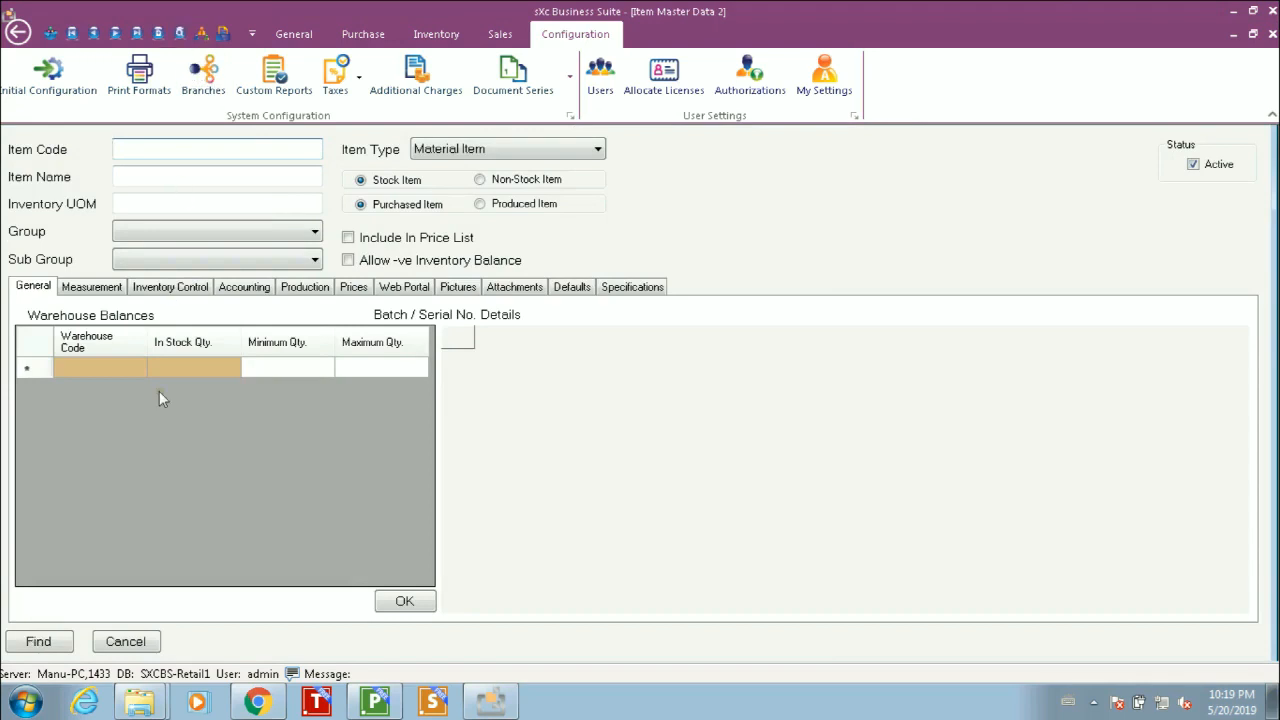
{"action": "left_click", "coordinate": [62, 641]}
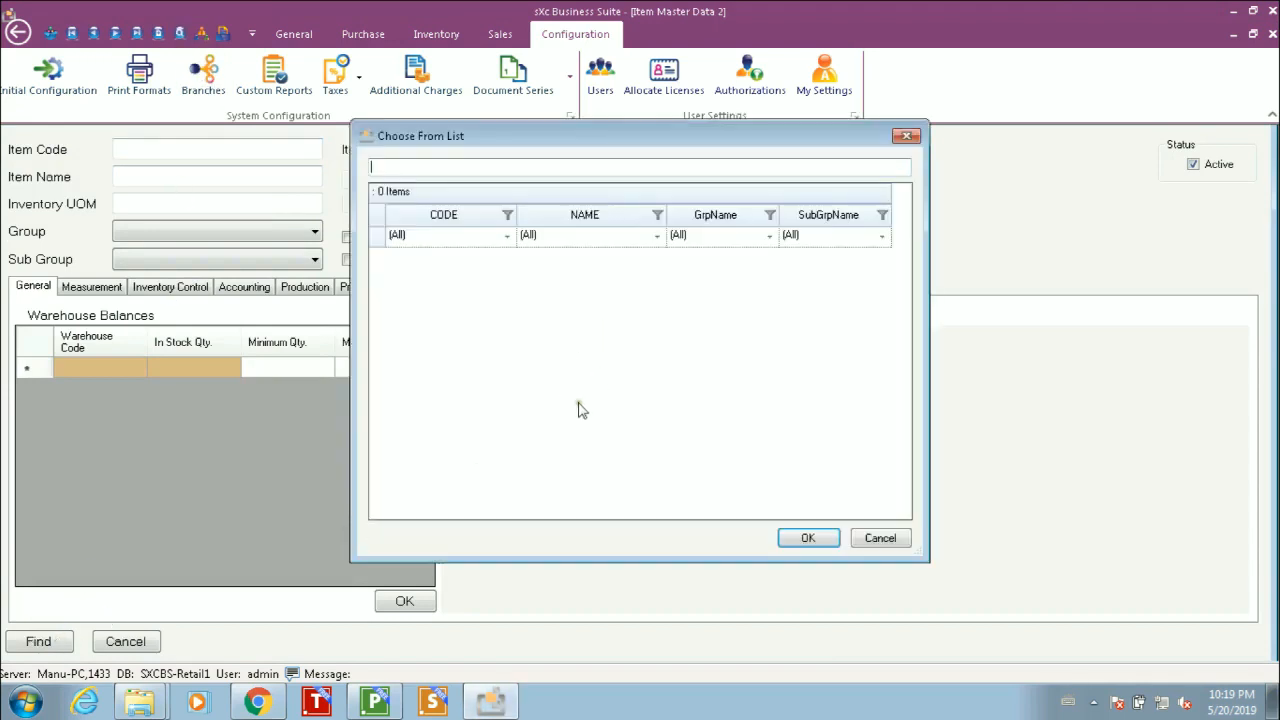
{"action": "left_click", "coordinate": [868, 538]}
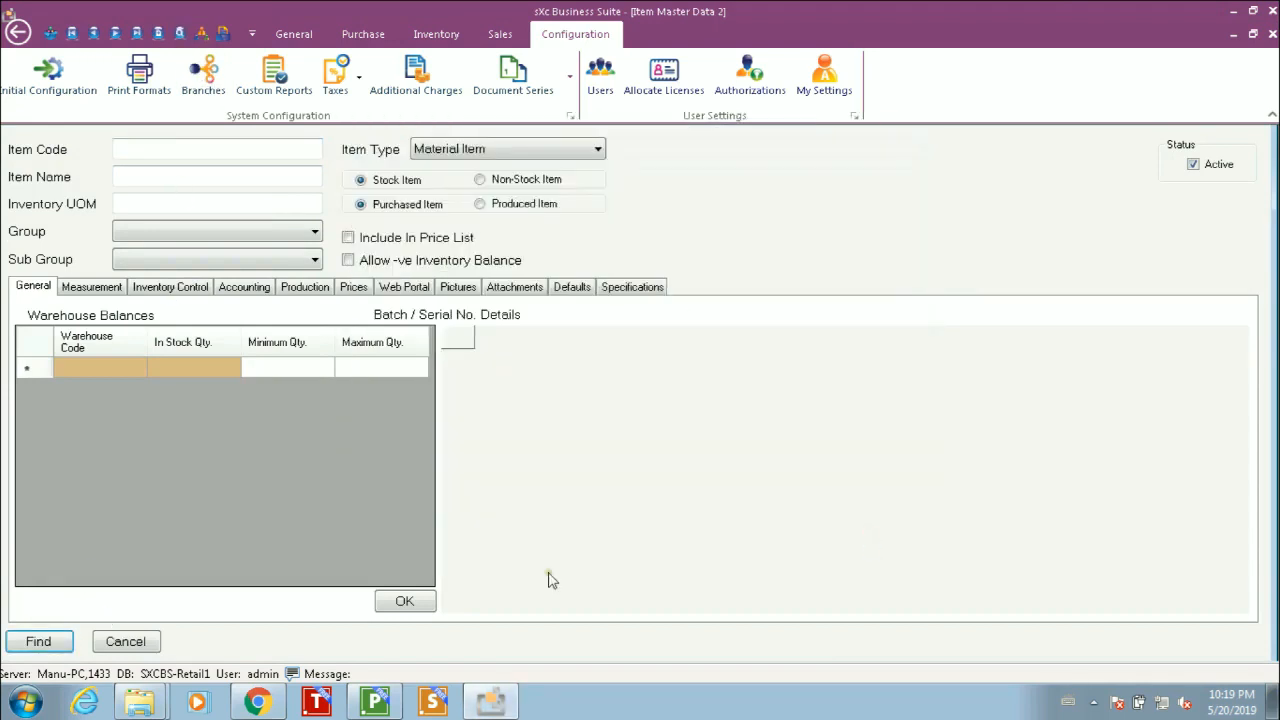
{"action": "left_click", "coordinate": [126, 641]}
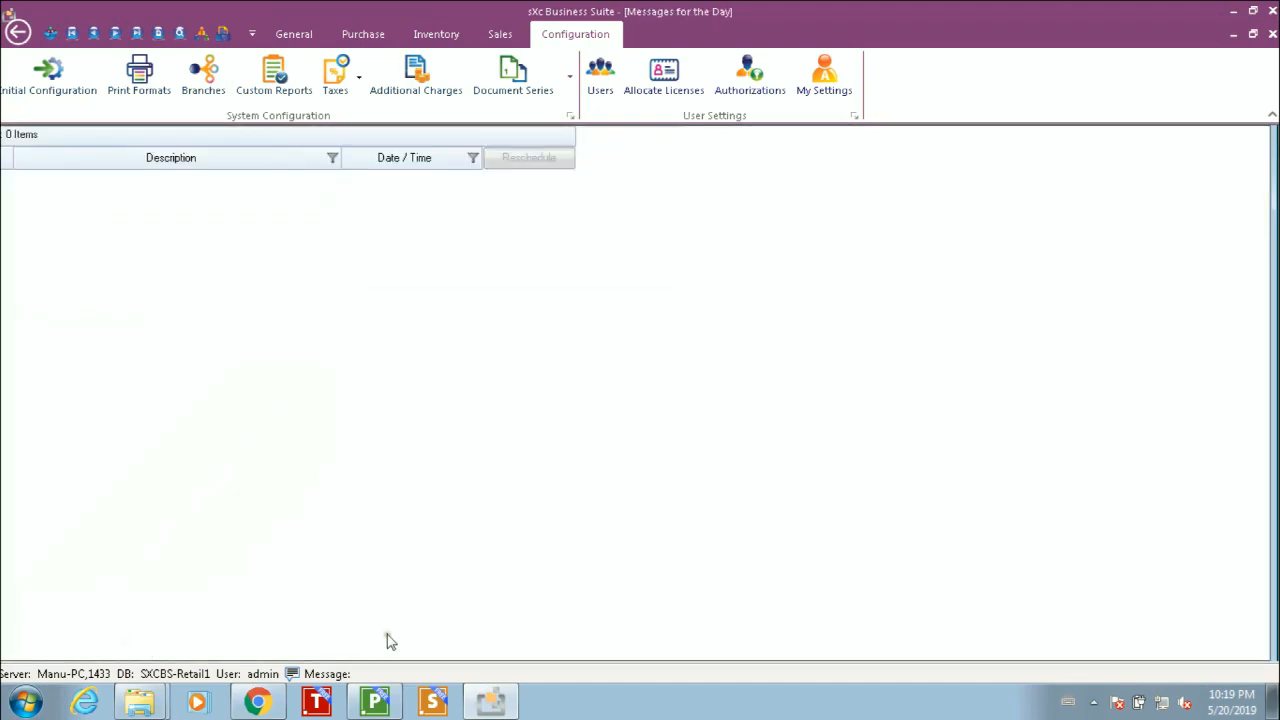
Step: Switch to the Items workbook in PlanMaker and review row 9 from ItemCode to GrpName
{"action": "left_click", "coordinate": [376, 702]}
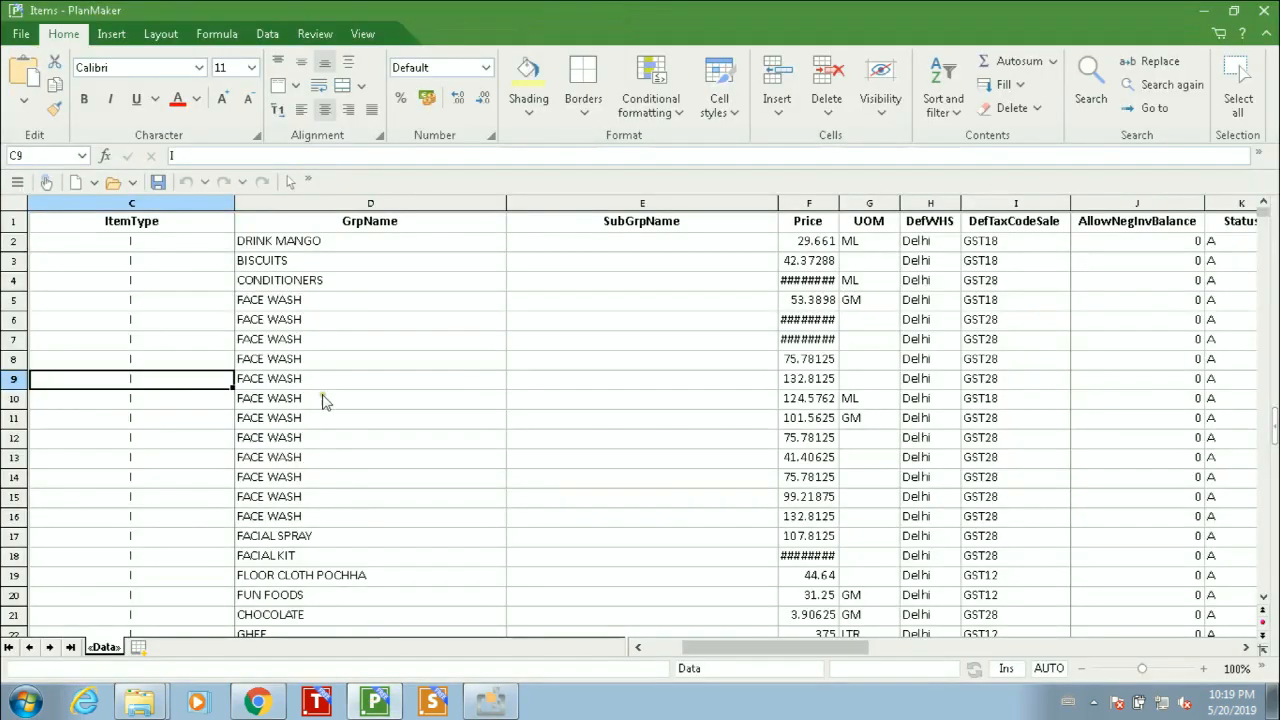
{"action": "key", "text": "Left"}
{"action": "key", "text": "Left"}
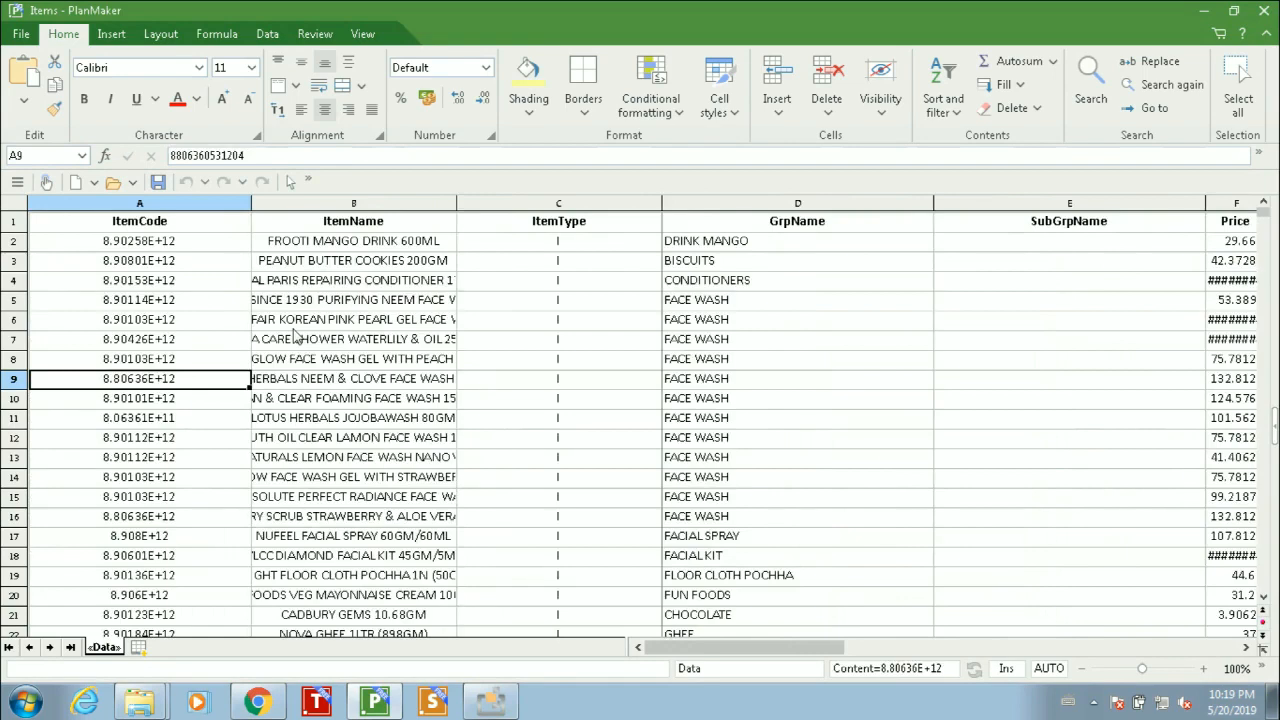
{"action": "key", "text": "Right"}
{"action": "key", "text": "Right"}
{"action": "key", "text": "Right"}
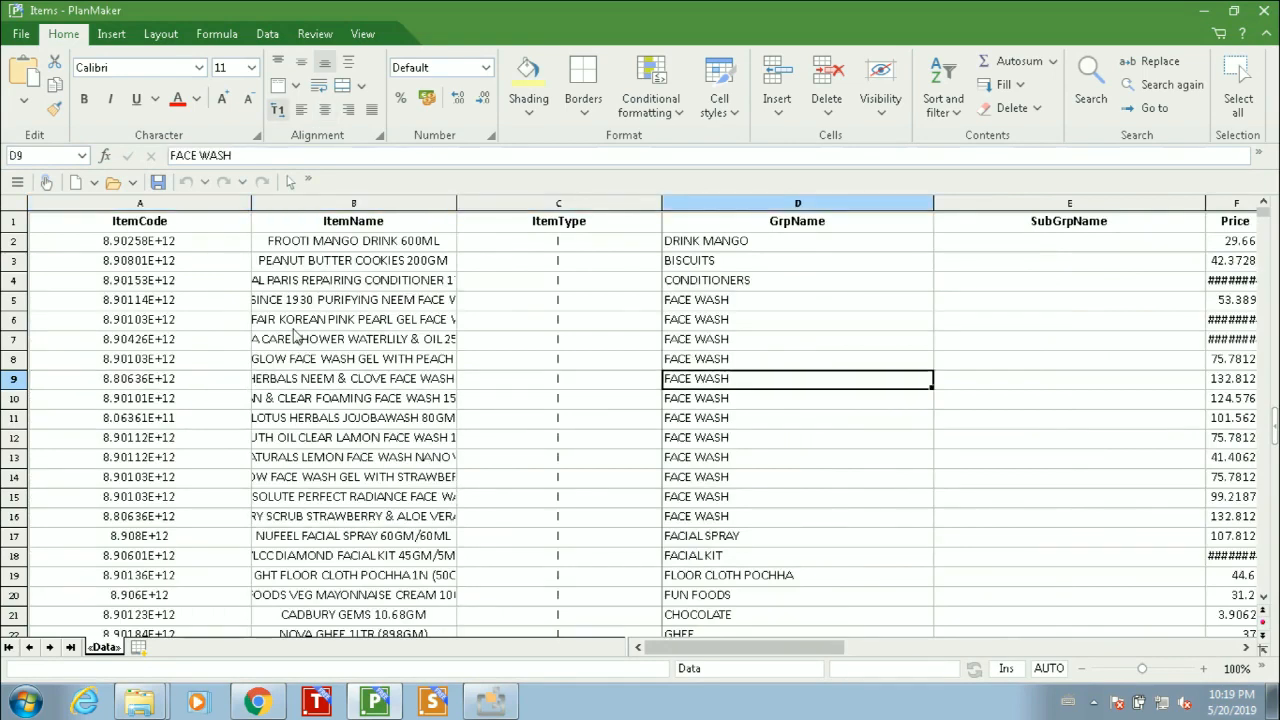
Step: Examine the SubGrpName column from row 9 down the sheet for entries
{"action": "key", "text": "Right"}
{"action": "key", "text": "Left"}
{"action": "key", "text": "Right"}
{"action": "key", "text": "Right"}
{"action": "key", "text": "Left"}
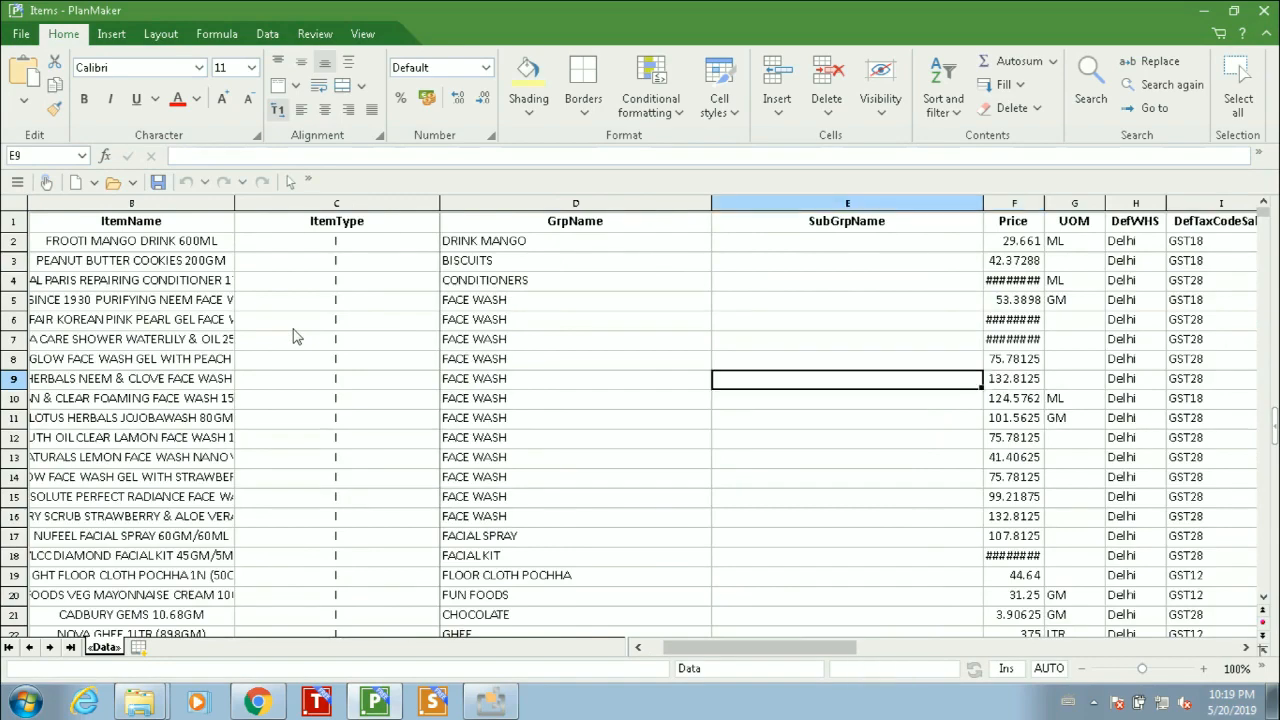
{"action": "key", "text": "Page_Down"}
{"action": "key", "text": "Page_Down"}
{"action": "key", "text": "Page_Down"}
{"action": "key", "text": "Page_Up"}
{"action": "key", "text": "Page_Up"}
{"action": "key", "text": "Page_Up"}
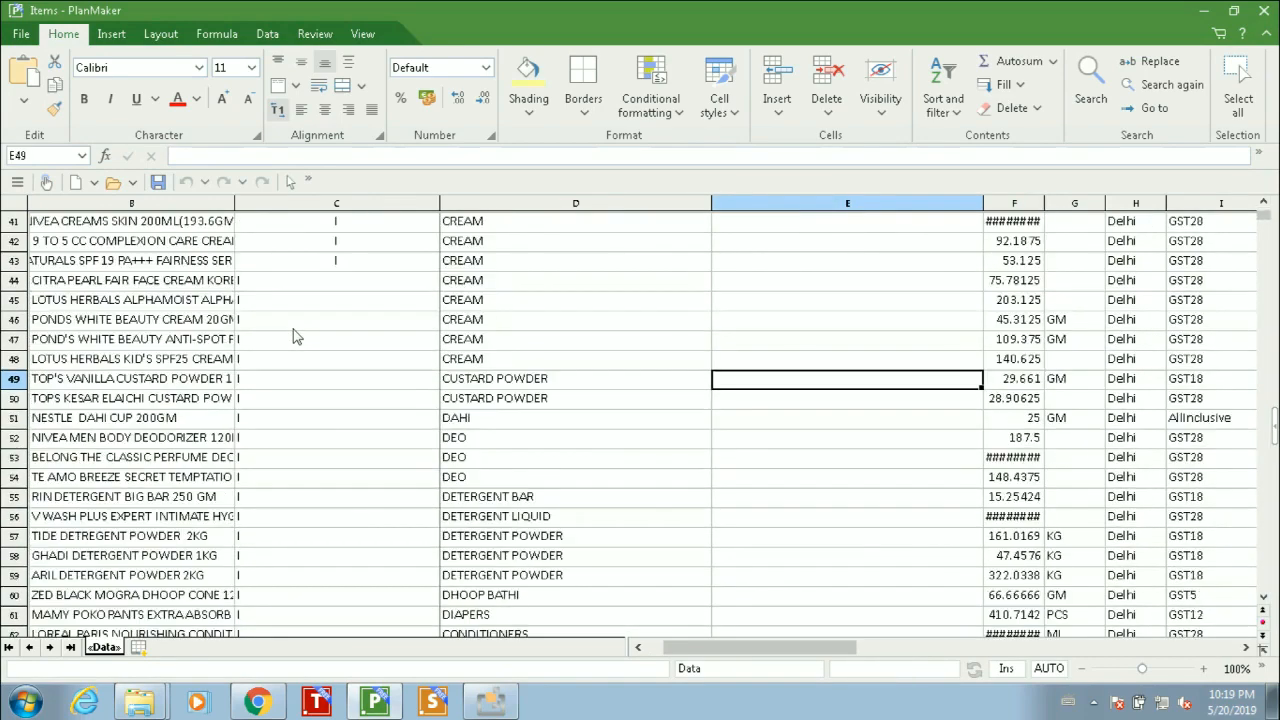
Step: Return to row 3 and check its Price, UOM and DefWHS columns through to DefTaxCodeSale
{"action": "key", "text": "ctrl+Up"}
{"action": "key", "text": "Down"}
{"action": "key", "text": "Down"}
{"action": "key", "text": "Right"}
{"action": "key", "text": "Right"}
{"action": "key", "text": "Right"}
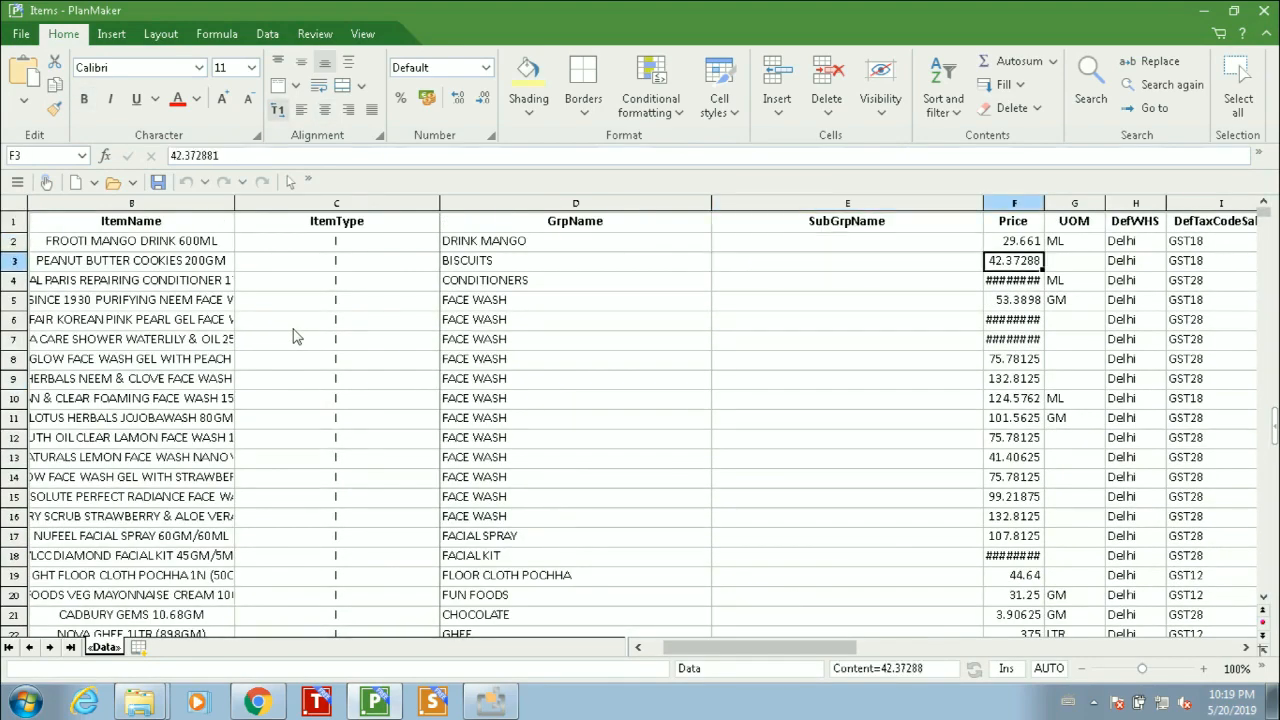
{"action": "key", "text": "Right"}
{"action": "key", "text": "Left"}
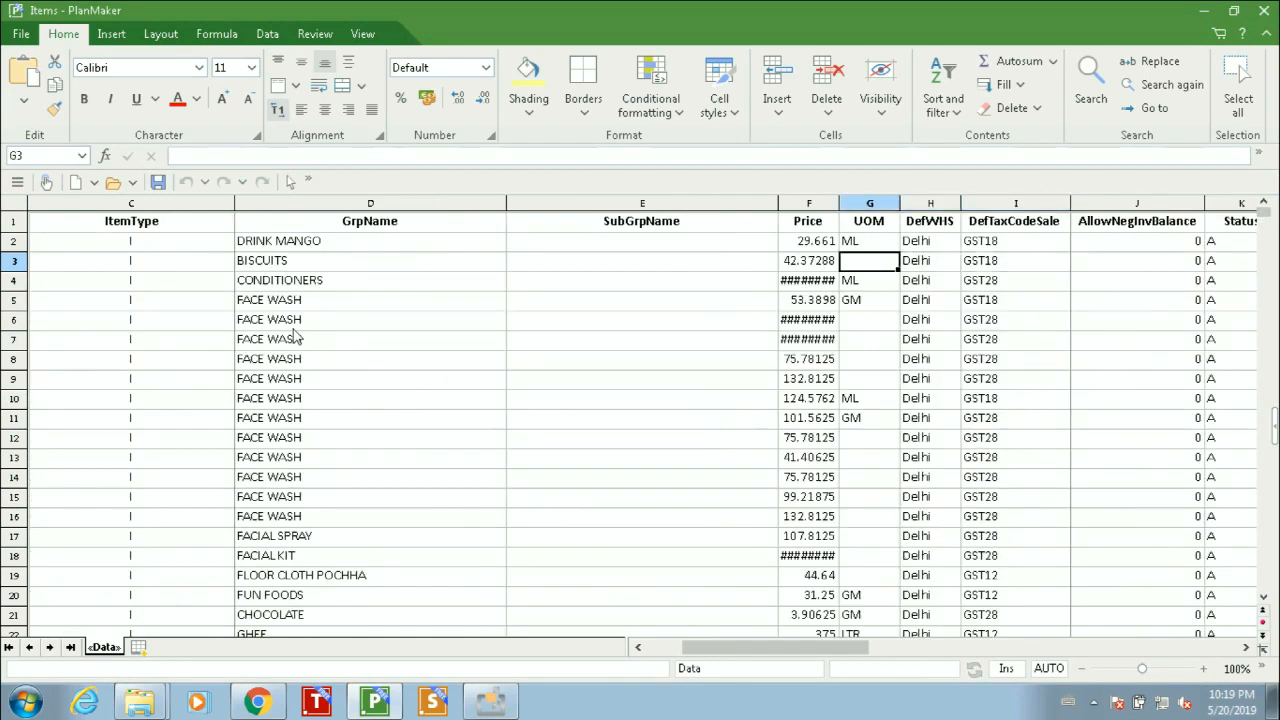
{"action": "key", "text": "Right"}
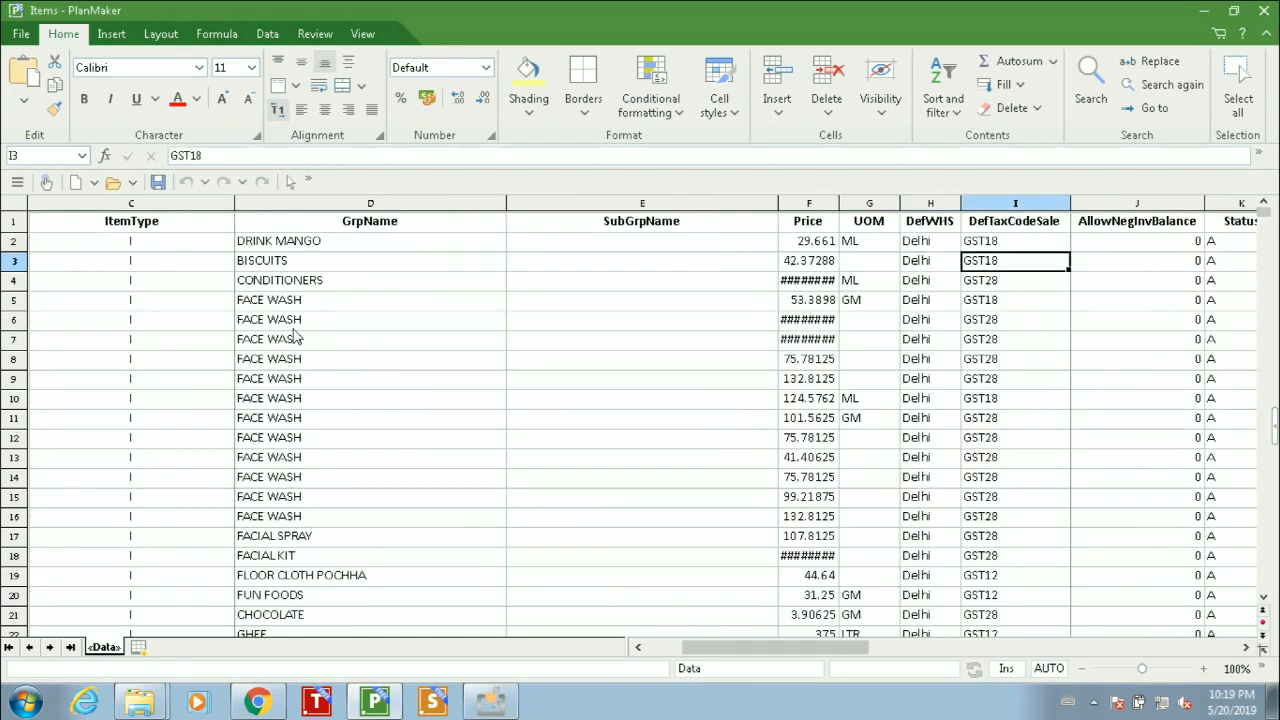
Step: Examine the DefTaxCodeSale codes down to about row 123 and return to the column header
{"action": "key", "text": "Page_Down"}
{"action": "key", "text": "Page_Down"}
{"action": "key", "text": "Page_Down"}
{"action": "key", "text": "Page_Down"}
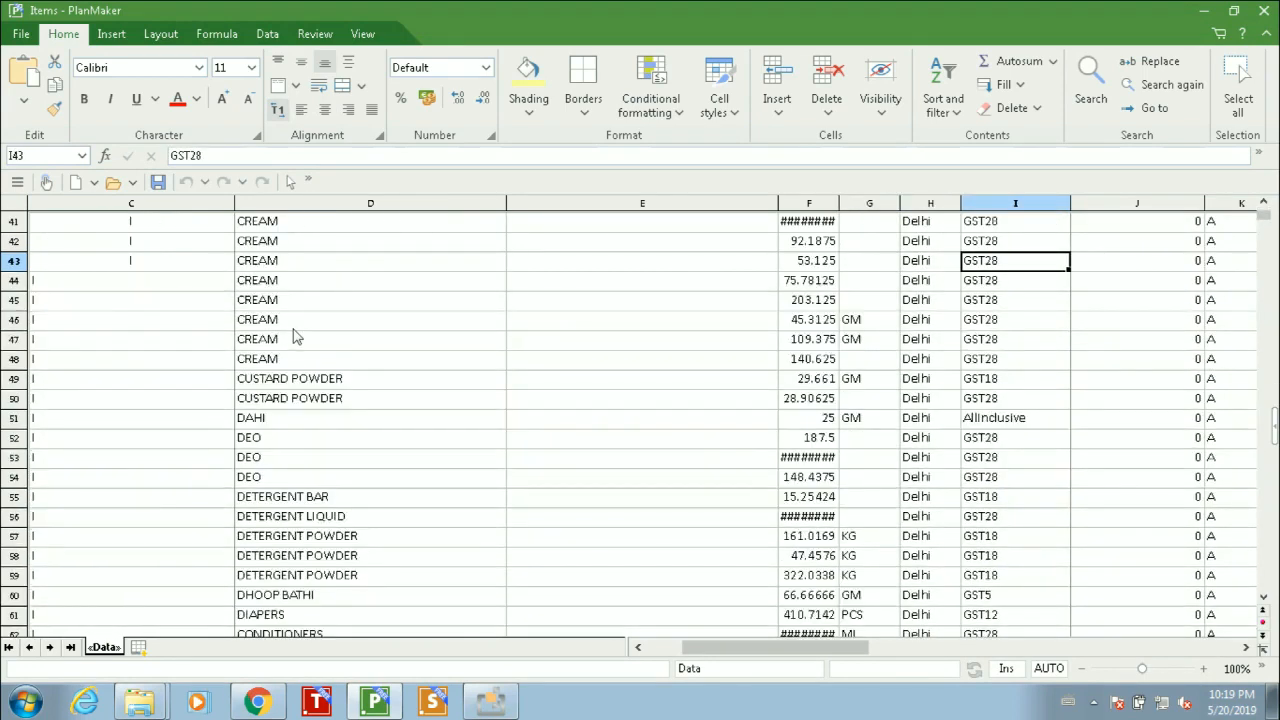
{"action": "key", "text": "Page_Down"}
{"action": "key", "text": "Page_Down"}
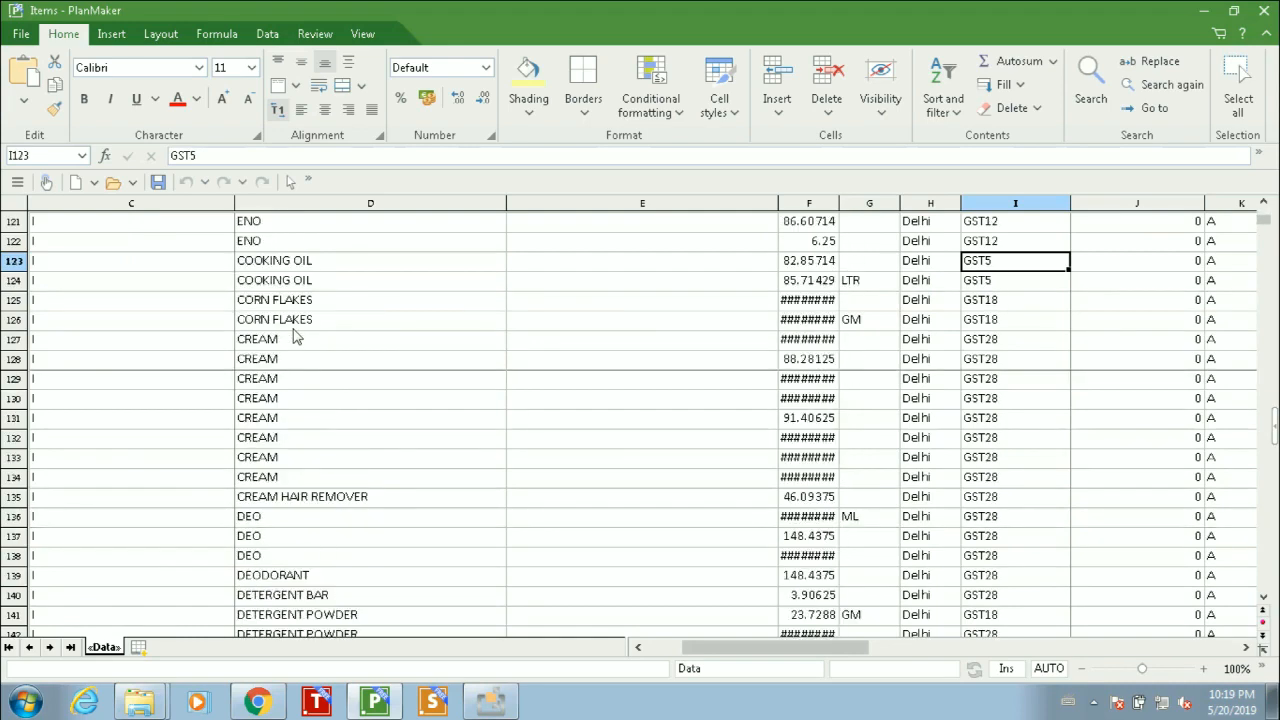
{"action": "key", "text": "Page_Up"}
{"action": "key", "text": "Page_Up"}
{"action": "key", "text": "Page_Up"}
{"action": "key", "text": "Page_Up"}
{"action": "key", "text": "Page_Up"}
{"action": "key", "text": "Page_Up"}
{"action": "key", "text": "Page_Up"}
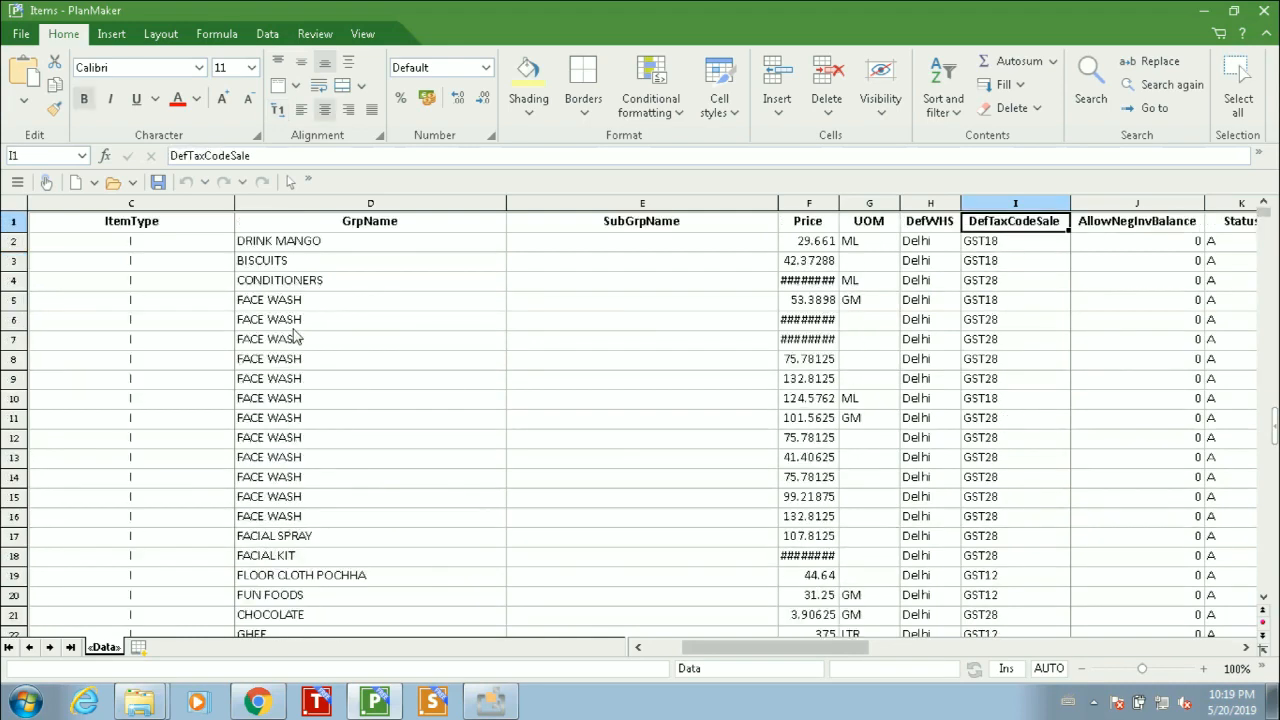
Step: Locate the AllInclusive tax code in the DefTaxCodeSale column at row 51
{"action": "key", "text": "Down"}
{"action": "key", "text": "Down"}
{"action": "key", "text": "Down"}
{"action": "key", "text": "Down"}
{"action": "key", "text": "Down"}
{"action": "key", "text": "Down"}
{"action": "key", "text": "Page_Down"}
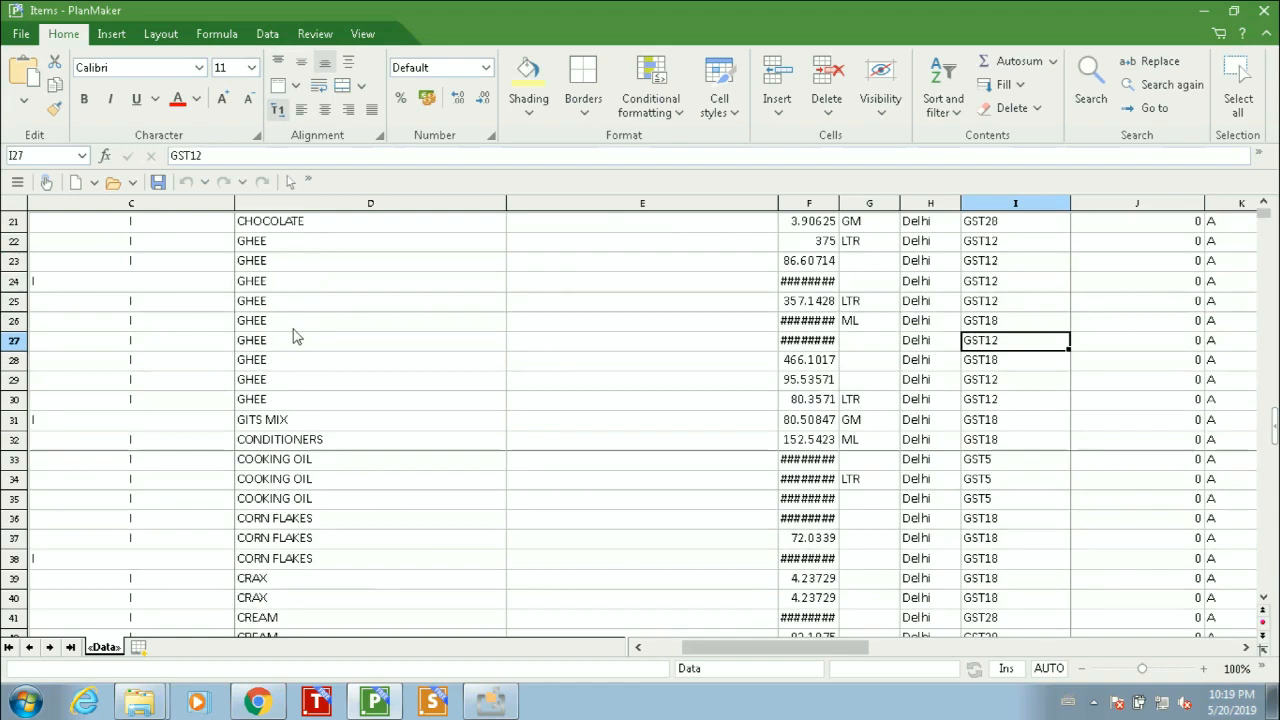
{"action": "key", "text": "Page_Down"}
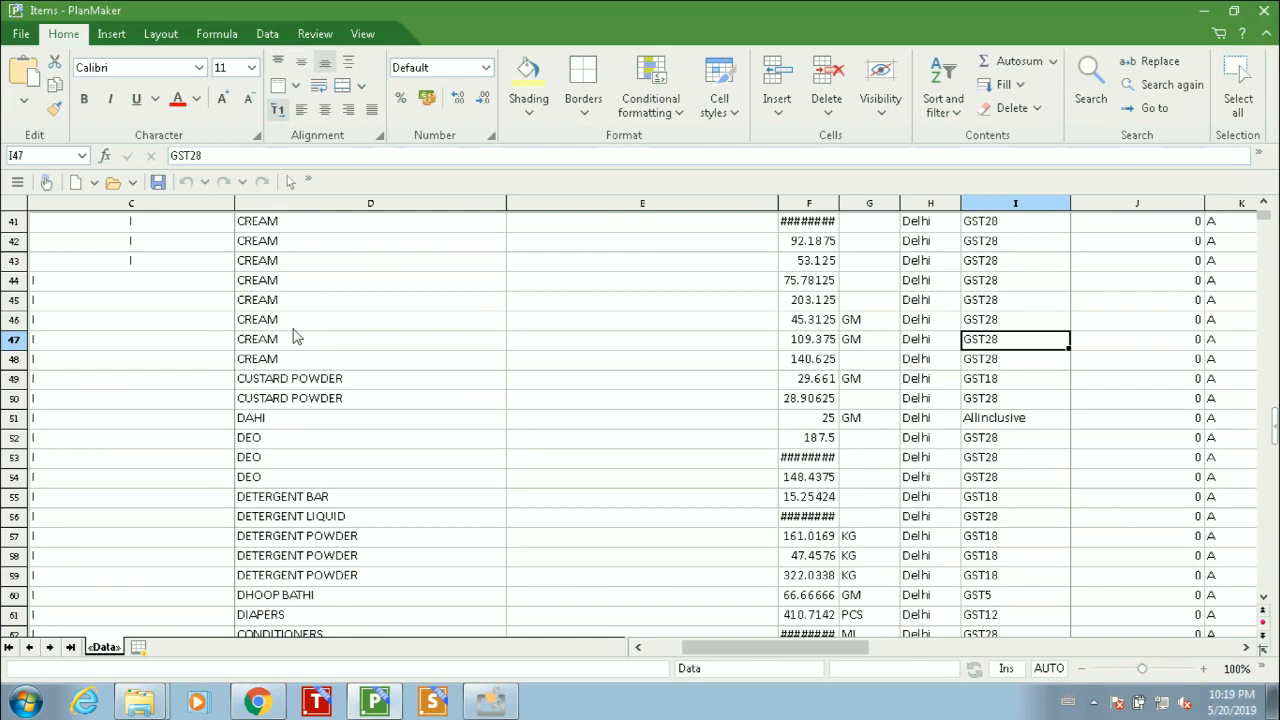
{"action": "key", "text": "Down"}
{"action": "key", "text": "Down"}
{"action": "key", "text": "Down"}
{"action": "key", "text": "Down"}
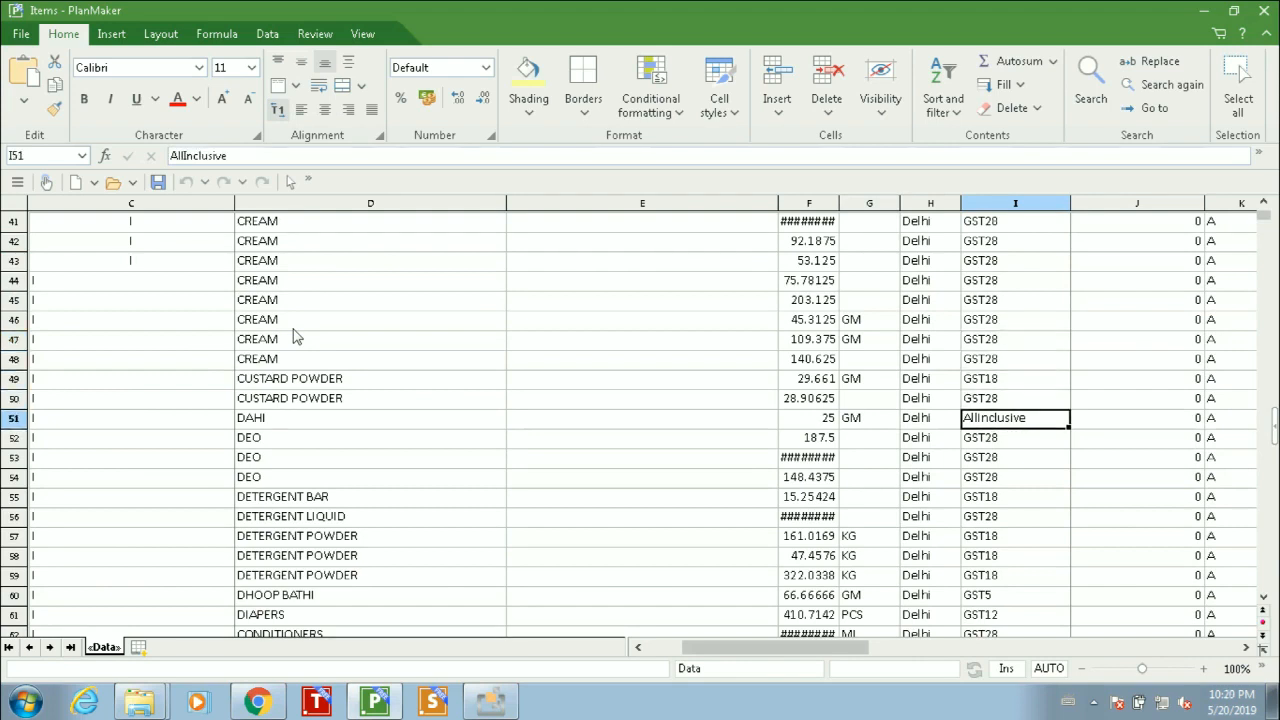
Step: Check further DefTaxCodeSale entries down to row 91 and return to row 3
{"action": "key", "text": "Page_Down"}
{"action": "key", "text": "Page_Down"}
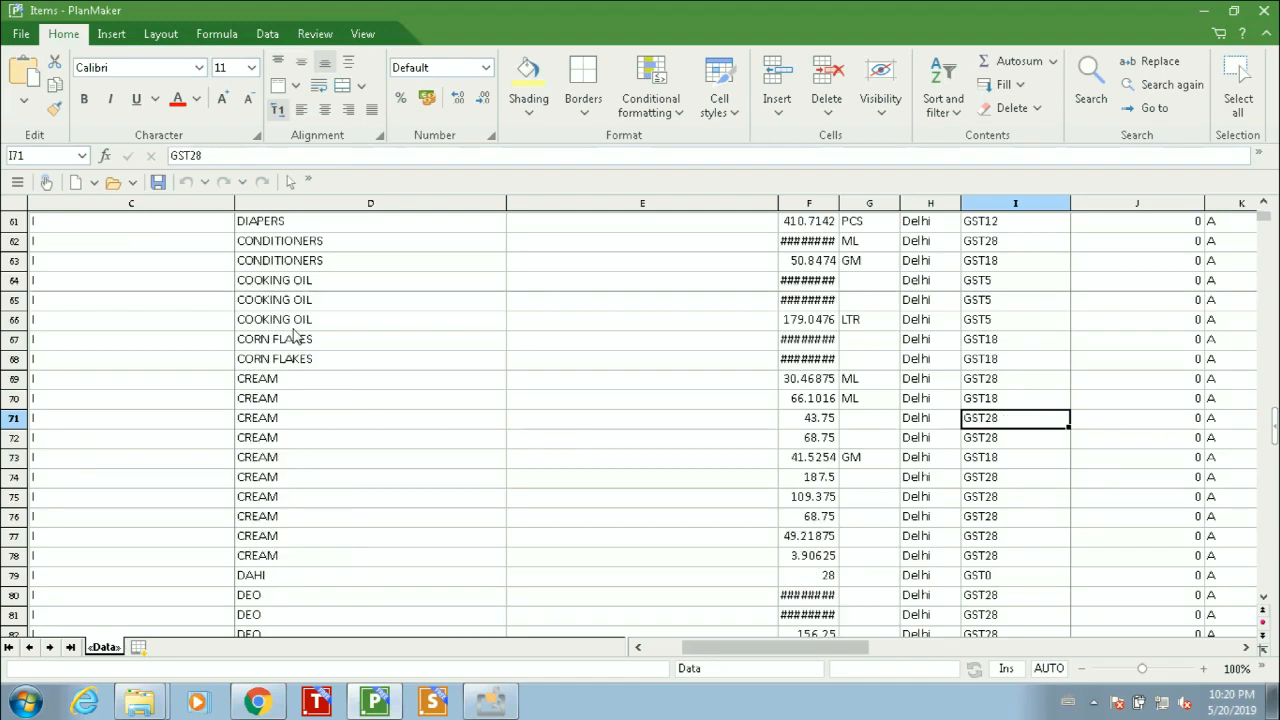
{"action": "key", "text": "Page_Up"}
{"action": "key", "text": "Page_Up"}
{"action": "key", "text": "Page_Up"}
{"action": "key", "text": "Page_Up"}
{"action": "key", "text": "Page_Up"}
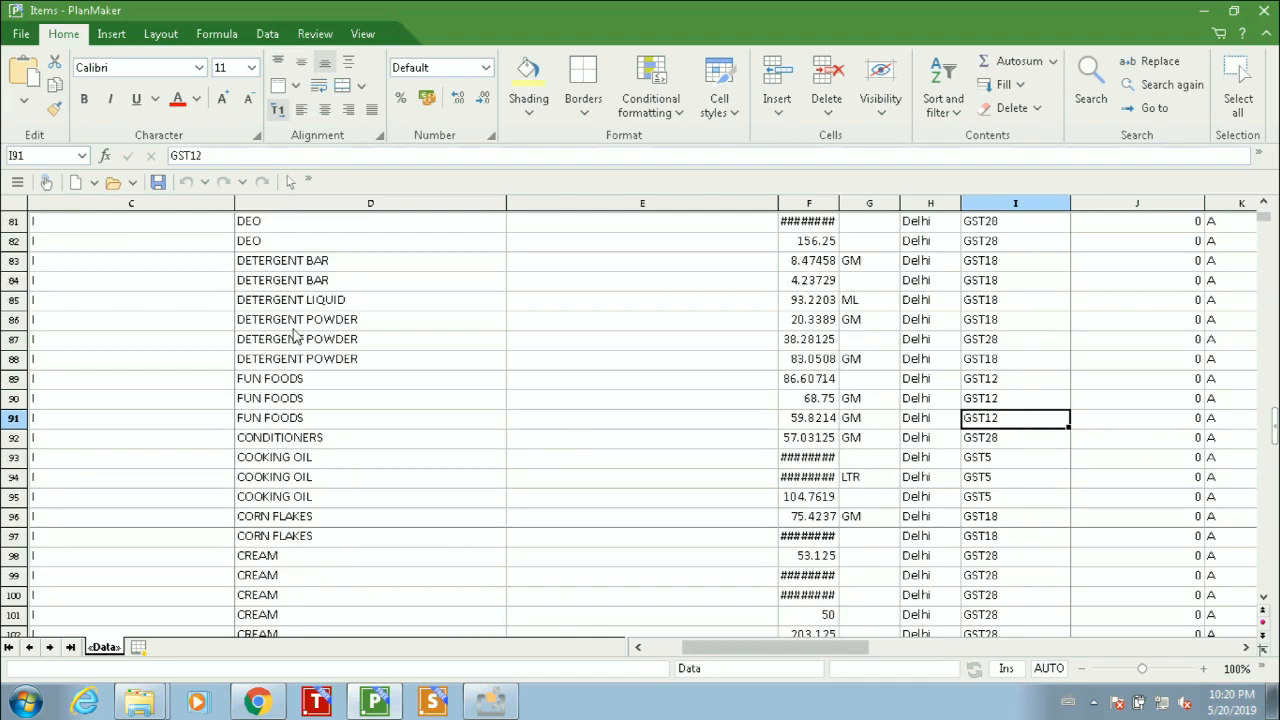
{"action": "key", "text": "Down"}
{"action": "key", "text": "Down"}
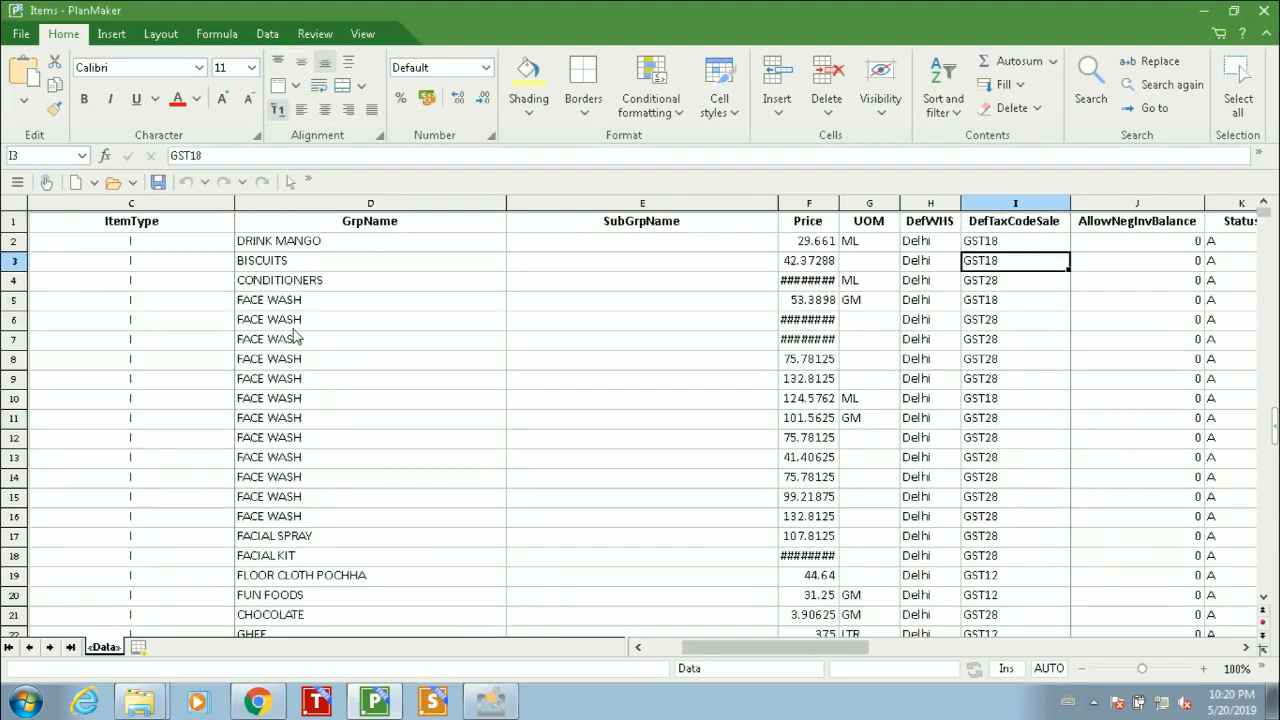
Step: Review row 3 from DefTaxCodeSale across to IsMaterialItem and return to its tax code cell
{"action": "key", "text": "Right"}
{"action": "key", "text": "Right"}
{"action": "key", "text": "Right"}
{"action": "key", "text": "Right"}
{"action": "key", "text": "Right"}
{"action": "key", "text": "Left"}
{"action": "key", "text": "Left"}
{"action": "key", "text": "Left"}
{"action": "key", "text": "Left"}
{"action": "key", "text": "Left"}
{"action": "key", "text": "Left"}
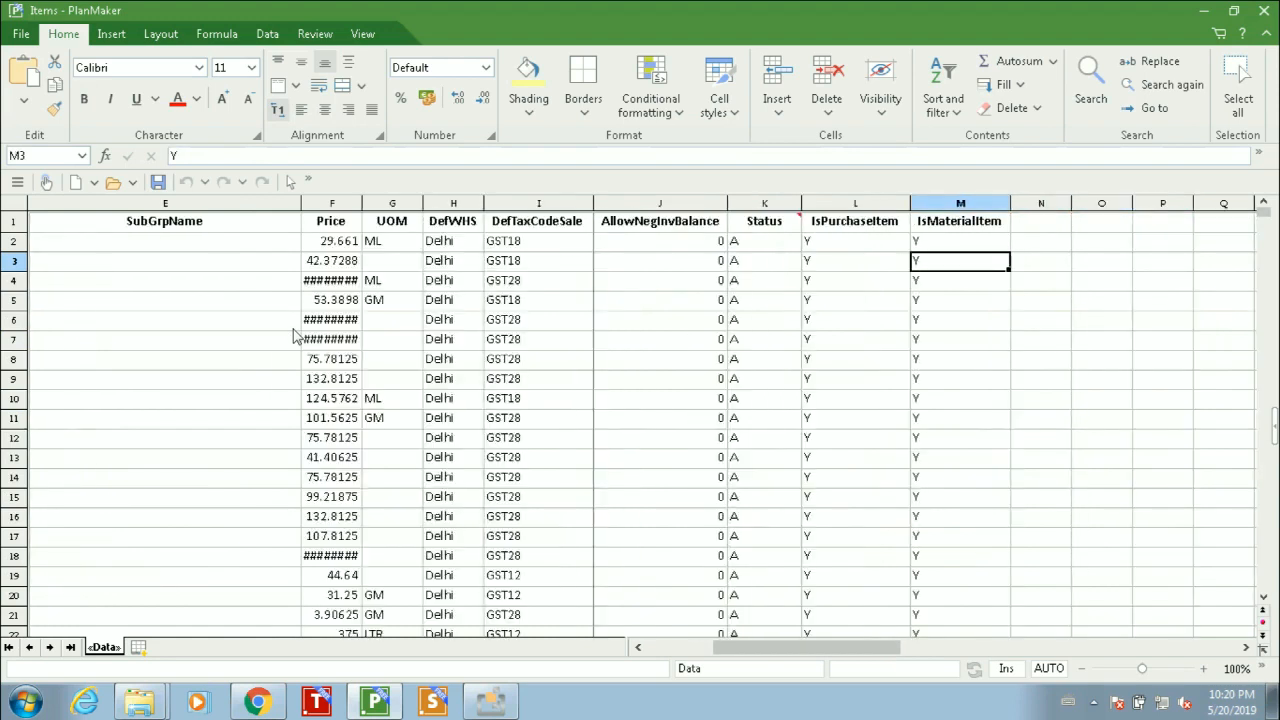
{"action": "key", "text": "Right"}
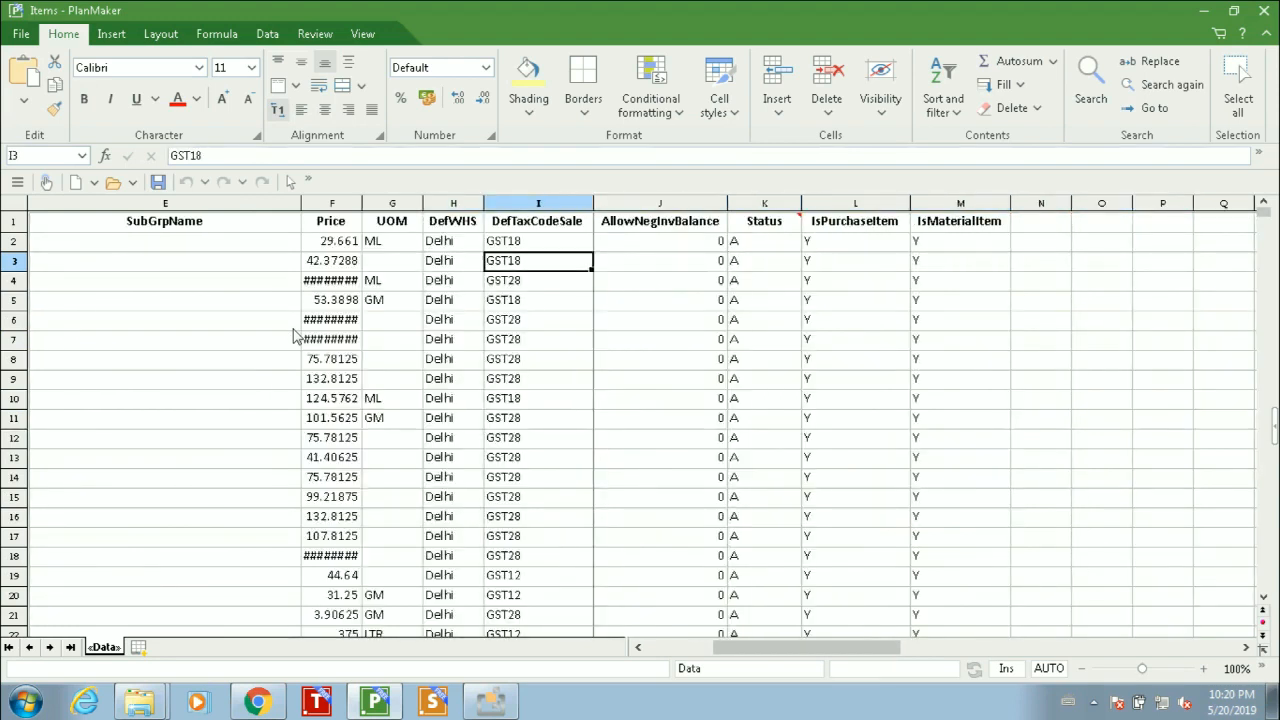
Step: Switch to sXc Business Suite, check the warehouse code in the Warehouses master, and close the form
{"action": "left_click", "coordinate": [514, 696]}
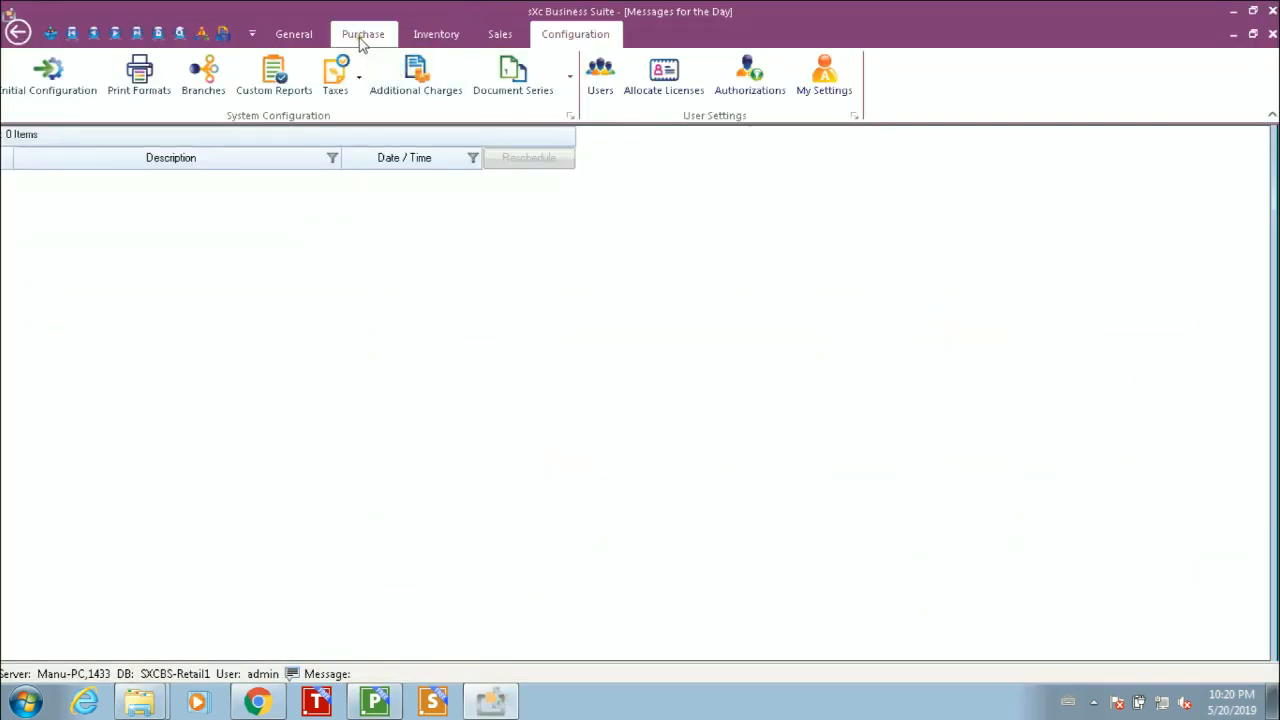
{"action": "left_click", "coordinate": [420, 38]}
{"action": "left_click", "coordinate": [124, 84]}
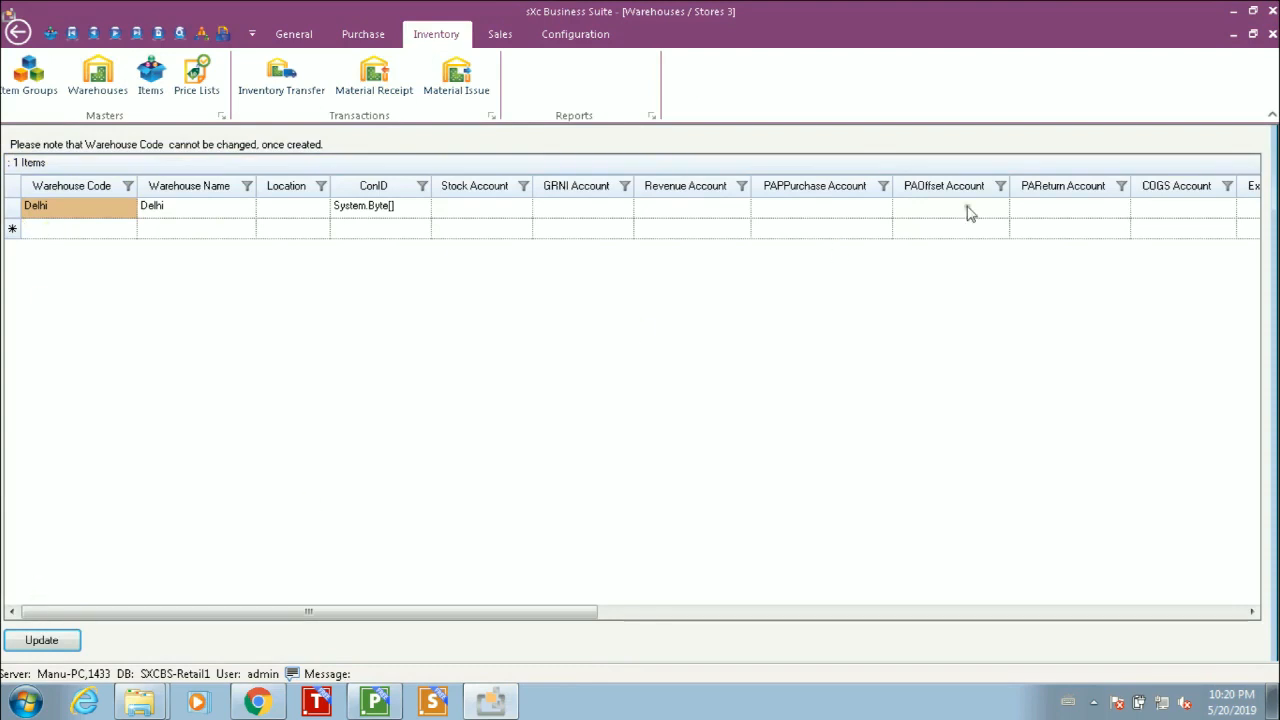
{"action": "left_click", "coordinate": [1273, 34]}
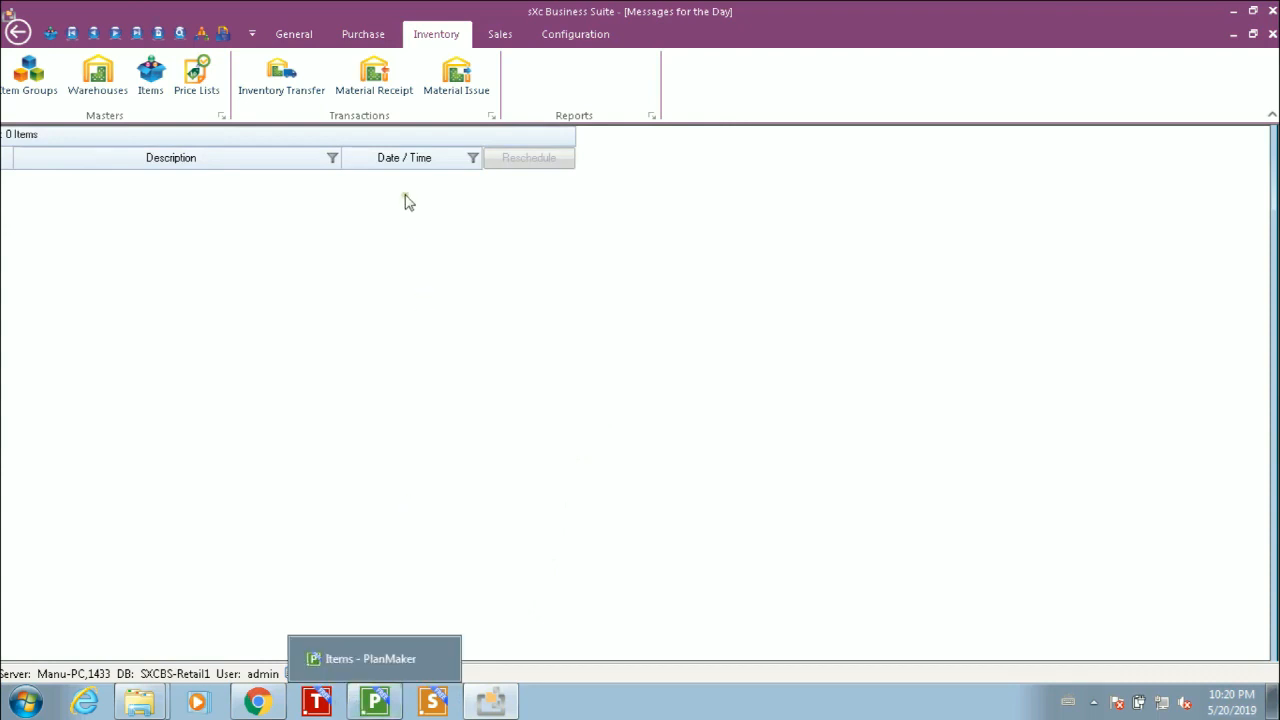
Step: Open the Tax Combinations form and list the existing tax combination codes
{"action": "left_click", "coordinate": [551, 34]}
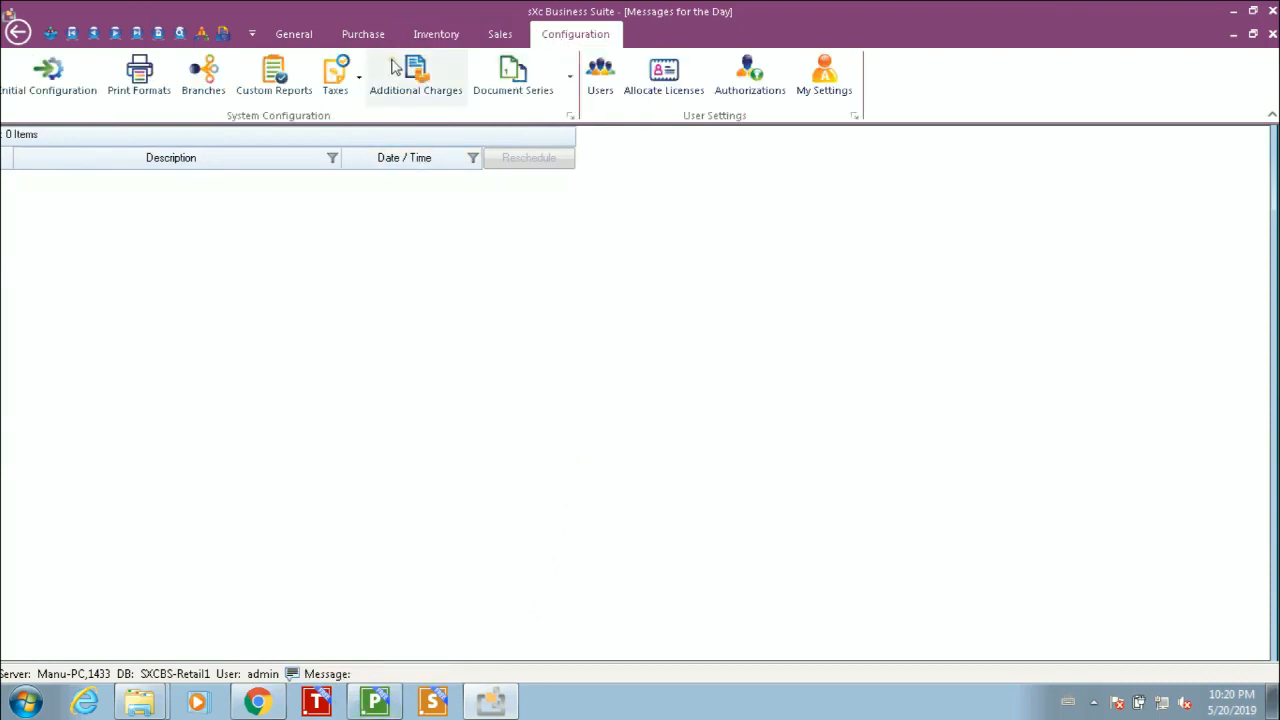
{"action": "left_click", "coordinate": [361, 79]}
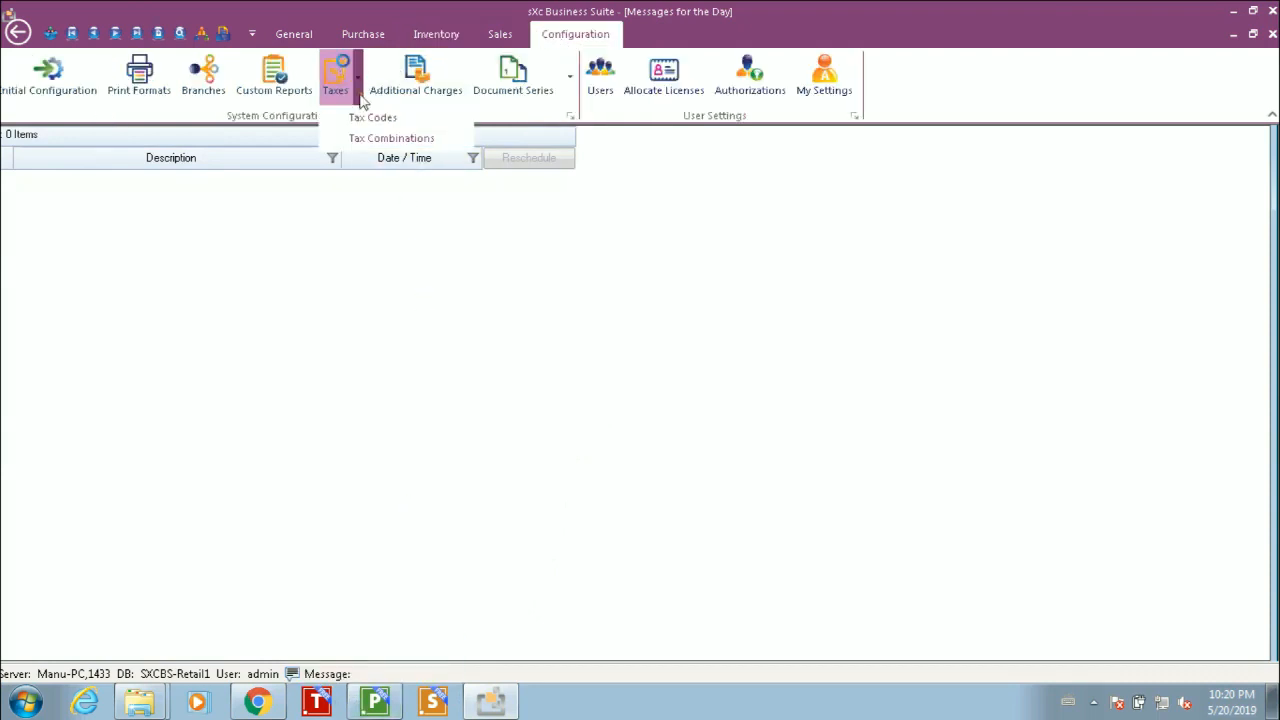
{"action": "left_click", "coordinate": [364, 140]}
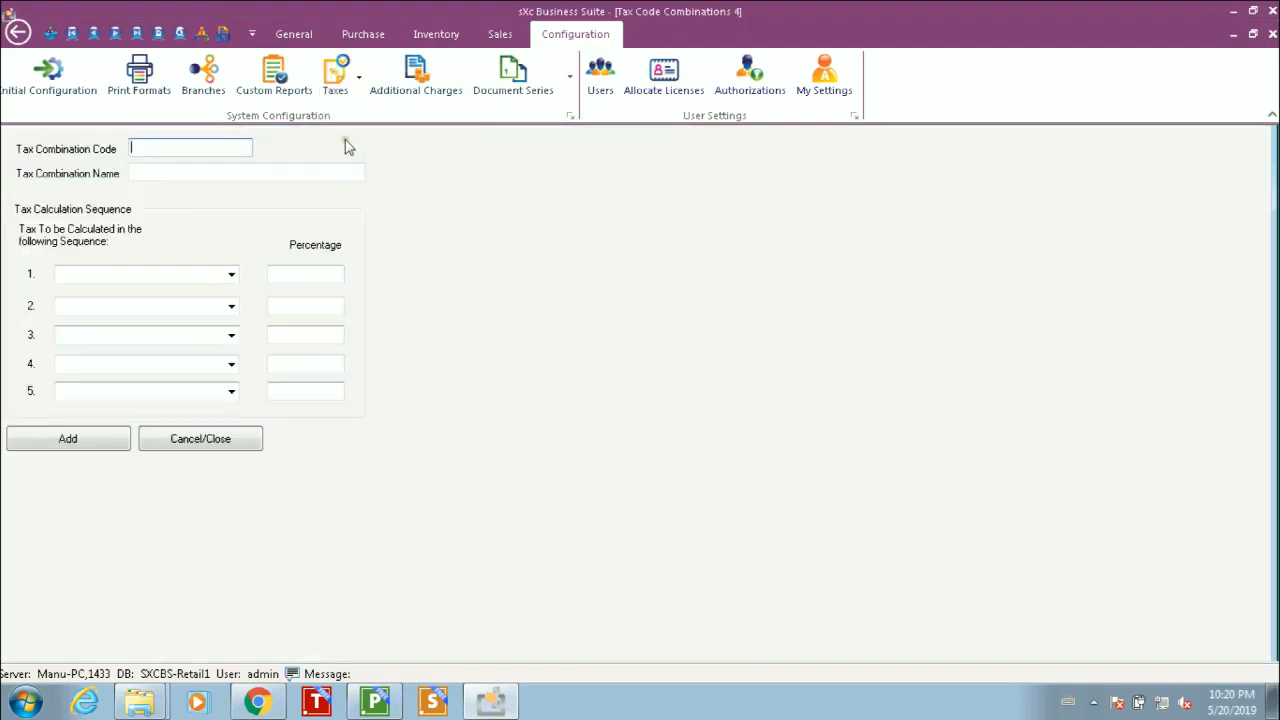
{"action": "left_click", "coordinate": [182, 33]}
{"action": "left_click", "coordinate": [97, 438]}
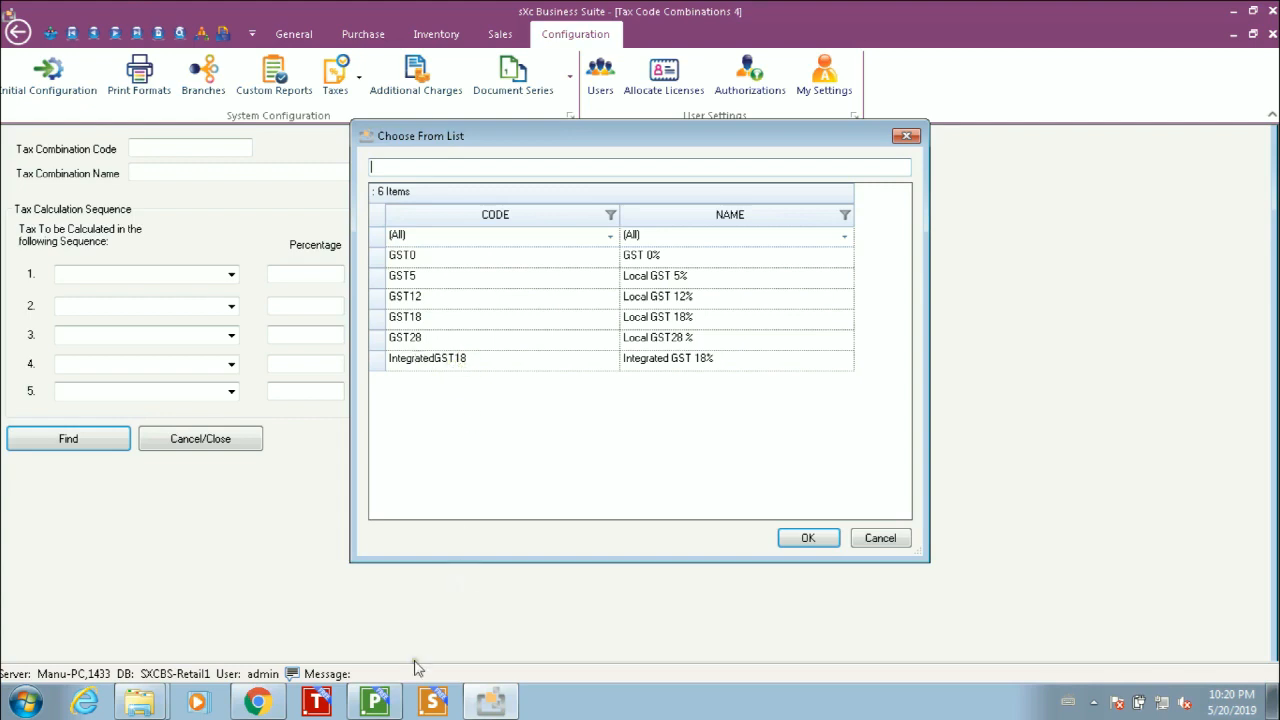
Step: Switch to the Items workbook in PlanMaker and apply an AutoFilter to the data columns
{"action": "left_click", "coordinate": [380, 701]}
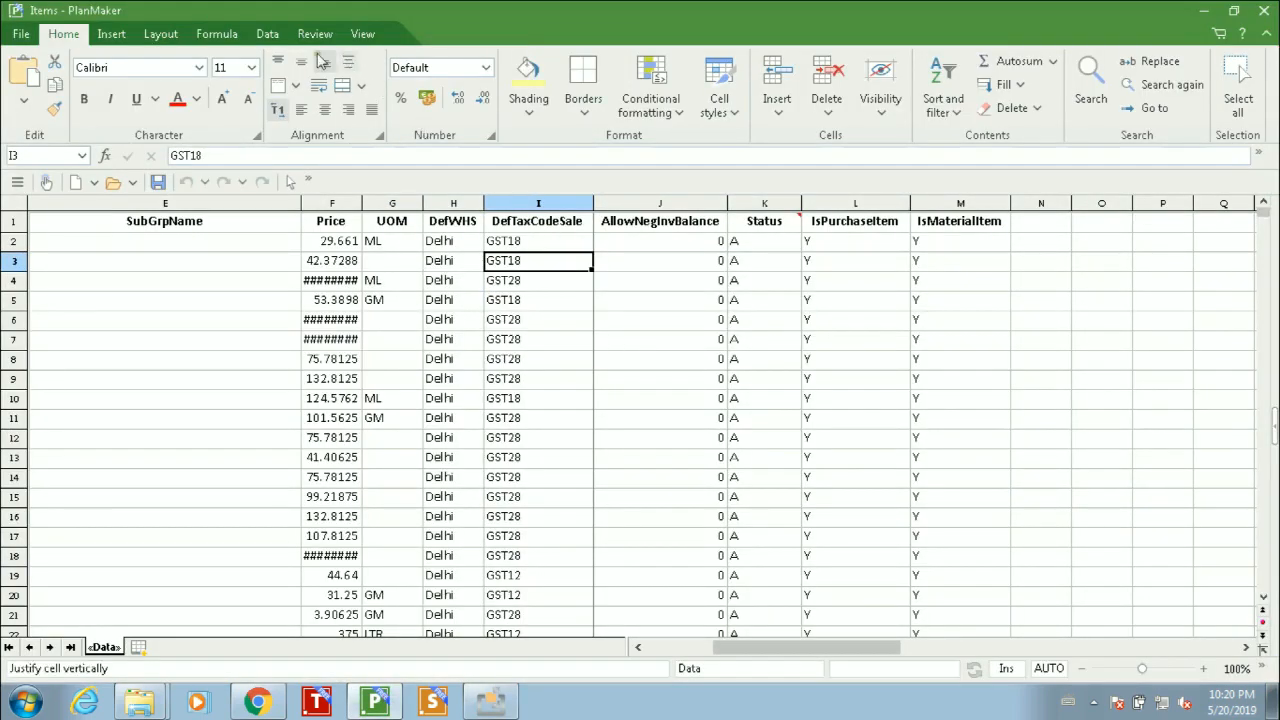
{"action": "left_click", "coordinate": [268, 38]}
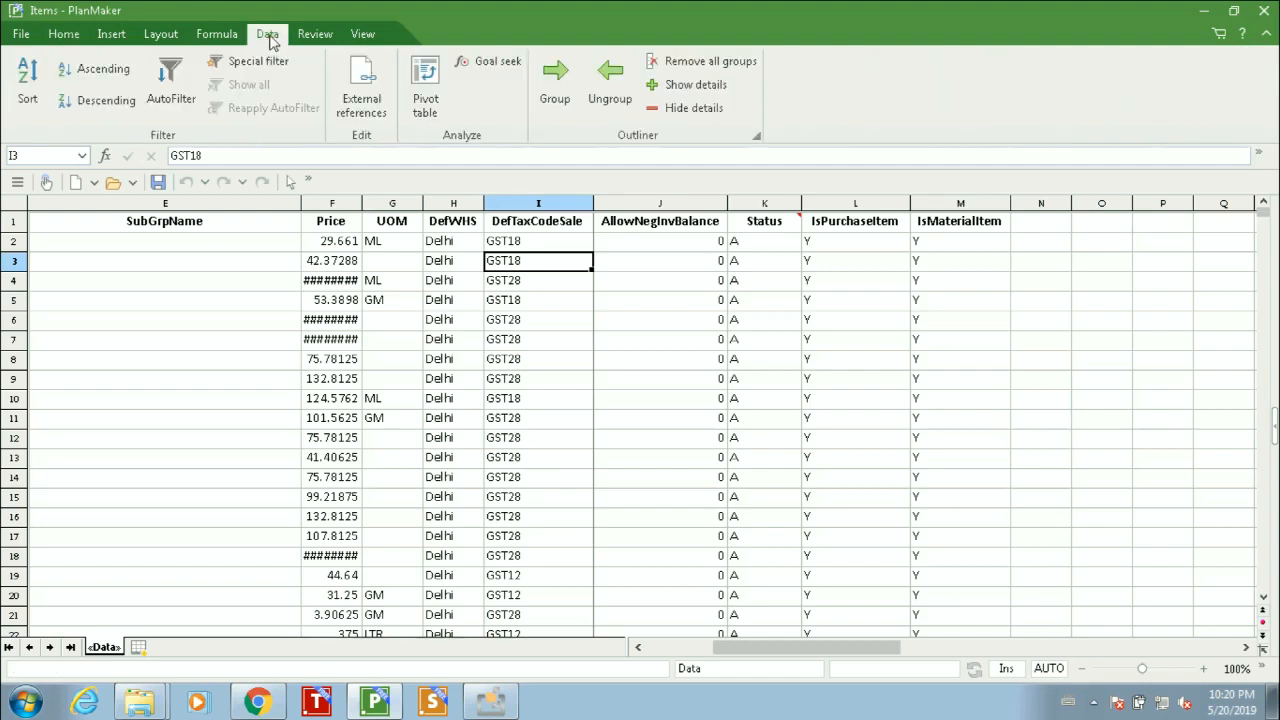
{"action": "left_click", "coordinate": [170, 88]}
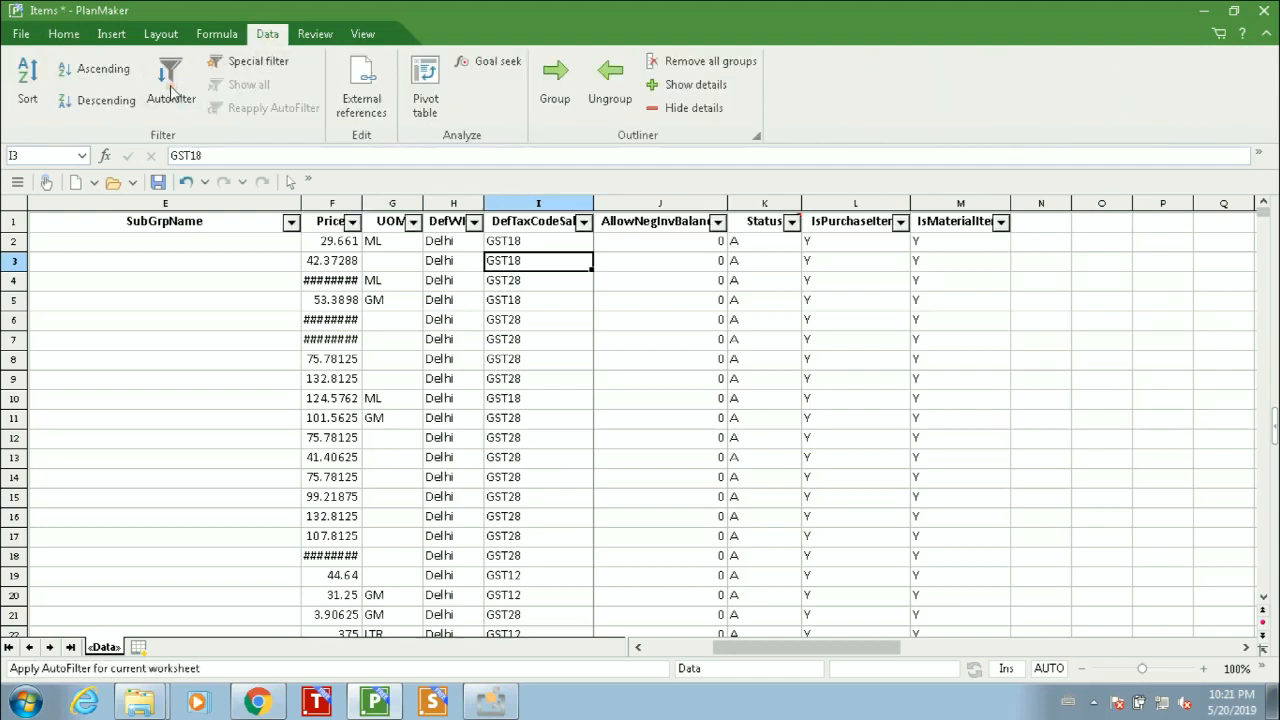
Step: Filter the DefTaxCodeSale column to show only the AllInclusive entries
{"action": "left_click", "coordinate": [583, 222]}
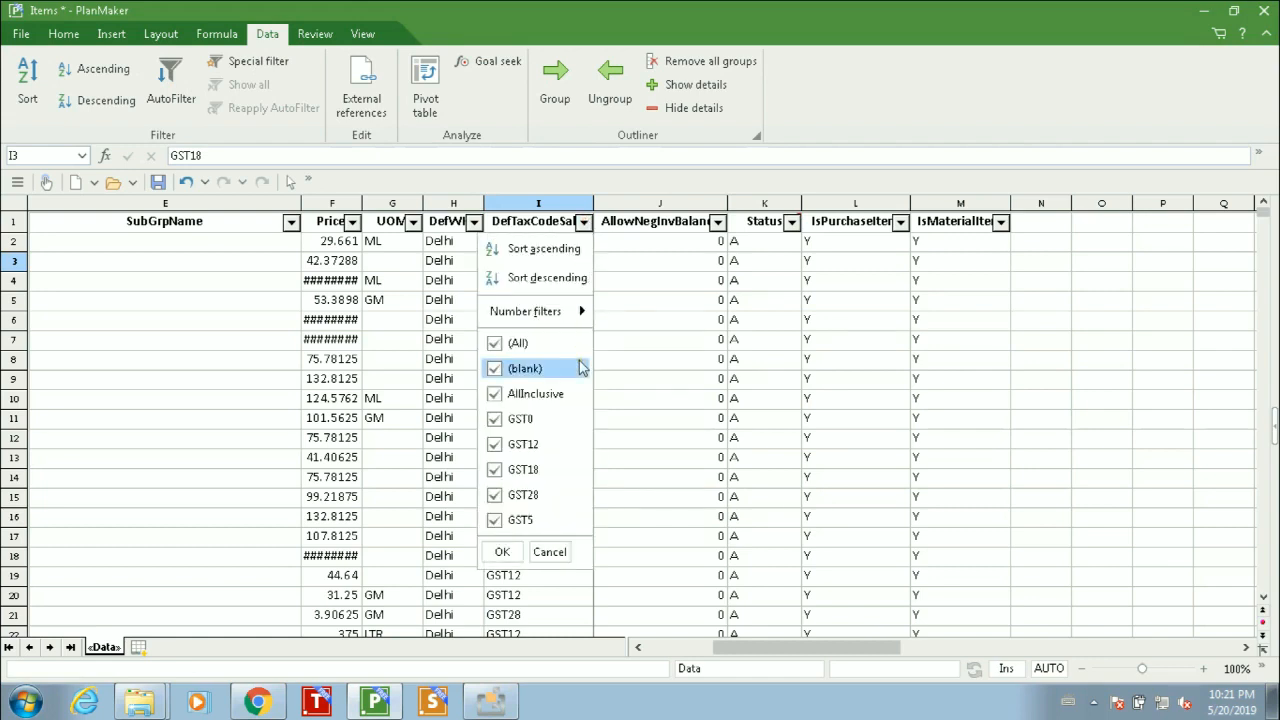
{"action": "left_click", "coordinate": [494, 344]}
{"action": "left_click", "coordinate": [494, 368]}
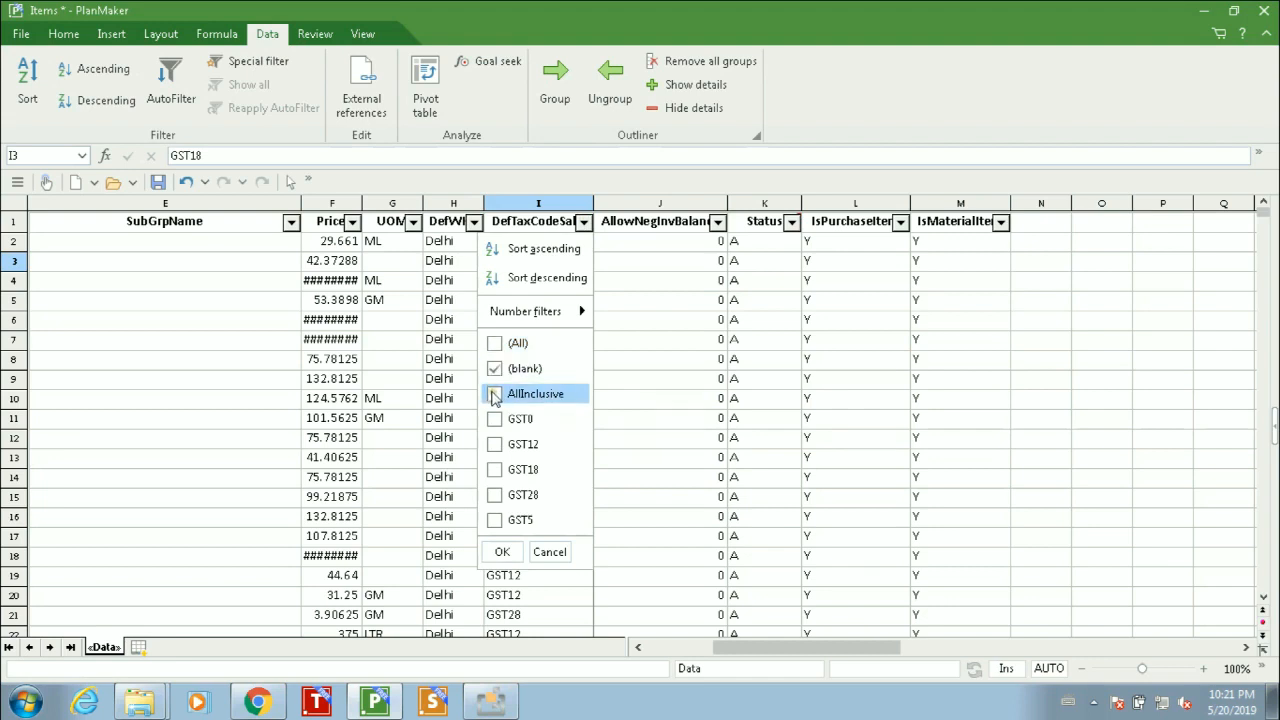
{"action": "left_click", "coordinate": [494, 368]}
{"action": "left_click", "coordinate": [496, 396]}
{"action": "left_click", "coordinate": [502, 551]}
Step: Review the filtered AllInclusive items across all columns of row 611 and back up through the ItemCode column
{"action": "left_click", "coordinate": [572, 408]}
{"action": "key", "text": "Left"}
{"action": "key", "text": "Home"}
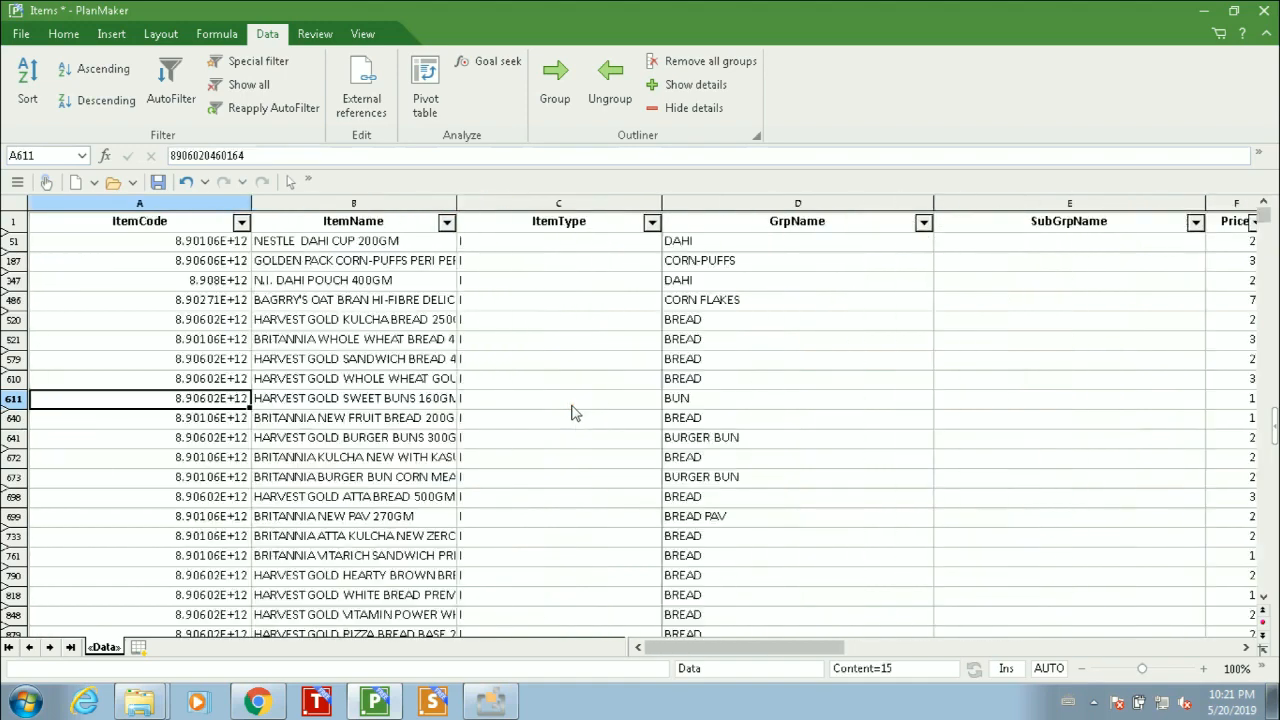
{"action": "key", "text": "Right"}
{"action": "key", "text": "Right"}
{"action": "key", "text": "Right"}
{"action": "key", "text": "Right"}
{"action": "key", "text": "Right"}
{"action": "key", "text": "Right"}
{"action": "key", "text": "Right"}
{"action": "key", "text": "Right"}
{"action": "key", "text": "Right"}
{"action": "key", "text": "Right"}
{"action": "key", "text": "Right"}
{"action": "key", "text": "Right"}
{"action": "key", "text": "Right"}
{"action": "key", "text": "Right"}
{"action": "key", "text": "Left"}
{"action": "key", "text": "Left"}
{"action": "key", "text": "Left"}
{"action": "key", "text": "Left"}
{"action": "key", "text": "Left"}
{"action": "key", "text": "Left"}
{"action": "key", "text": "Left"}
{"action": "key", "text": "Left"}
{"action": "key", "text": "Left"}
{"action": "key", "text": "Left"}
{"action": "key", "text": "Left"}
{"action": "key", "text": "Left"}
{"action": "key", "text": "Left"}
{"action": "key", "text": "Left"}
{"action": "key", "text": "Up"}
{"action": "key", "text": "Up"}
{"action": "key", "text": "Up"}
{"action": "key", "text": "Up"}
{"action": "key", "text": "Up"}
{"action": "key", "text": "Up"}
{"action": "key", "text": "Up"}
{"action": "key", "text": "Up"}
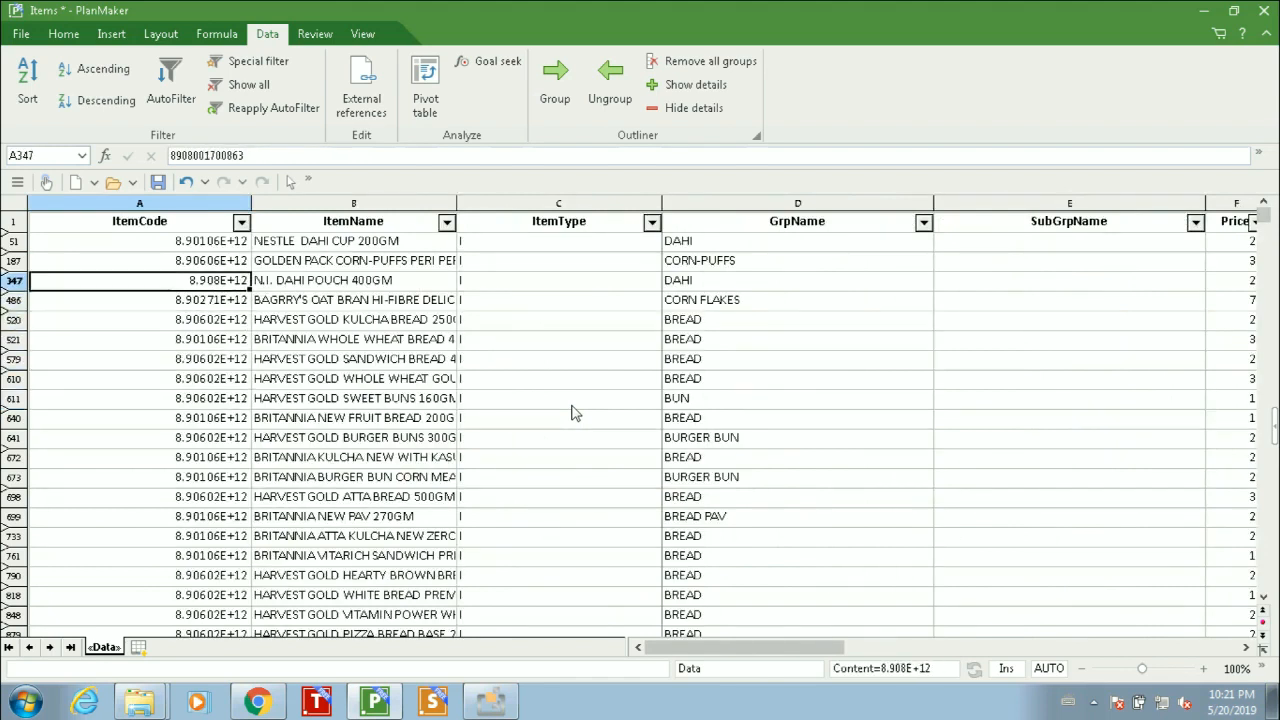
Step: Select the filtered AllInclusive item rows as whole rows, from row 51 down through row 4909
{"action": "left_click", "coordinate": [15, 242]}
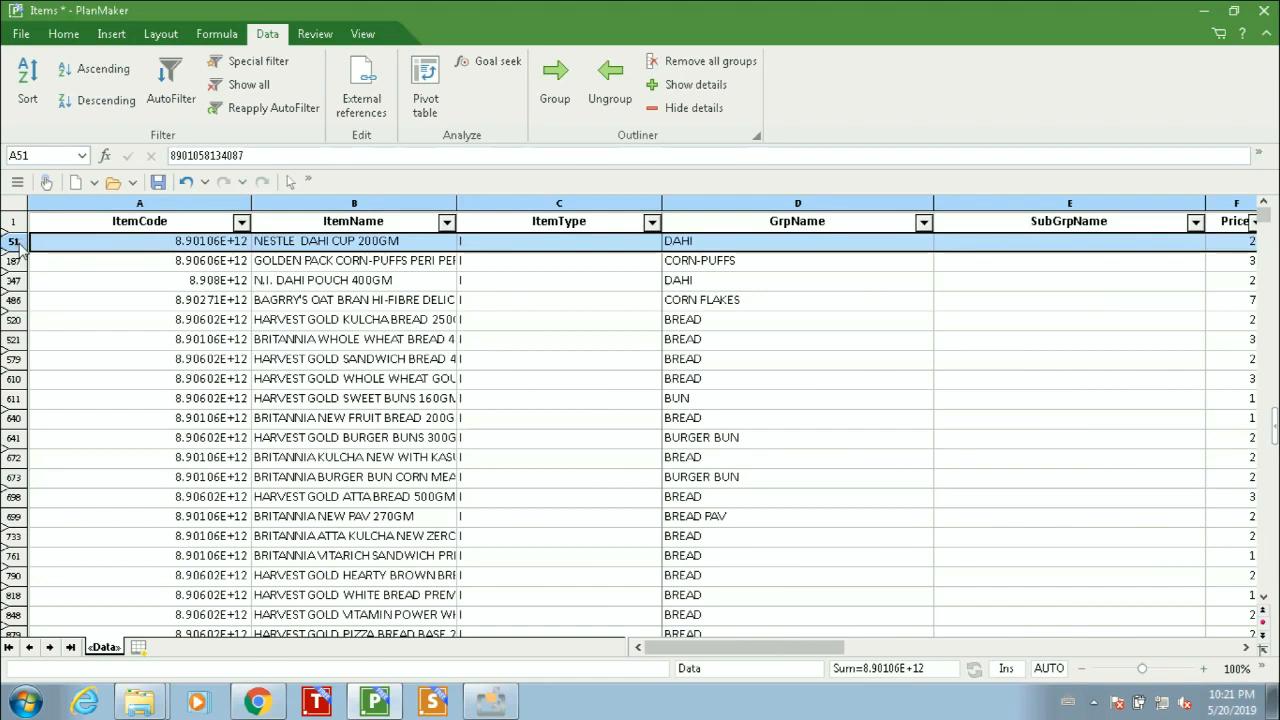
{"action": "key", "text": "shift+Down"}
{"action": "key", "text": "shift+Down"}
{"action": "key", "text": "shift+Down"}
{"action": "key", "text": "shift+Down"}
{"action": "key", "text": "shift+Down"}
{"action": "key", "text": "shift+Down"}
{"action": "key", "text": "shift+Down"}
{"action": "key", "text": "shift+Down"}
{"action": "key", "text": "shift+Down"}
{"action": "key", "text": "shift+Down"}
{"action": "key", "text": "shift+Down"}
{"action": "key", "text": "shift+Down"}
{"action": "key", "text": "shift+Down"}
{"action": "key", "text": "shift+Down"}
{"action": "key", "text": "shift+Down"}
{"action": "key", "text": "shift+Down"}
{"action": "key", "text": "shift+Down"}
{"action": "key", "text": "shift+Down"}
{"action": "key", "text": "shift+Down"}
{"action": "key", "text": "shift+Down"}
{"action": "key", "text": "shift+Down"}
{"action": "key", "text": "shift+Down"}
{"action": "key", "text": "shift+Down"}
{"action": "key", "text": "shift+Down"}
{"action": "key", "text": "shift+Down"}
{"action": "key", "text": "shift+Down"}
{"action": "key", "text": "shift+Down"}
{"action": "key", "text": "shift+Down"}
{"action": "key", "text": "shift+Down"}
{"action": "key", "text": "shift+Down"}
{"action": "key", "text": "shift+Down"}
{"action": "key", "text": "shift+Down"}
{"action": "key", "text": "shift+Down"}
{"action": "key", "text": "shift+Down"}
{"action": "key", "text": "shift+Down"}
{"action": "key", "text": "shift+Down"}
{"action": "key", "text": "shift+Down"}
{"action": "key", "text": "shift+Down"}
{"action": "key", "text": "shift+Down"}
{"action": "key", "text": "shift+Down"}
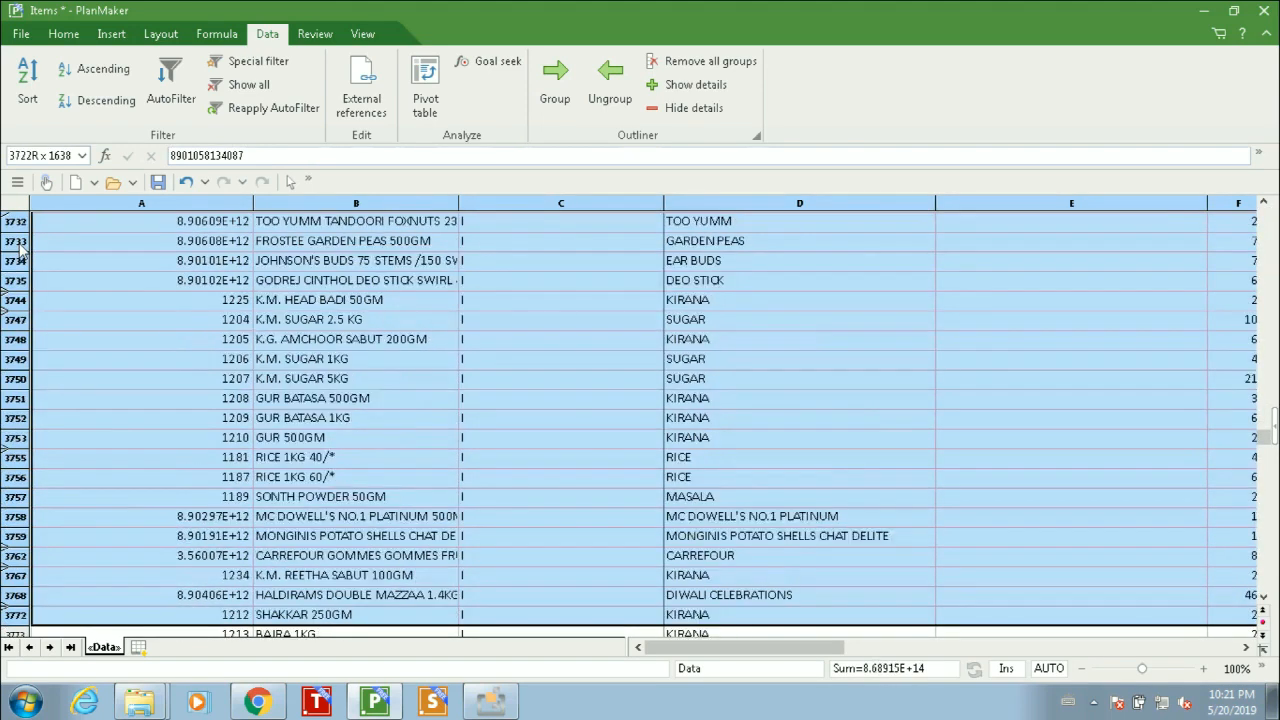
{"action": "key", "text": "shift+Down"}
{"action": "key", "text": "shift+Down"}
{"action": "key", "text": "shift+Down"}
{"action": "key", "text": "shift+Down"}
{"action": "key", "text": "shift+Down"}
{"action": "key", "text": "shift+Down"}
{"action": "key", "text": "shift+Down"}
{"action": "key", "text": "shift+Down"}
{"action": "key", "text": "shift+Down"}
{"action": "key", "text": "shift+Down"}
{"action": "key", "text": "shift+Down"}
{"action": "key", "text": "shift+Down"}
{"action": "key", "text": "shift+Down"}
{"action": "key", "text": "shift+Down"}
{"action": "key", "text": "shift+Down"}
{"action": "key", "text": "shift+Down"}
{"action": "key", "text": "shift+Down"}
{"action": "key", "text": "shift+Down"}
{"action": "key", "text": "shift+Down"}
{"action": "key", "text": "shift+Down"}
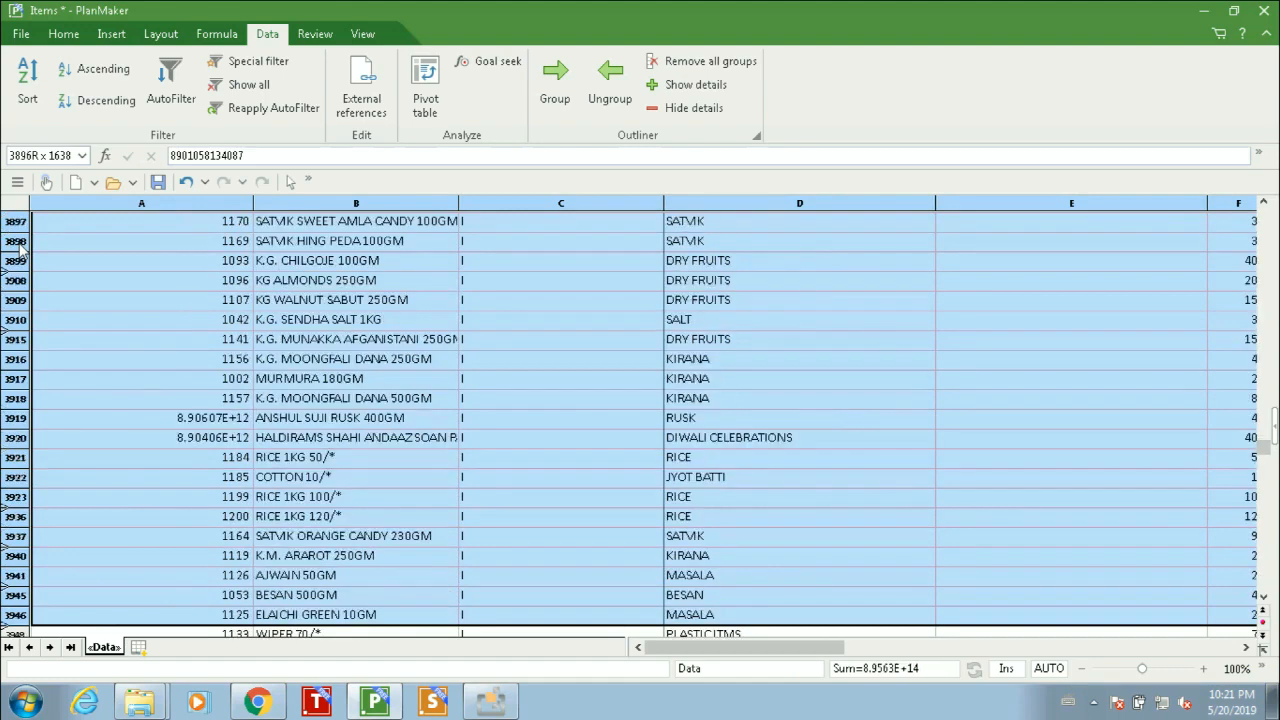
{"action": "key", "text": "shift+Down"}
{"action": "key", "text": "shift+Down"}
{"action": "key", "text": "shift+Down"}
{"action": "key", "text": "shift+Down"}
{"action": "key", "text": "shift+Down"}
{"action": "key", "text": "shift+Down"}
{"action": "key", "text": "shift+Down"}
{"action": "key", "text": "shift+Down"}
{"action": "key", "text": "shift+Down"}
{"action": "key", "text": "shift+Down"}
{"action": "key", "text": "shift+Down"}
{"action": "key", "text": "shift+Down"}
{"action": "key", "text": "shift+Down"}
{"action": "key", "text": "shift+Down"}
{"action": "key", "text": "shift+Down"}
{"action": "key", "text": "shift+Down"}
{"action": "key", "text": "shift+Down"}
{"action": "key", "text": "shift+Down"}
{"action": "key", "text": "shift+Down"}
{"action": "key", "text": "shift+Down"}
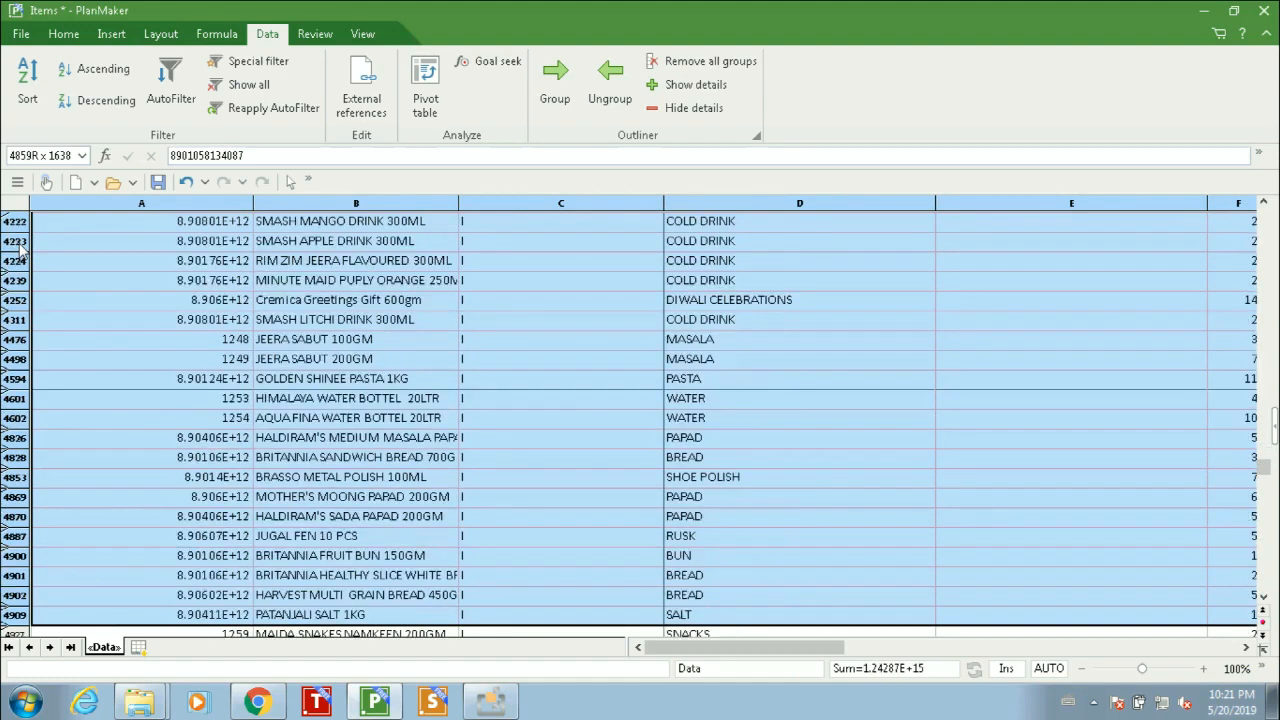
Step: Extend the whole-row selection down to the last filtered AllInclusive item in row 6172 and delete the selected rows
{"action": "key", "text": "shift+Down"}
{"action": "key", "text": "shift+Down"}
{"action": "key", "text": "shift+Down"}
{"action": "key", "text": "shift+Down"}
{"action": "key", "text": "shift+Down"}
{"action": "key", "text": "shift+Down"}
{"action": "key", "text": "shift+Down"}
{"action": "key", "text": "shift+Down"}
{"action": "key", "text": "shift+Down"}
{"action": "key", "text": "shift+Down"}
{"action": "key", "text": "shift+Down"}
{"action": "key", "text": "shift+Down"}
{"action": "key", "text": "shift+Down"}
{"action": "key", "text": "shift+Down"}
{"action": "key", "text": "shift+Down"}
{"action": "key", "text": "shift+Down"}
{"action": "key", "text": "shift+Down"}
{"action": "key", "text": "shift+Down"}
{"action": "key", "text": "shift+Down"}
{"action": "key", "text": "shift+Down"}
{"action": "key", "text": "shift+Down"}
{"action": "key", "text": "shift+Down"}
{"action": "key", "text": "shift+Down"}
{"action": "key", "text": "shift+Down"}
{"action": "key", "text": "shift+Down"}
{"action": "key", "text": "shift+Down"}
{"action": "key", "text": "shift+Down"}
{"action": "key", "text": "shift+Down"}
{"action": "key", "text": "shift+Down"}
{"action": "key", "text": "shift+Down"}
{"action": "key", "text": "shift+Down"}
{"action": "key", "text": "shift+Down"}
{"action": "key", "text": "shift+Down"}
{"action": "key", "text": "shift+Down"}
{"action": "key", "text": "shift+Down"}
{"action": "key", "text": "shift+Down"}
{"action": "key", "text": "shift+Down"}
{"action": "key", "text": "shift+Down"}
{"action": "key", "text": "shift+Down"}
{"action": "key", "text": "shift+Down"}
{"action": "key", "text": "shift+Down"}
{"action": "key", "text": "shift+Down"}
{"action": "key", "text": "shift+Down"}
{"action": "key", "text": "shift+Down"}
{"action": "key", "text": "shift+Down"}
{"action": "key", "text": "shift+Down"}
{"action": "key", "text": "shift+Down"}
{"action": "key", "text": "shift+Down"}
{"action": "key", "text": "shift+Down"}
{"action": "key", "text": "shift+Down"}
{"action": "key", "text": "shift+Down"}
{"action": "key", "text": "shift+Down"}
{"action": "key", "text": "shift+Down"}
{"action": "key", "text": "shift+Down"}
{"action": "key", "text": "shift+Down"}
{"action": "key", "text": "shift+Down"}
{"action": "key", "text": "shift+Down"}
{"action": "key", "text": "shift+Down"}
{"action": "key", "text": "shift+Down"}
{"action": "key", "text": "shift+Down"}
{"action": "key", "text": "shift+Down"}
{"action": "key", "text": "shift+Down"}
{"action": "key", "text": "shift+Down"}
{"action": "key", "text": "shift+Down"}
{"action": "key", "text": "shift+Down"}
{"action": "key", "text": "shift+Down"}
{"action": "key", "text": "shift+Down"}
{"action": "key", "text": "shift+Down"}
{"action": "key", "text": "shift+Down"}
{"action": "key", "text": "shift+Down"}
{"action": "key", "text": "shift+Down"}
{"action": "key", "text": "shift+Down"}
{"action": "key", "text": "shift+Down"}
{"action": "key", "text": "shift+Down"}
{"action": "key", "text": "shift+Down"}
{"action": "key", "text": "shift+Down"}
{"action": "key", "text": "shift+Down"}
{"action": "key", "text": "shift+Down"}
{"action": "key", "text": "shift+Down"}
{"action": "key", "text": "shift+Down"}
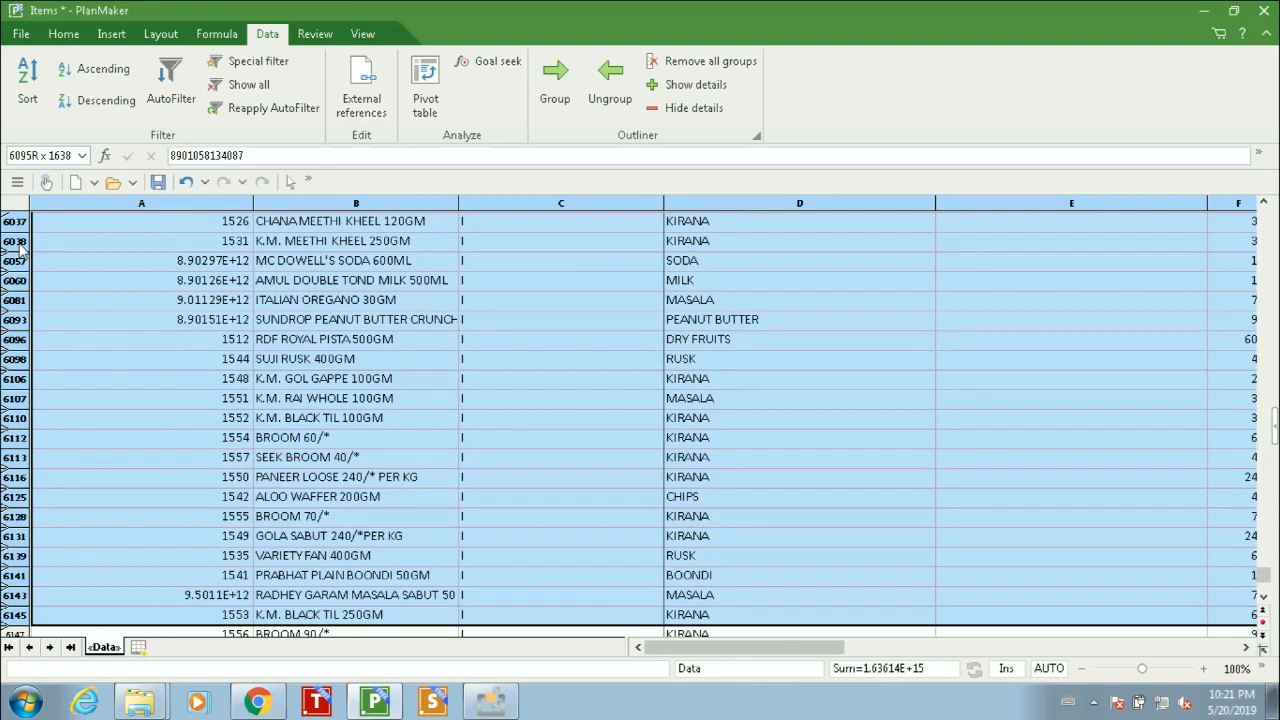
{"action": "key", "text": "shift+Down"}
{"action": "key", "text": "shift+Down"}
{"action": "key", "text": "shift+Down"}
{"action": "key", "text": "shift+Down"}
{"action": "key", "text": "shift+Down"}
{"action": "key", "text": "shift+Down"}
{"action": "key", "text": "shift+Down"}
{"action": "key", "text": "shift+Down"}
{"action": "key", "text": "shift+Down"}
{"action": "key", "text": "shift+Down"}
{"action": "key", "text": "shift+Down"}
{"action": "key", "text": "shift+Down"}
{"action": "key", "text": "shift+Down"}
{"action": "key", "text": "shift+Down"}
{"action": "key", "text": "shift+Down"}
{"action": "key", "text": "shift+Down"}
{"action": "key", "text": "shift+Down"}
{"action": "key", "text": "shift+Down"}
{"action": "key", "text": "shift+Down"}
{"action": "key", "text": "shift+Down"}
{"action": "key", "text": "shift+Up"}
{"action": "key", "text": "shift+Up"}
{"action": "key", "text": "shift+Up"}
{"action": "key", "text": "shift+Up"}
{"action": "key", "text": "shift+Up"}
{"action": "key", "text": "shift+Up"}
{"action": "key", "text": "shift+Up"}
{"action": "key", "text": "shift+Up"}
{"action": "key", "text": "shift+Up"}
{"action": "key", "text": "shift+Up"}
{"action": "key", "text": "shift+Up"}
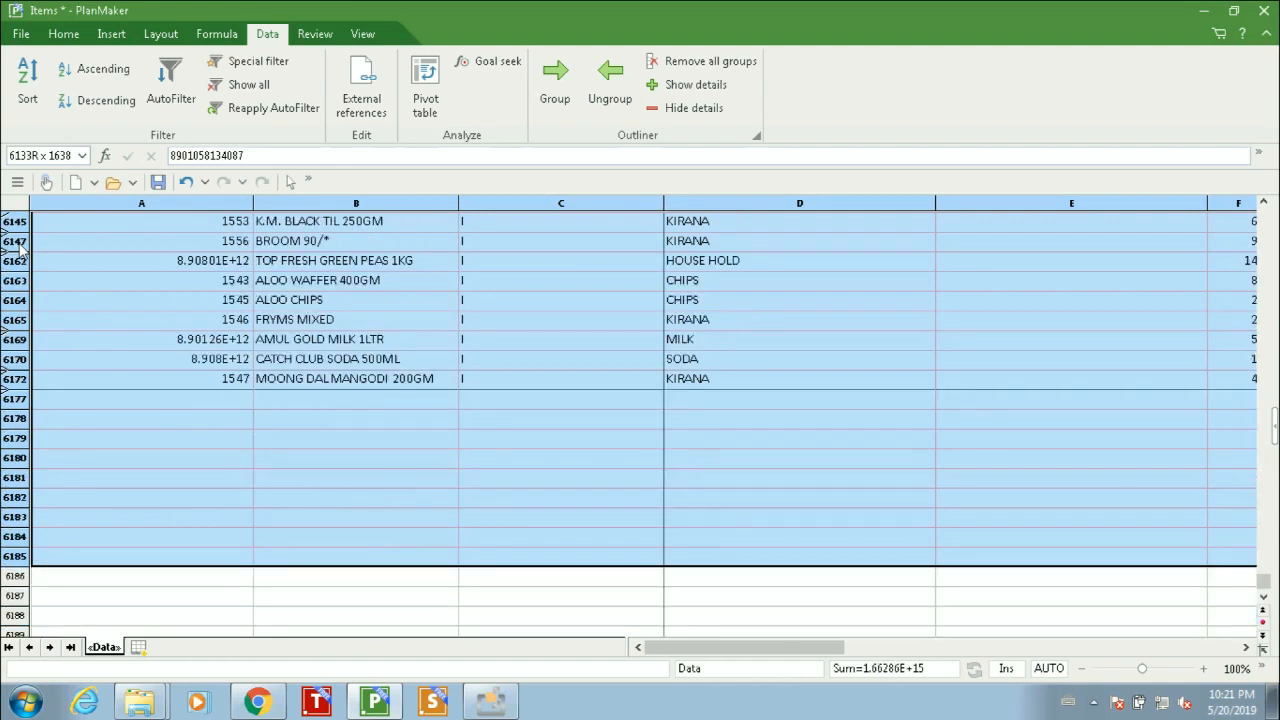
{"action": "key", "text": "shift+Up"}
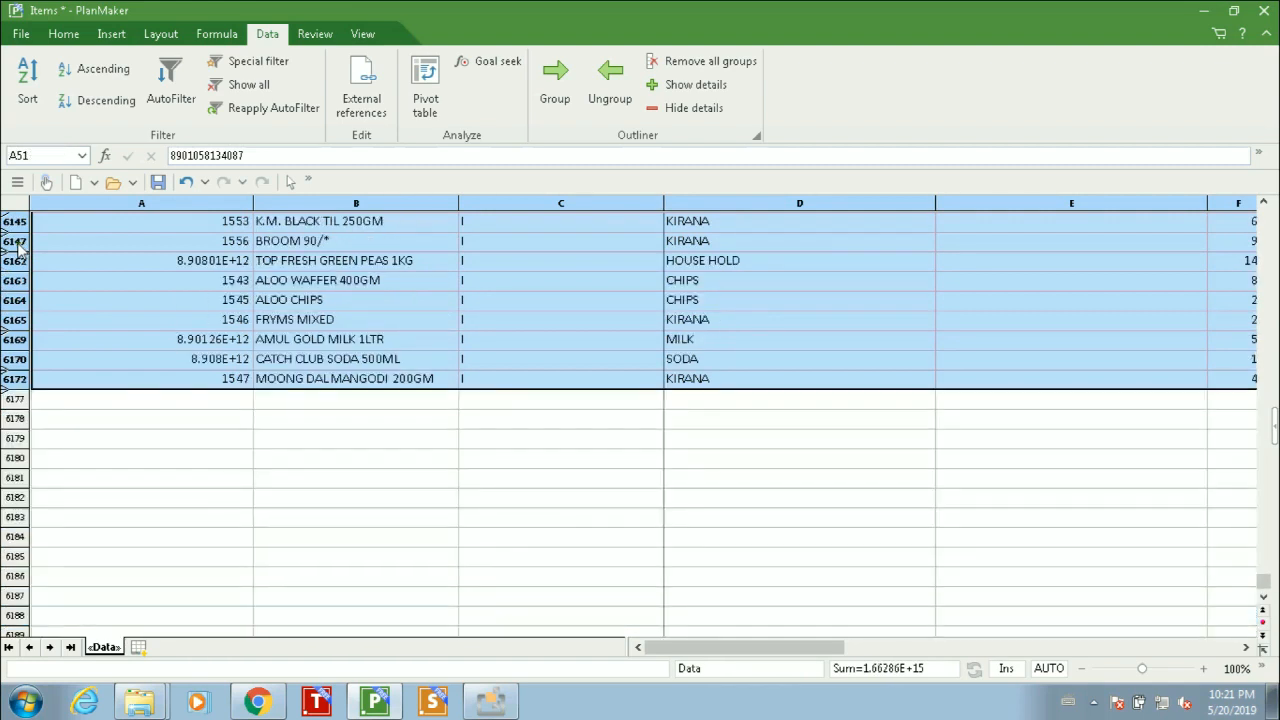
{"action": "right_click", "coordinate": [20, 248]}
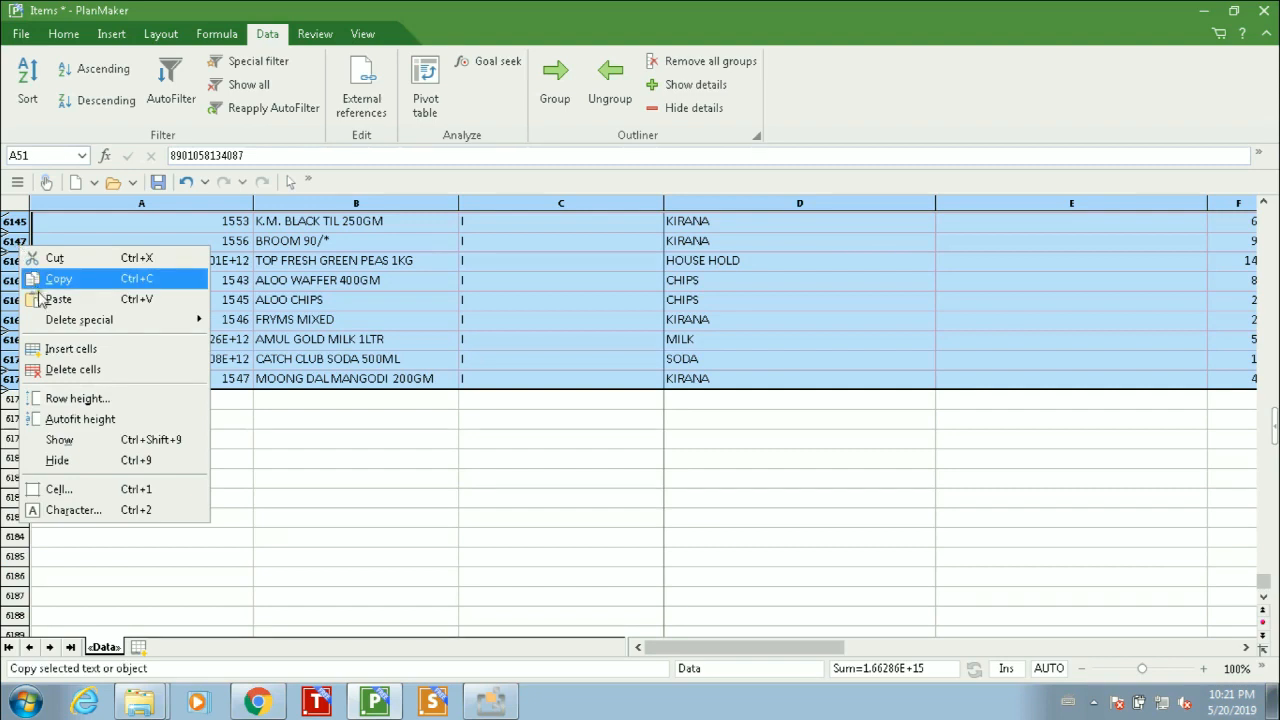
{"action": "left_click", "coordinate": [62, 370]}
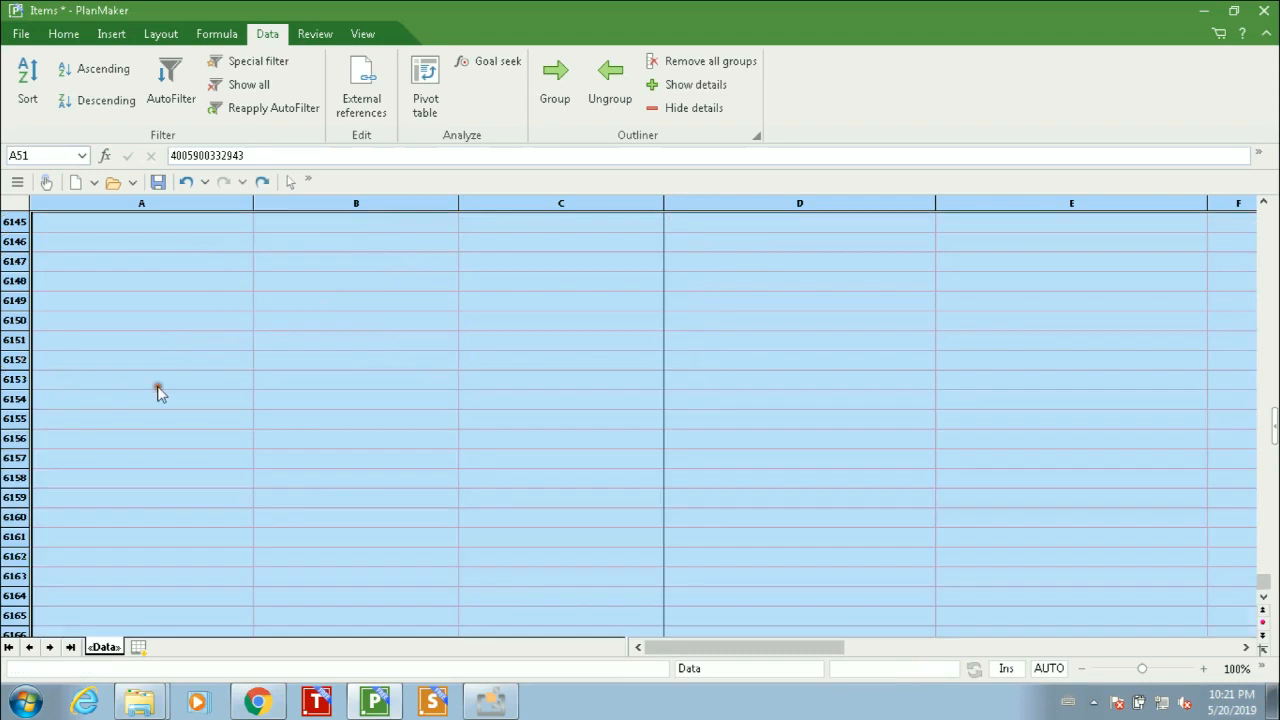
{"action": "left_click", "coordinate": [157, 388]}
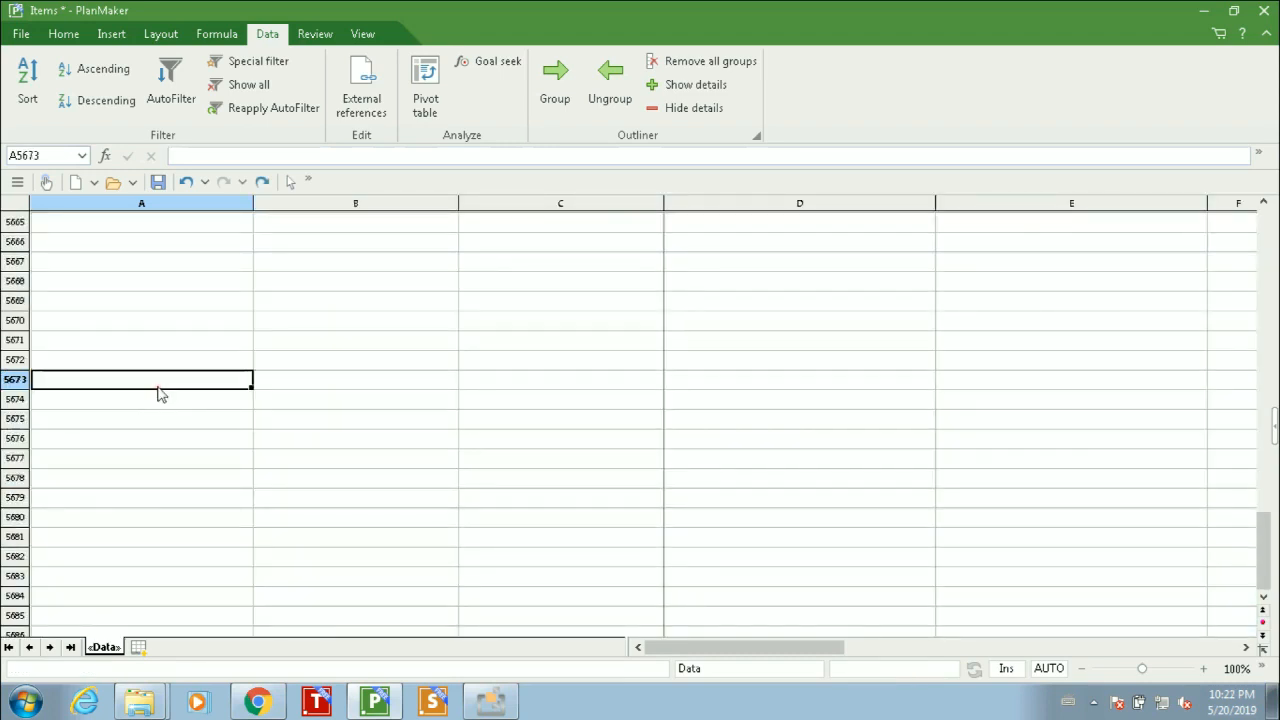
Step: Return to the header row and remove the AutoFilter so that all remaining items are listed
{"action": "key", "text": "ctrl+Home"}
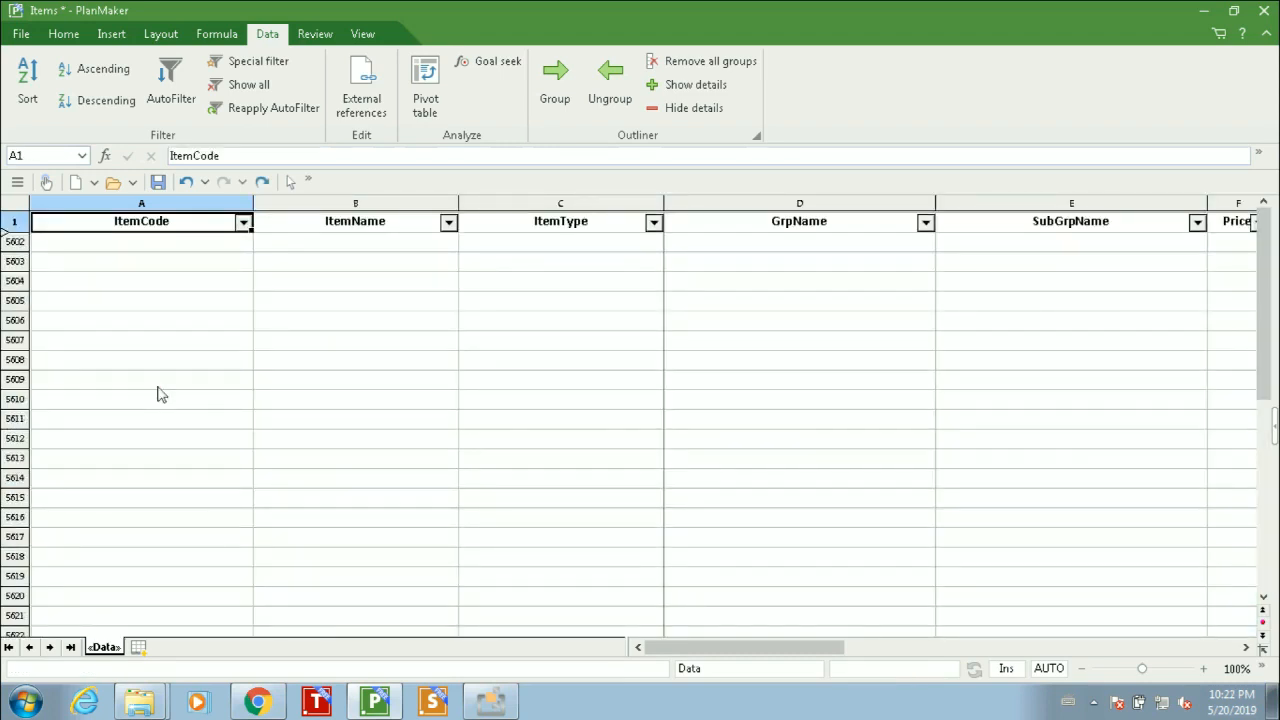
{"action": "key", "text": "Right"}
{"action": "key", "text": "Right"}
{"action": "key", "text": "Right"}
{"action": "key", "text": "Right"}
{"action": "key", "text": "Right"}
{"action": "key", "text": "Right"}
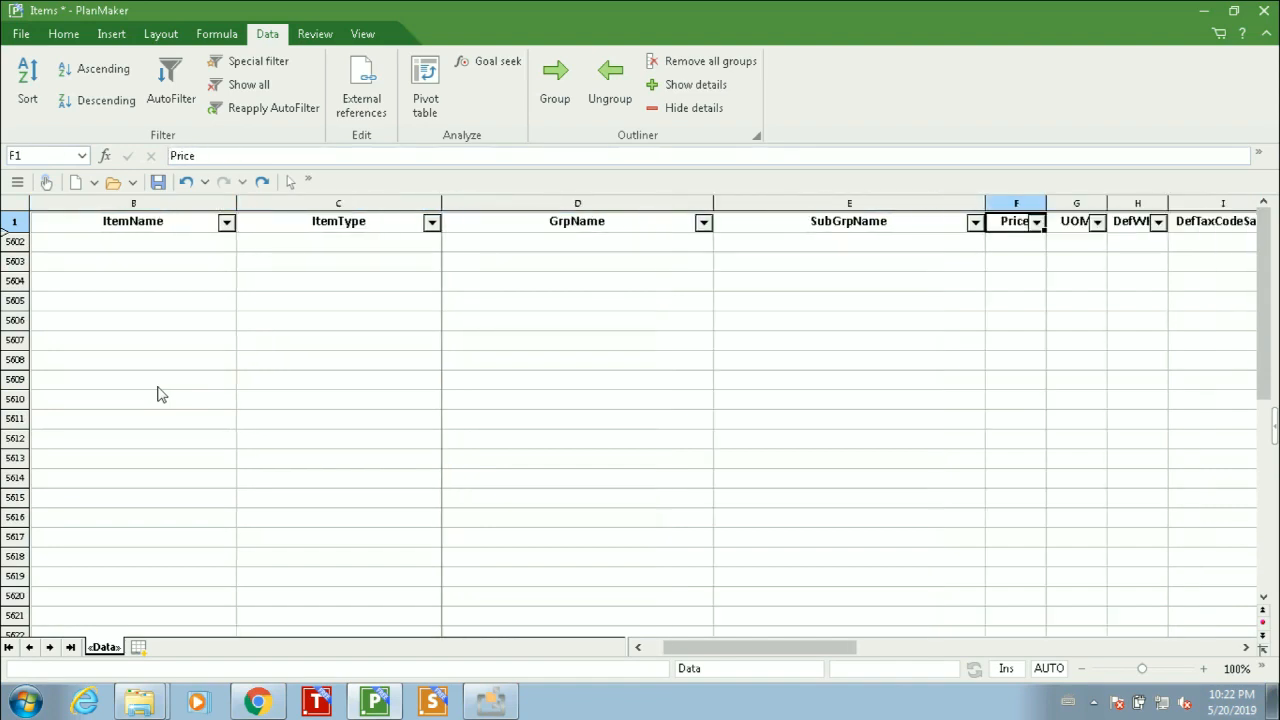
{"action": "key", "text": "Right"}
{"action": "key", "text": "Right"}
{"action": "key", "text": "Right"}
{"action": "key", "text": "Right"}
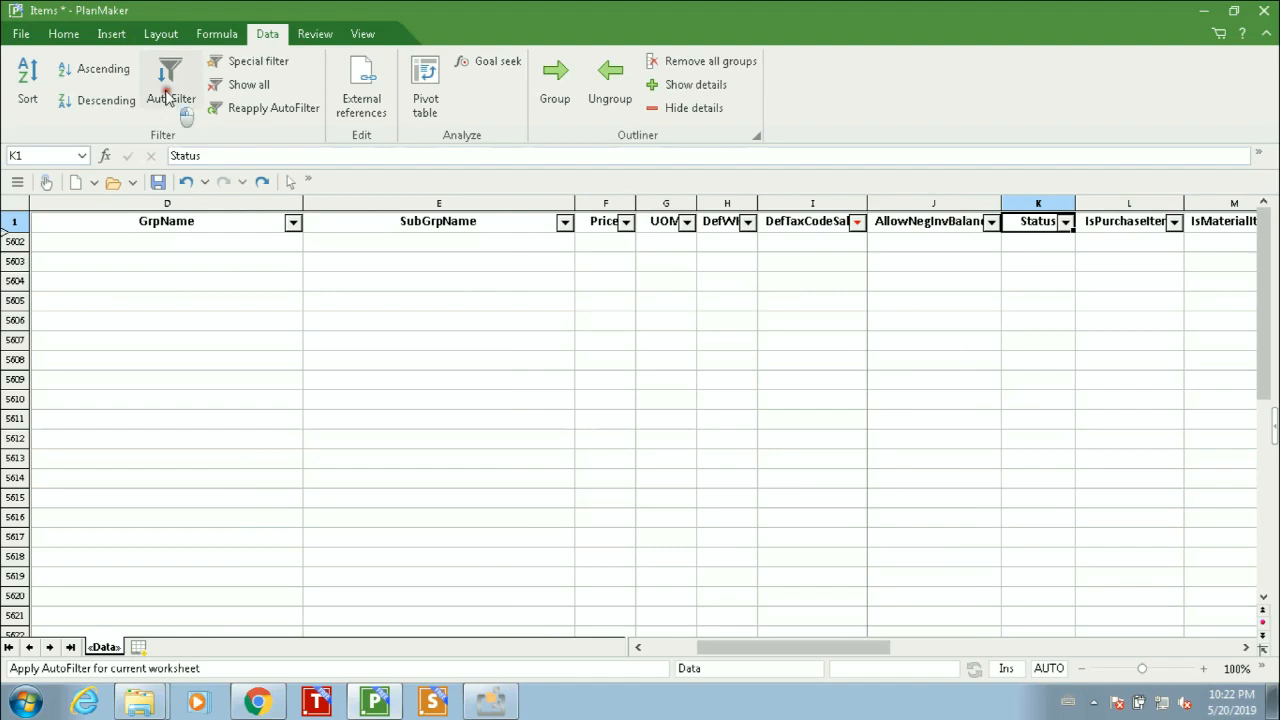
{"action": "left_click", "coordinate": [168, 95]}
Step: Review the tax codes of the remaining items in the DefTaxCodeSale column from row 4 down past row 324
{"action": "left_click", "coordinate": [363, 281]}
{"action": "key", "text": "Right"}
{"action": "key", "text": "Right"}
{"action": "key", "text": "Right"}
{"action": "key", "text": "Right"}
{"action": "key", "text": "Right"}
{"action": "key", "text": "Right"}
{"action": "key", "text": "Right"}
{"action": "key", "text": "Left"}
{"action": "key", "text": "Left"}
{"action": "key", "text": "Left"}
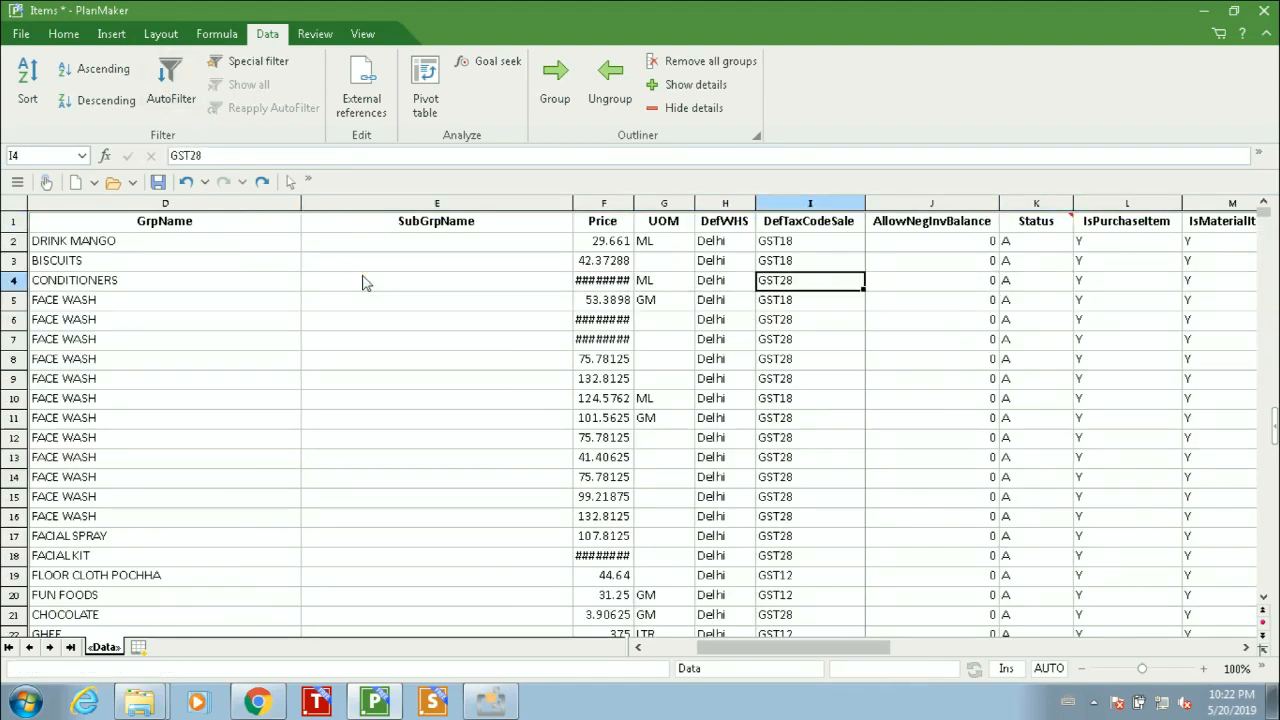
{"action": "key", "text": "Page_Down"}
{"action": "key", "text": "Page_Down"}
{"action": "key", "text": "Page_Down"}
{"action": "key", "text": "Page_Down"}
{"action": "key", "text": "Page_Down"}
{"action": "key", "text": "Page_Down"}
{"action": "key", "text": "Page_Down"}
{"action": "key", "text": "Page_Down"}
{"action": "key", "text": "Page_Down"}
{"action": "key", "text": "Page_Down"}
{"action": "key", "text": "Page_Down"}
{"action": "key", "text": "Page_Down"}
{"action": "key", "text": "Page_Down"}
{"action": "key", "text": "Page_Down"}
{"action": "key", "text": "Page_Down"}
{"action": "key", "text": "Page_Down"}
{"action": "key", "text": "Page_Down"}
{"action": "key", "text": "Page_Down"}
{"action": "key", "text": "Page_Down"}
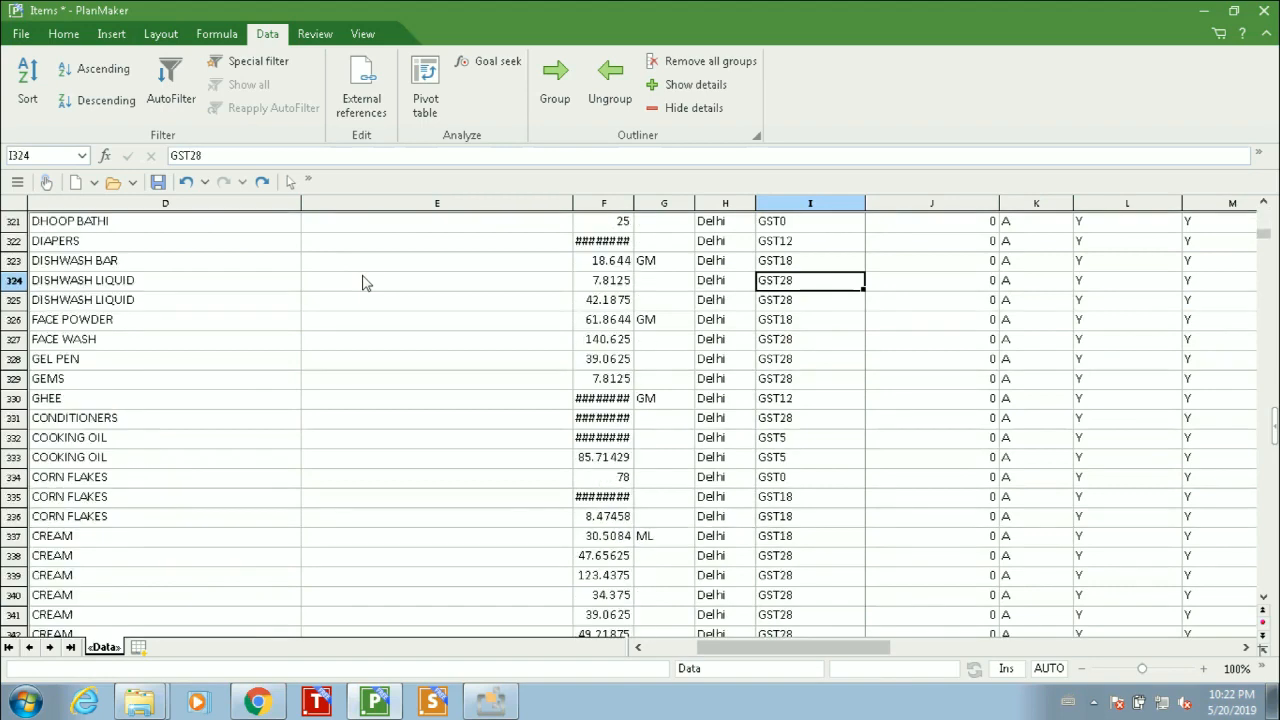
{"action": "key", "text": "Left"}
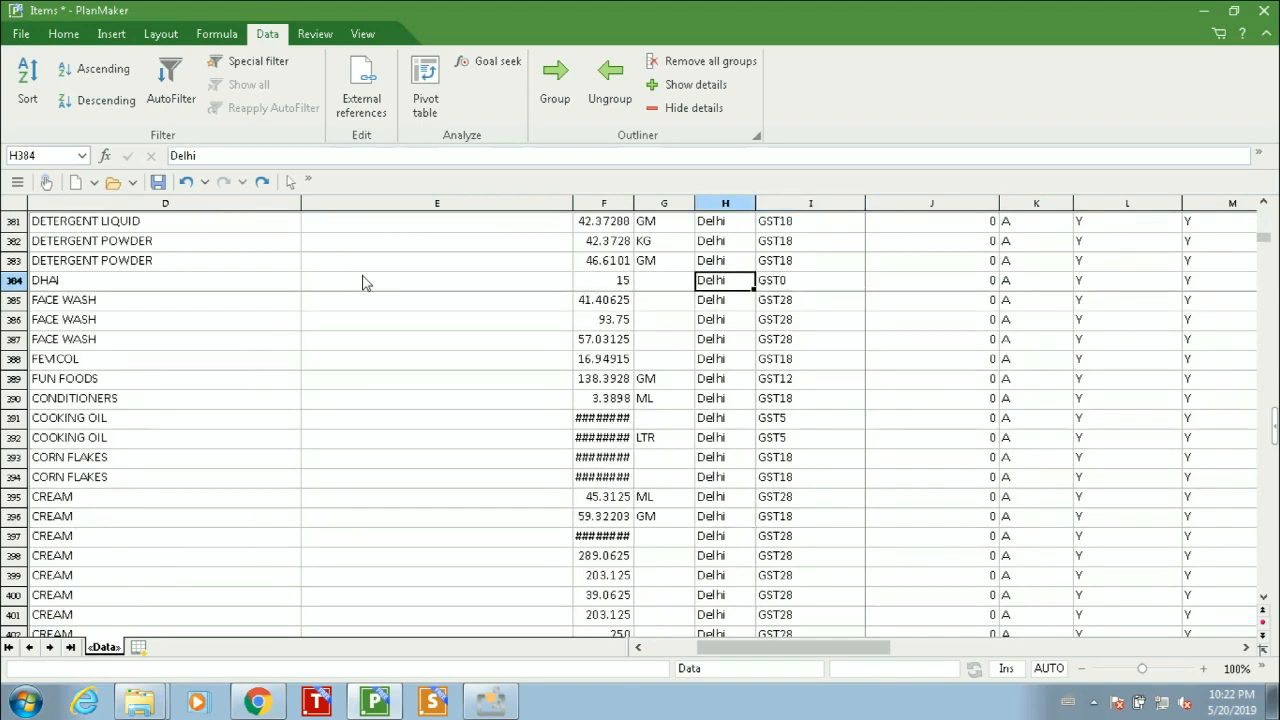
Step: Return to the top of the Items sheet and review row 3 across the columns through IsMaterialItem and back to ItemCode
{"action": "key", "text": "ctrl+Up"}
{"action": "key", "text": "Down"}
{"action": "key", "text": "Down"}
{"action": "key", "text": "Left"}
{"action": "key", "text": "Left"}
{"action": "key", "text": "Left"}
{"action": "key", "text": "Left"}
{"action": "key", "text": "Left"}
{"action": "key", "text": "Left"}
{"action": "key", "text": "Left"}
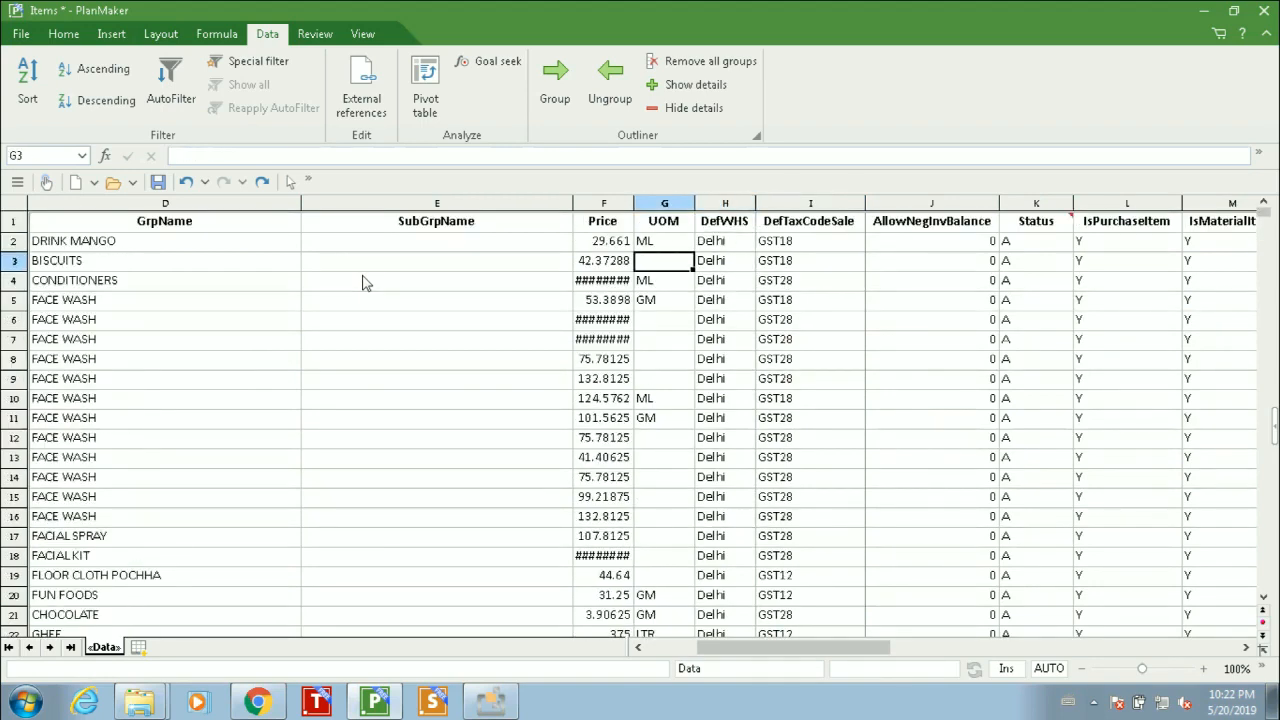
{"action": "key", "text": "Right"}
{"action": "key", "text": "Right"}
{"action": "key", "text": "Right"}
{"action": "key", "text": "Right"}
{"action": "key", "text": "Right"}
{"action": "key", "text": "Right"}
{"action": "key", "text": "Right"}
{"action": "key", "text": "Right"}
{"action": "key", "text": "Right"}
{"action": "key", "text": "Right"}
{"action": "key", "text": "Right"}
{"action": "key", "text": "Right"}
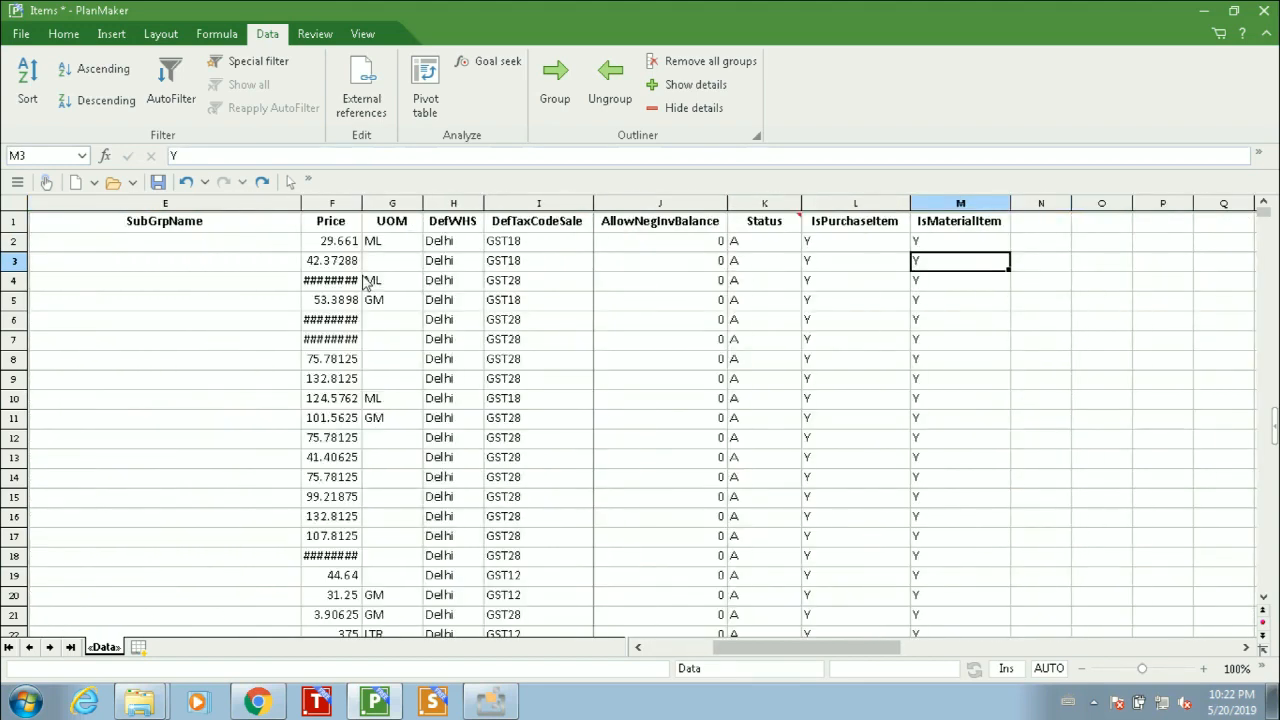
{"action": "key", "text": "Left"}
{"action": "key", "text": "Left"}
{"action": "key", "text": "Left"}
{"action": "key", "text": "Left"}
{"action": "key", "text": "Left"}
{"action": "key", "text": "Left"}
{"action": "key", "text": "Left"}
{"action": "key", "text": "Left"}
{"action": "key", "text": "Left"}
{"action": "key", "text": "Left"}
{"action": "key", "text": "Left"}
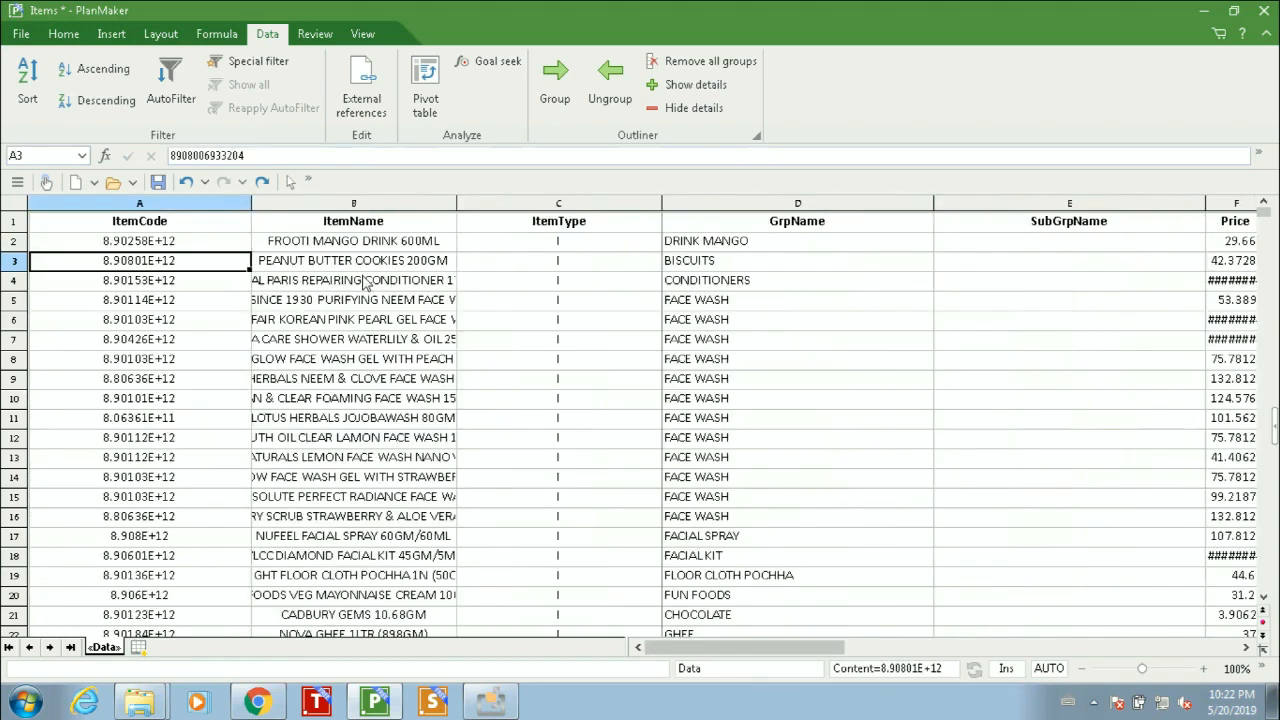
Step: Review the items' group names down the GrpName column and return to its header in D1
{"action": "key", "text": "Right"}
{"action": "key", "text": "Right"}
{"action": "key", "text": "Down"}
{"action": "key", "text": "Down"}
{"action": "key", "text": "Down"}
{"action": "key", "text": "Down"}
{"action": "key", "text": "Down"}
{"action": "key", "text": "Down"}
{"action": "key", "text": "Down"}
{"action": "key", "text": "Down"}
{"action": "key", "text": "Down"}
{"action": "key", "text": "Down"}
{"action": "key", "text": "Down"}
{"action": "key", "text": "Down"}
{"action": "key", "text": "Down"}
{"action": "key", "text": "Down"}
{"action": "key", "text": "Down"}
{"action": "key", "text": "Down"}
{"action": "key", "text": "Down"}
{"action": "key", "text": "Down"}
{"action": "key", "text": "Down"}
{"action": "key", "text": "Down"}
{"action": "key", "text": "Page_Down"}
{"action": "key", "text": "Page_Up"}
{"action": "key", "text": "Page_Up"}
{"action": "key", "text": "Page_Up"}
{"action": "key", "text": "Page_Up"}
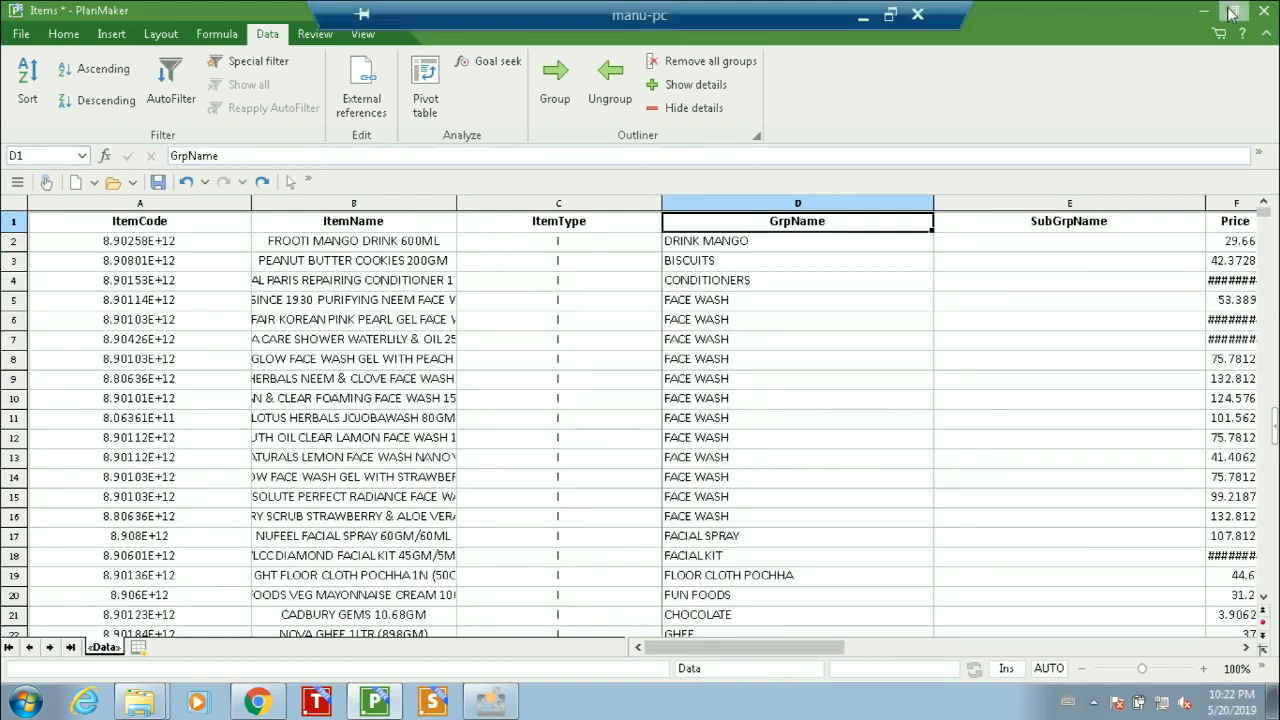
Step: Save the Items workbook, then dismiss the tax code combination list in sXc Business Suite
{"action": "left_click", "coordinate": [20, 35]}
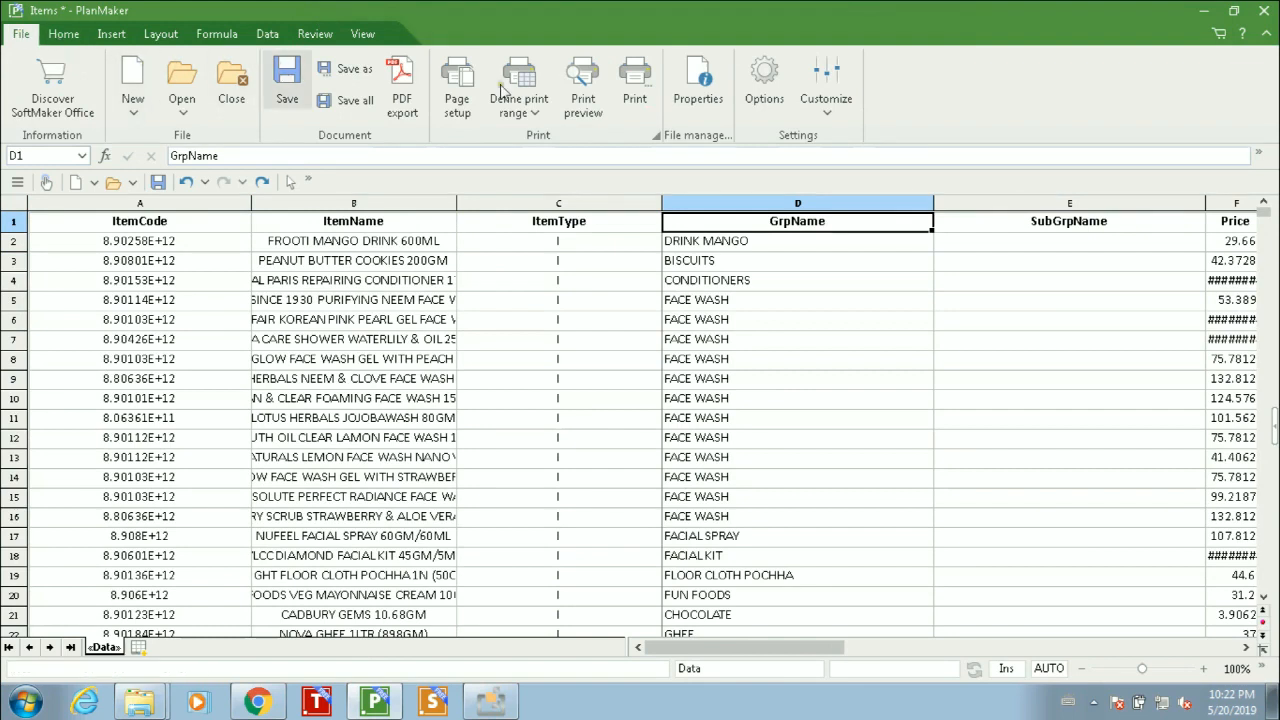
{"action": "left_click", "coordinate": [1206, 10]}
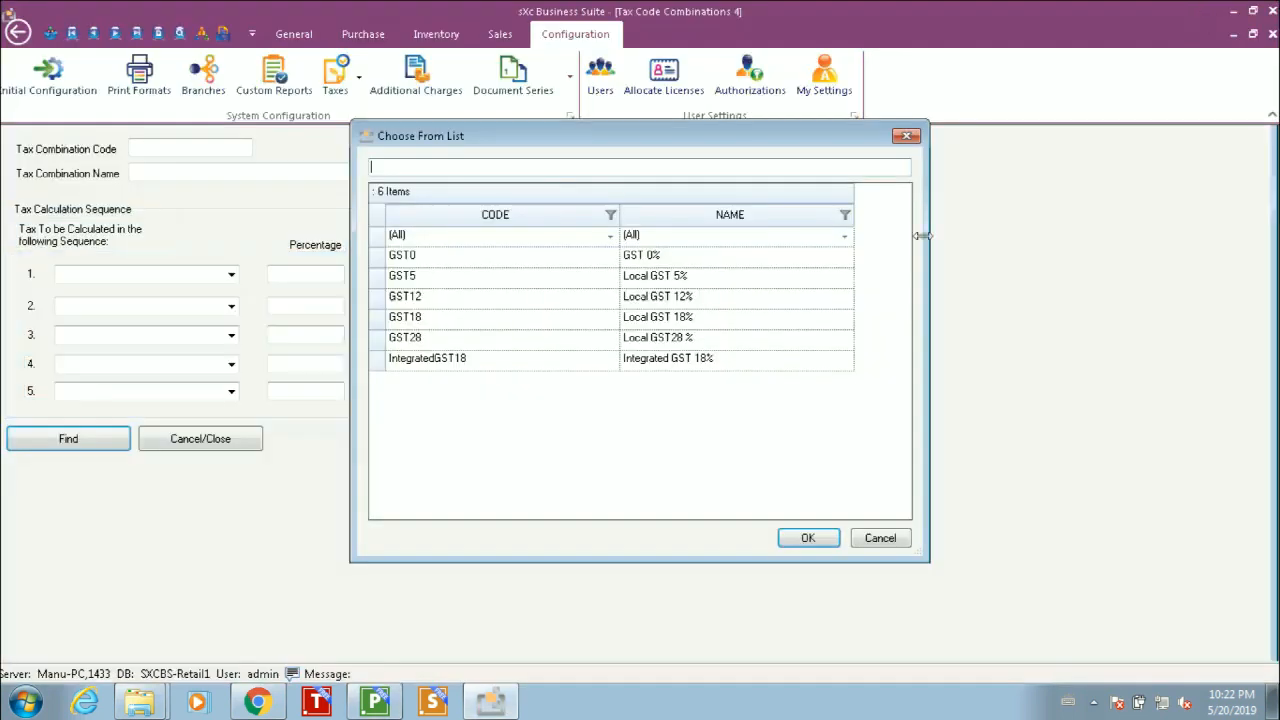
{"action": "left_click", "coordinate": [880, 538]}
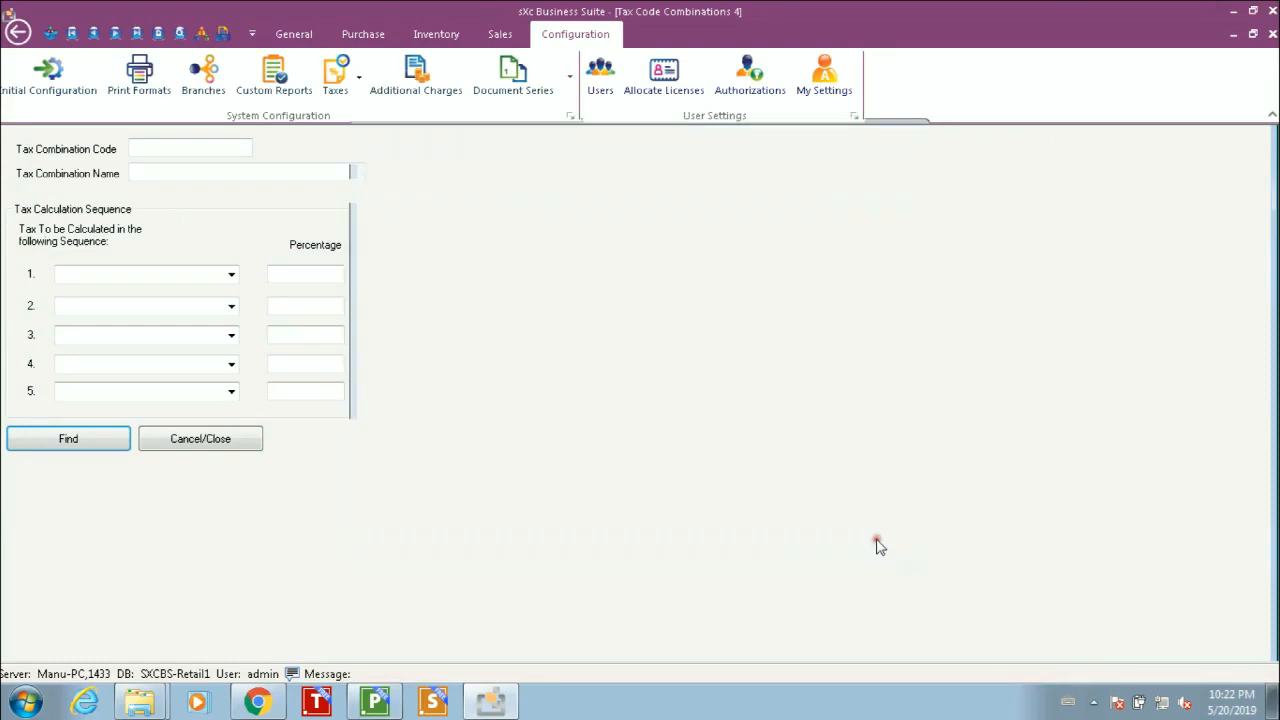
Step: Open the Item Groups workbook from the Data Import folder and maximize its window
{"action": "right_click", "coordinate": [140, 702]}
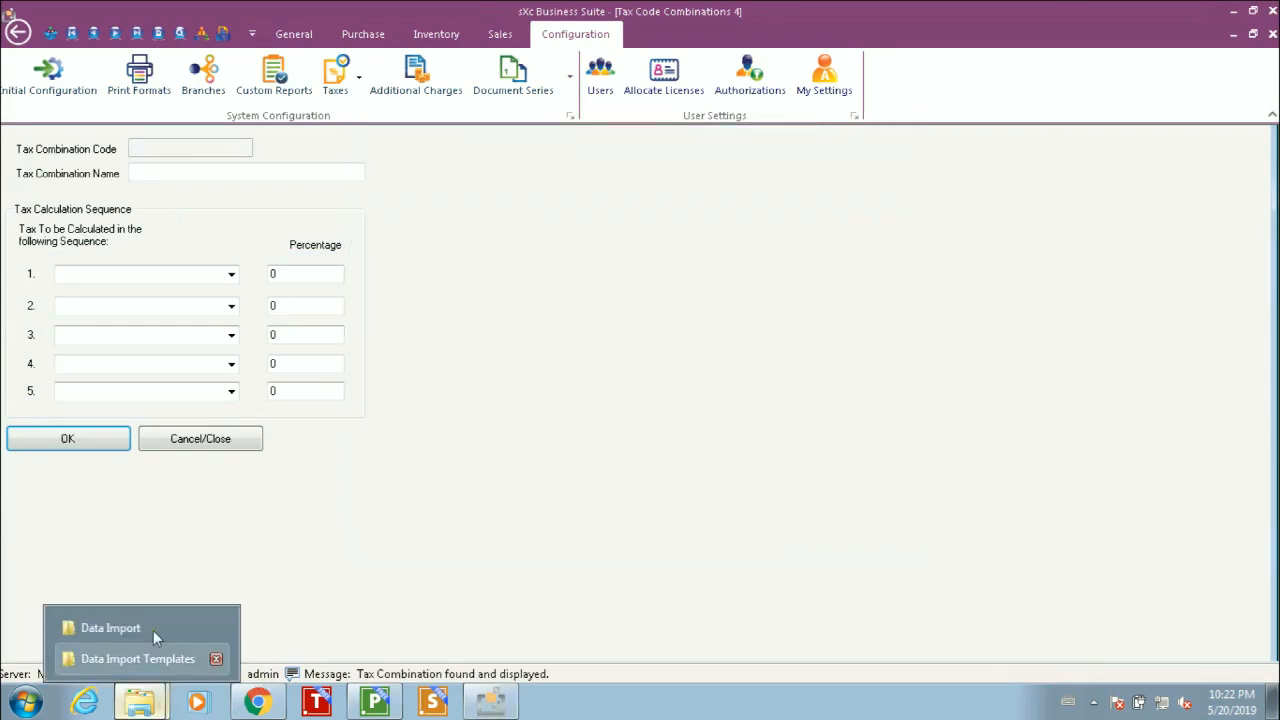
{"action": "left_click", "coordinate": [153, 632]}
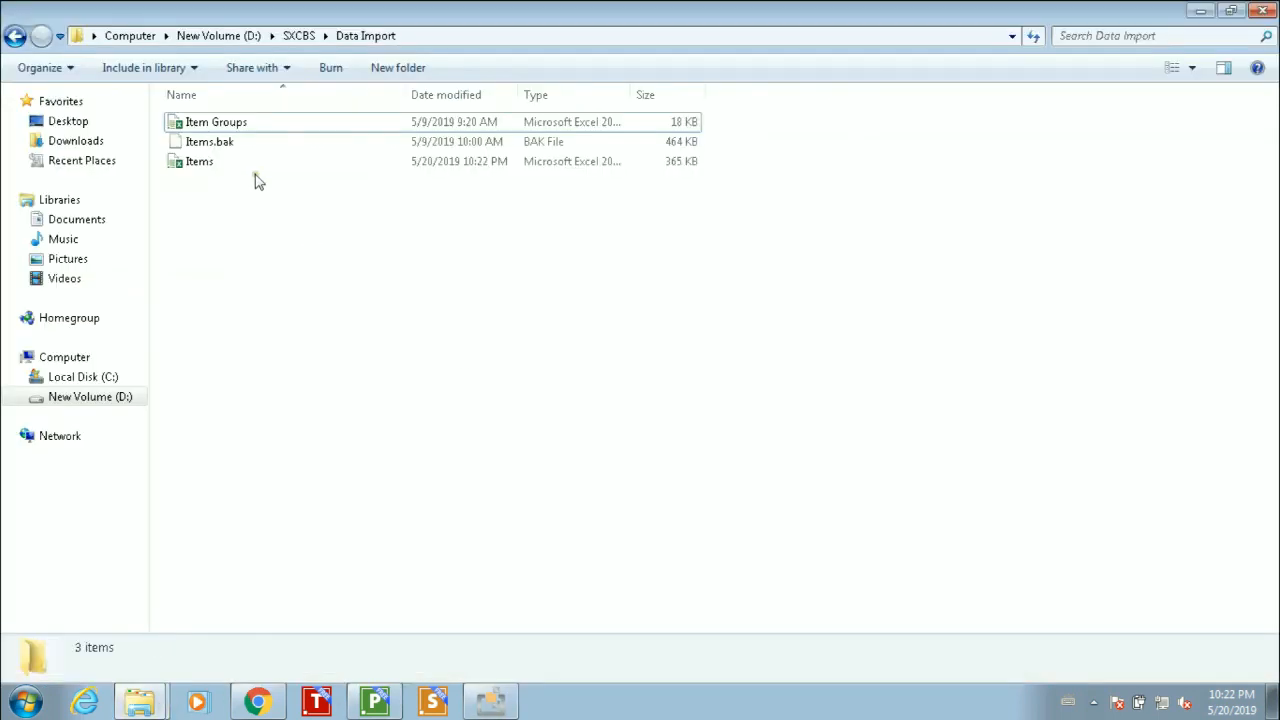
{"action": "left_click", "coordinate": [218, 128]}
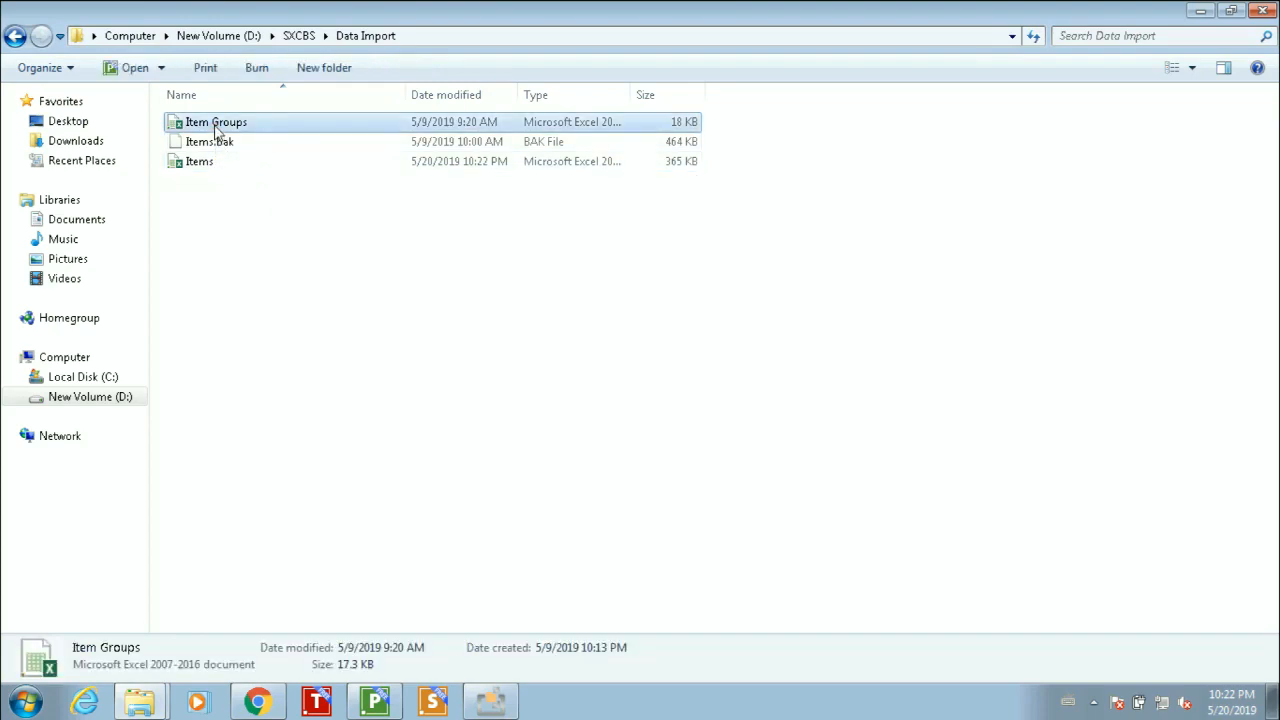
{"action": "double_click", "coordinate": [218, 128]}
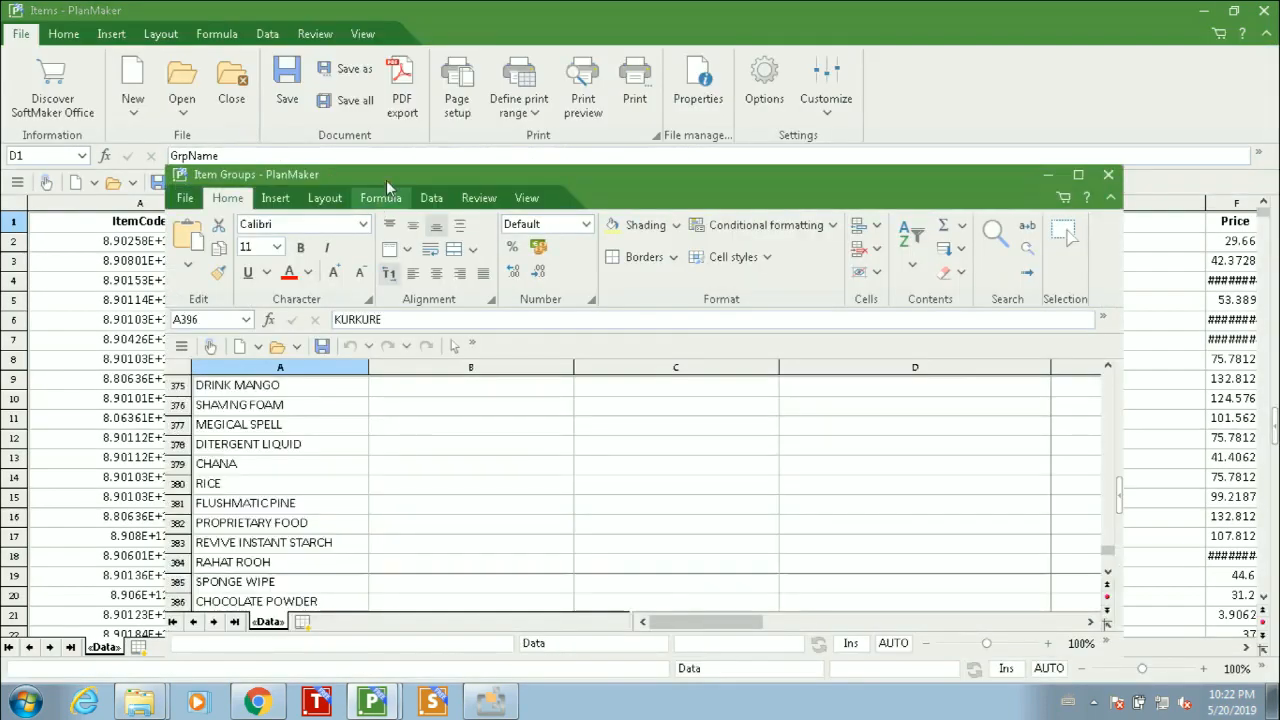
{"action": "double_click", "coordinate": [630, 173]}
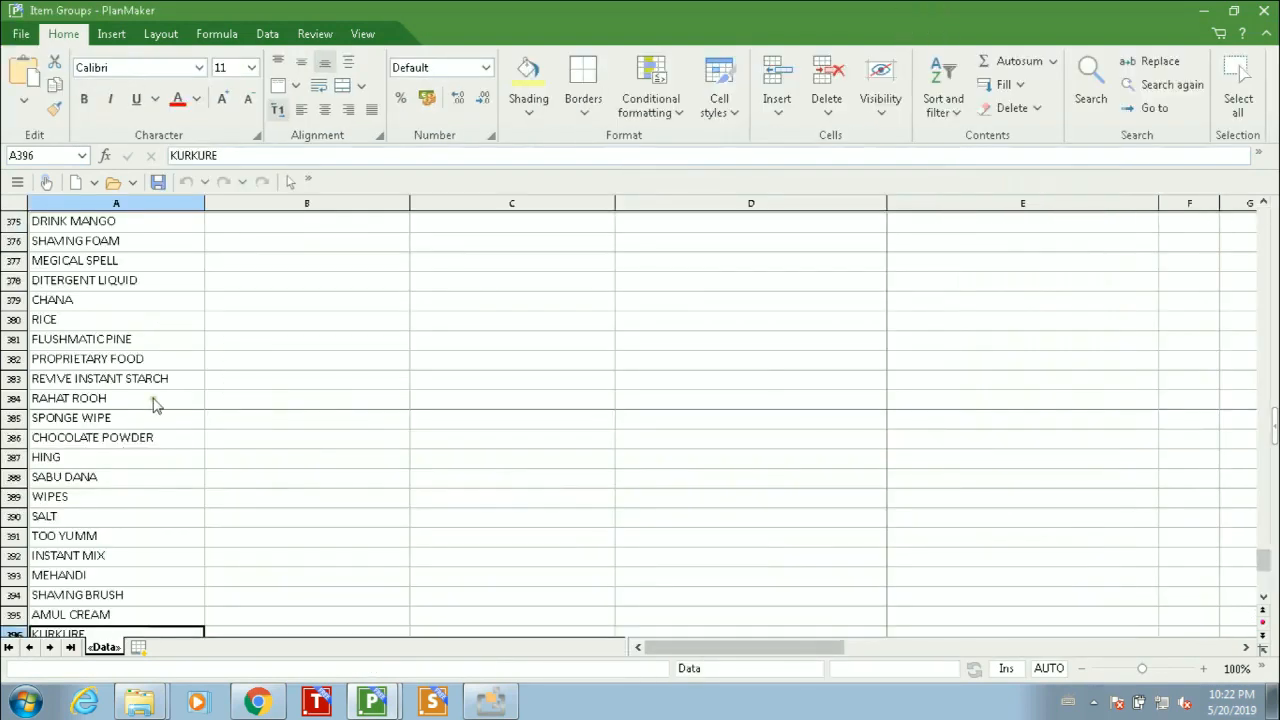
Step: Look back up through the Item Groups list to the GrpName header in A1
{"action": "left_click", "coordinate": [155, 403]}
{"action": "key", "text": "Page_Up"}
{"action": "key", "text": "Page_Up"}
{"action": "key", "text": "Page_Up"}
{"action": "key", "text": "Page_Up"}
{"action": "key", "text": "Page_Up"}
{"action": "key", "text": "Page_Up"}
{"action": "key", "text": "Page_Up"}
{"action": "key", "text": "Page_Up"}
{"action": "key", "text": "Page_Up"}
{"action": "key", "text": "Page_Up"}
{"action": "key", "text": "Page_Up"}
{"action": "key", "text": "Page_Up"}
{"action": "key", "text": "Page_Up"}
{"action": "key", "text": "Page_Up"}
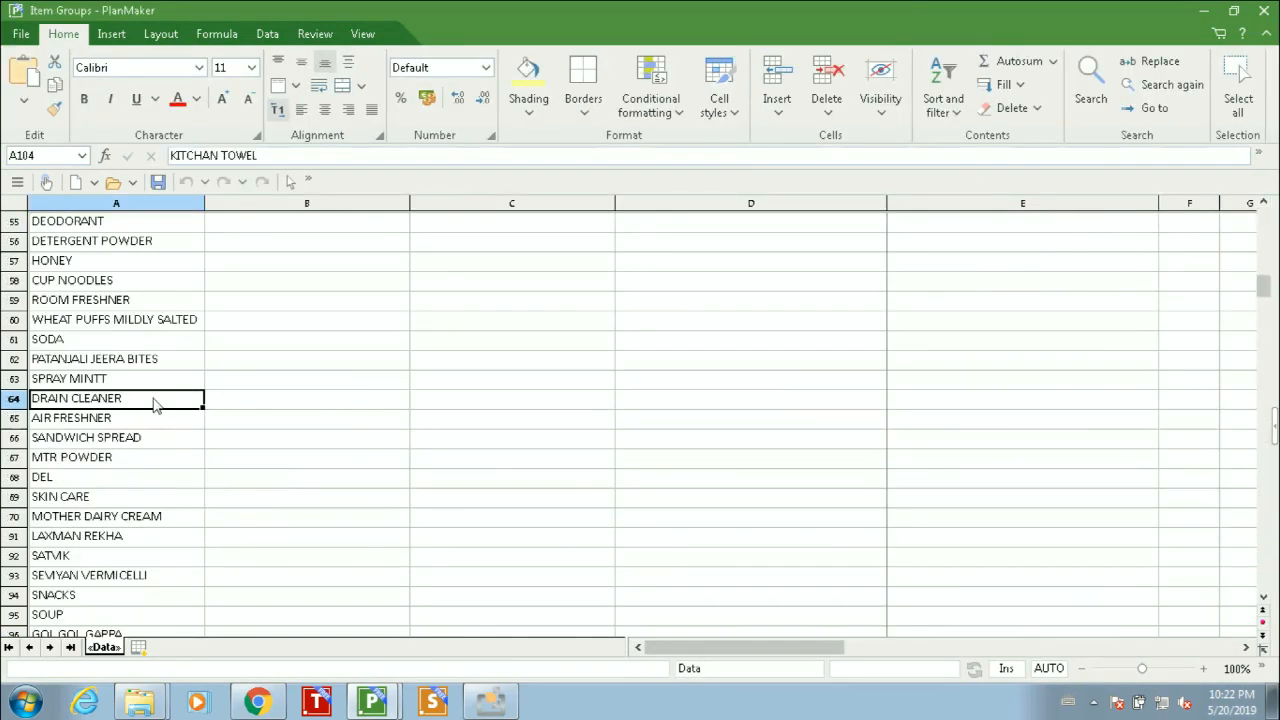
{"action": "key", "text": "ctrl+Home"}
{"action": "key", "text": "Down"}
{"action": "key", "text": "Up"}
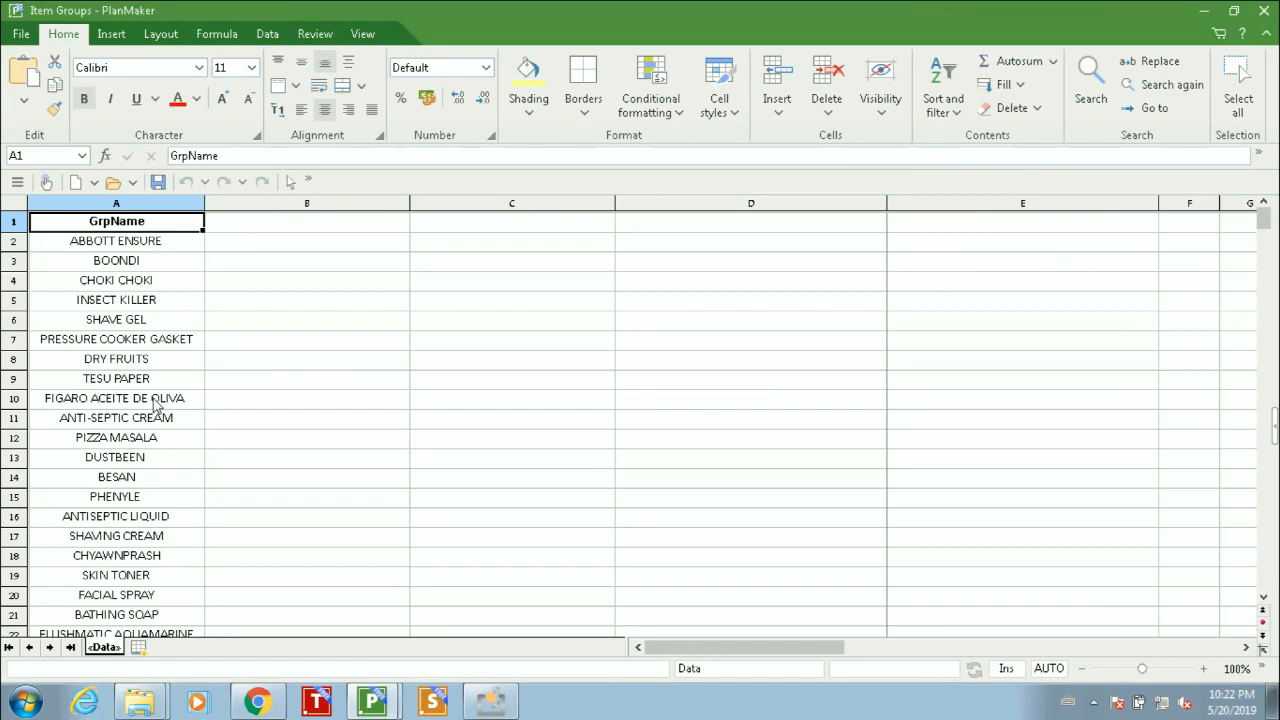
Step: Review the group names in column A from row 2 down to the last entry in row 397
{"action": "key", "text": "Down"}
{"action": "key", "text": "Down"}
{"action": "key", "text": "Down"}
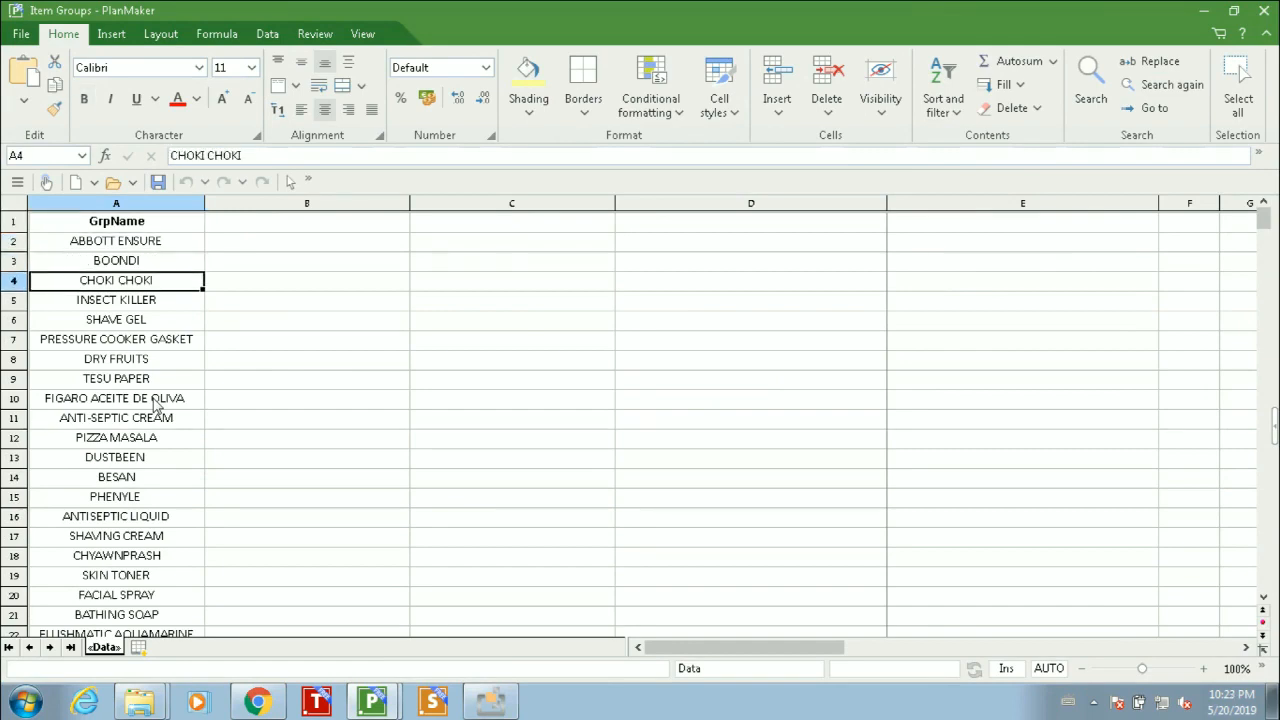
{"action": "key", "text": "Page_Down"}
{"action": "key", "text": "Page_Down"}
{"action": "key", "text": "Page_Down"}
{"action": "key", "text": "Page_Down"}
{"action": "key", "text": "Page_Down"}
{"action": "key", "text": "Page_Down"}
{"action": "key", "text": "Page_Down"}
{"action": "key", "text": "Page_Down"}
{"action": "key", "text": "Page_Down"}
{"action": "key", "text": "Page_Down"}
{"action": "key", "text": "Page_Down"}
{"action": "key", "text": "Page_Down"}
{"action": "key", "text": "Page_Down"}
{"action": "key", "text": "Page_Down"}
{"action": "key", "text": "Page_Down"}
{"action": "key", "text": "Page_Down"}
{"action": "key", "text": "Page_Down"}
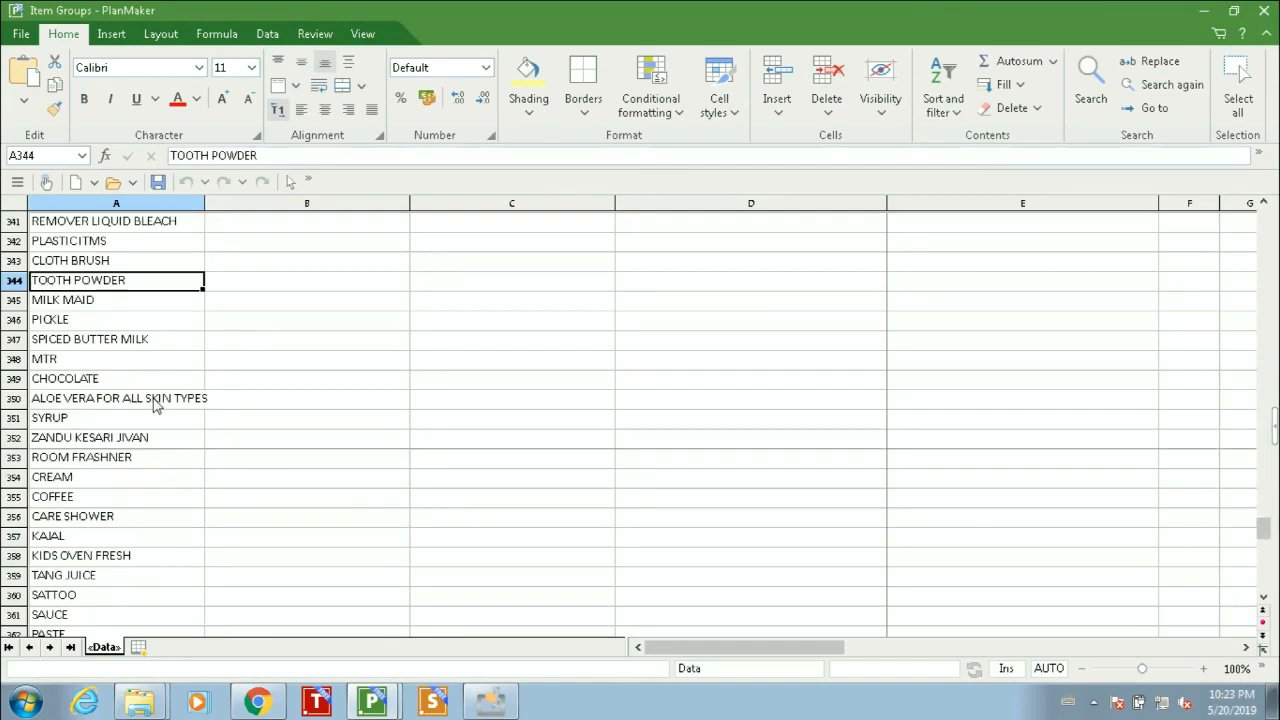
{"action": "key", "text": "Page_Down"}
{"action": "key", "text": "Page_Down"}
{"action": "key", "text": "Down"}
{"action": "key", "text": "Down"}
{"action": "key", "text": "Down"}
{"action": "key", "text": "Down"}
{"action": "key", "text": "Down"}
{"action": "key", "text": "Down"}
{"action": "key", "text": "Down"}
{"action": "key", "text": "Down"}
{"action": "key", "text": "Down"}
{"action": "key", "text": "Down"}
{"action": "key", "text": "Down"}
{"action": "key", "text": "Down"}
{"action": "key", "text": "Down"}
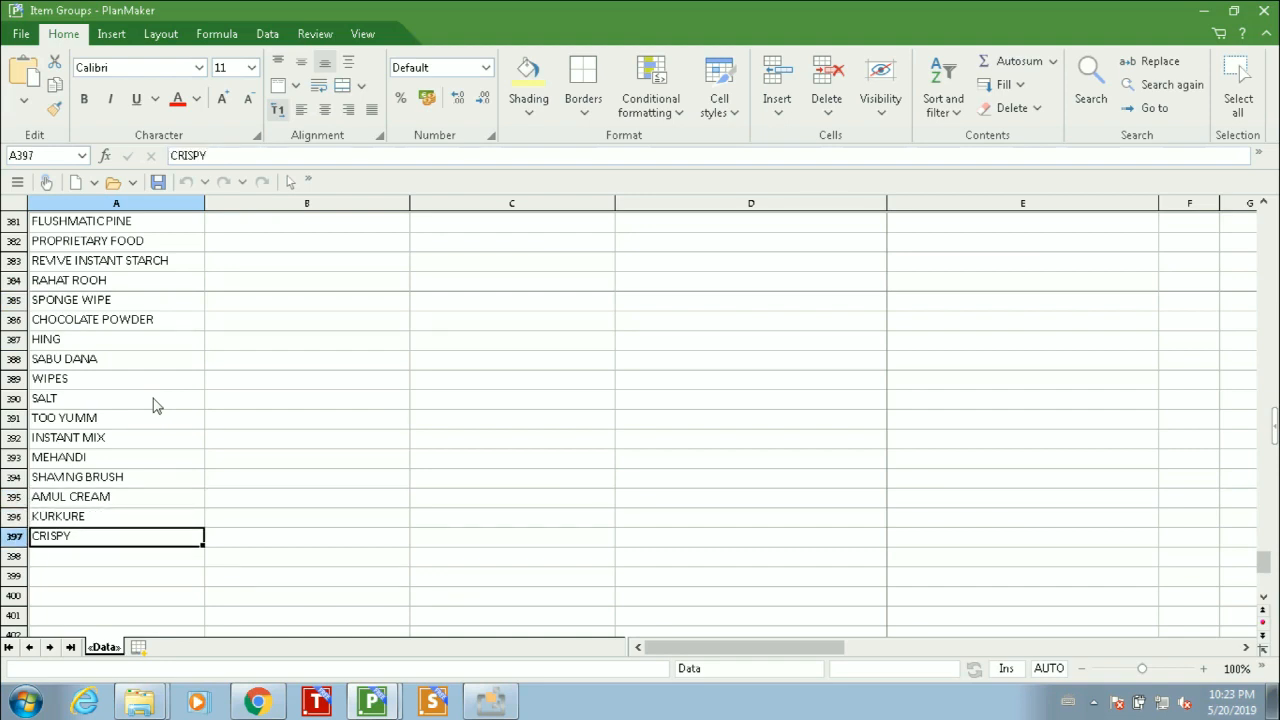
Step: Return to the GrpName header and review the first group names down to row 16
{"action": "key", "text": "ctrl+Home"}
{"action": "key", "text": "Down"}
{"action": "key", "text": "Down"}
{"action": "key", "text": "Down"}
{"action": "key", "text": "Down"}
{"action": "key", "text": "Down"}
{"action": "key", "text": "Down"}
{"action": "key", "text": "Down"}
{"action": "key", "text": "Down"}
{"action": "key", "text": "Down"}
{"action": "key", "text": "Down"}
{"action": "key", "text": "Down"}
{"action": "key", "text": "Down"}
{"action": "key", "text": "Down"}
{"action": "key", "text": "Down"}
{"action": "key", "text": "Down"}
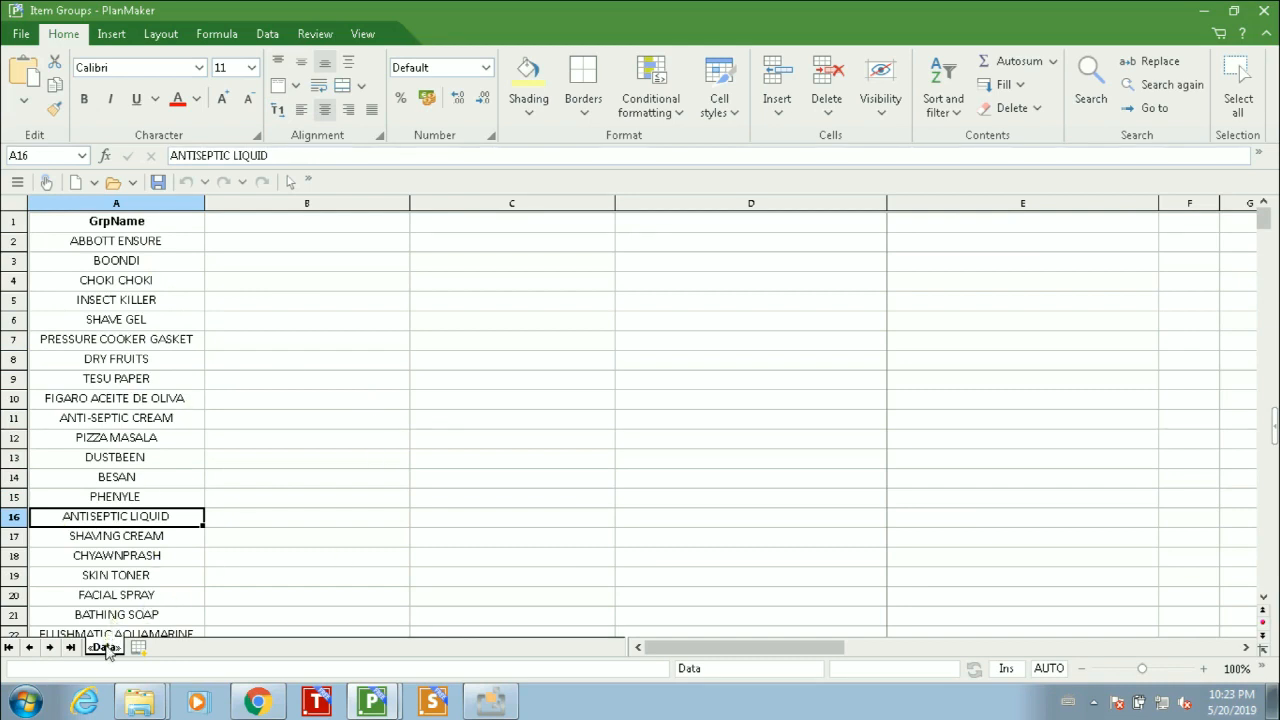
Step: Close the Items and Item Groups workbooks and minimize the Data Import folder to return to sXc Business Suite
{"action": "left_click", "coordinate": [376, 704]}
{"action": "left_click", "coordinate": [352, 628]}
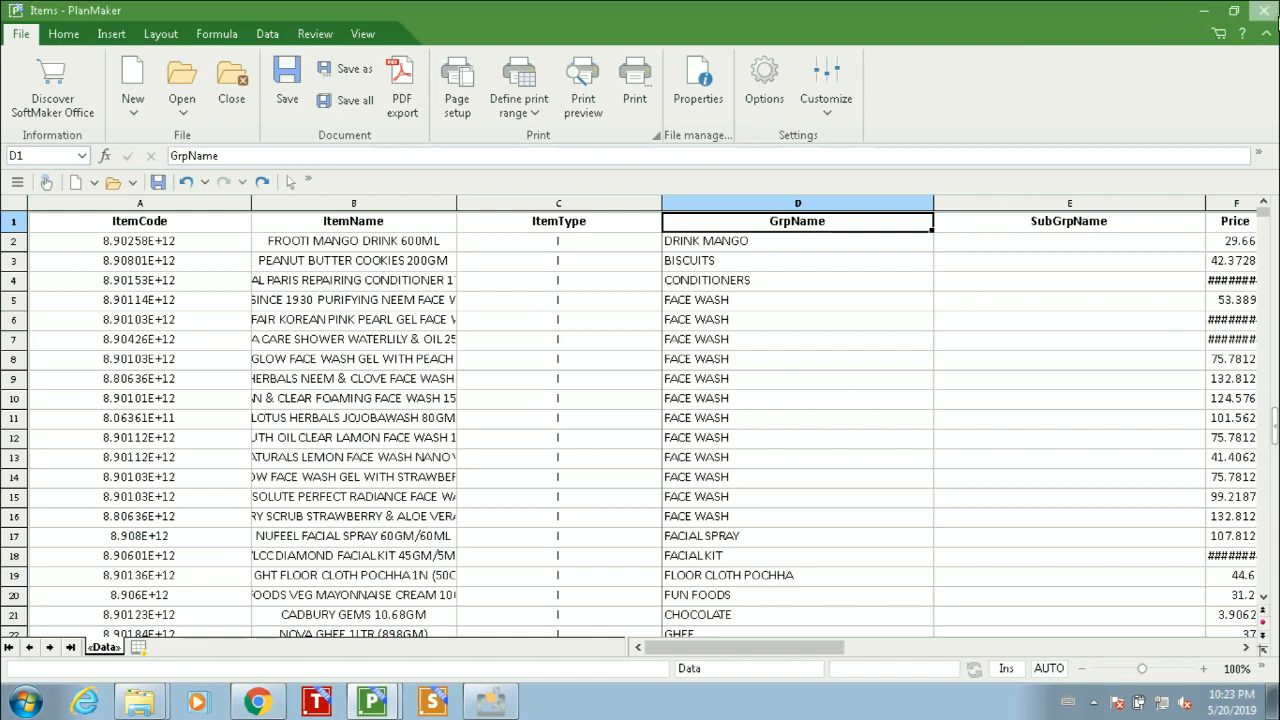
{"action": "left_click", "coordinate": [1263, 10]}
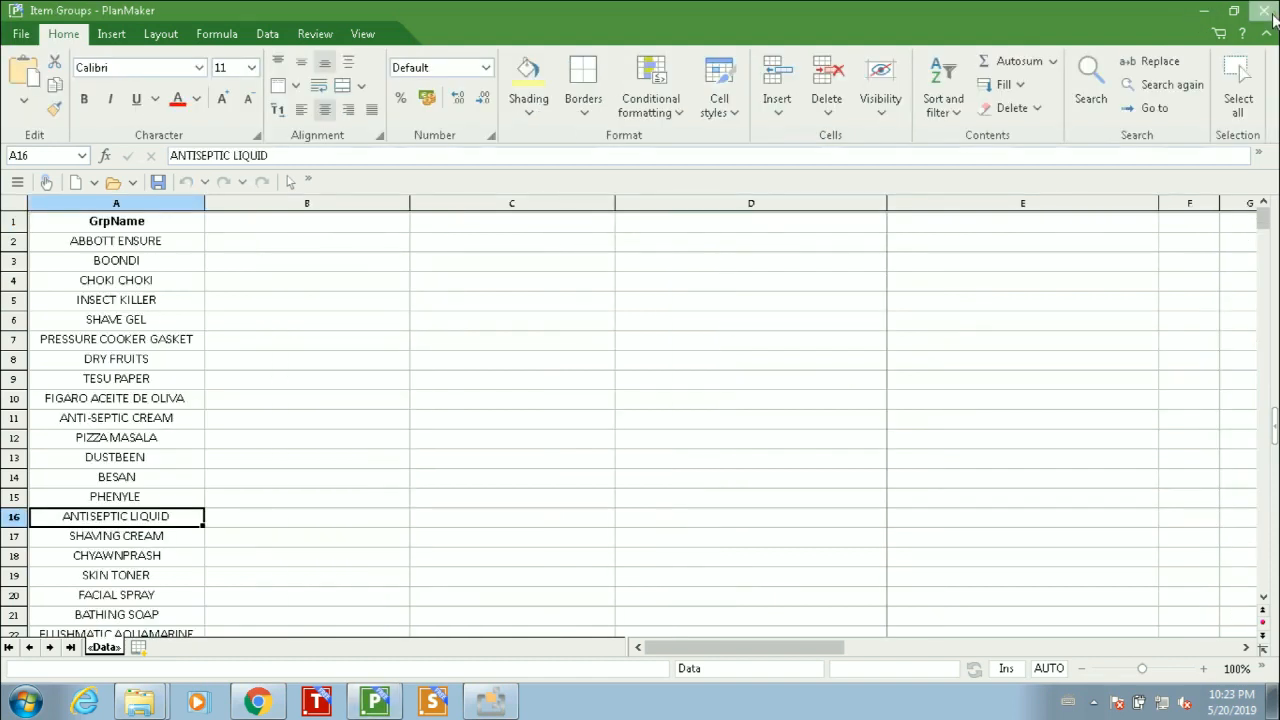
{"action": "left_click", "coordinate": [1266, 12]}
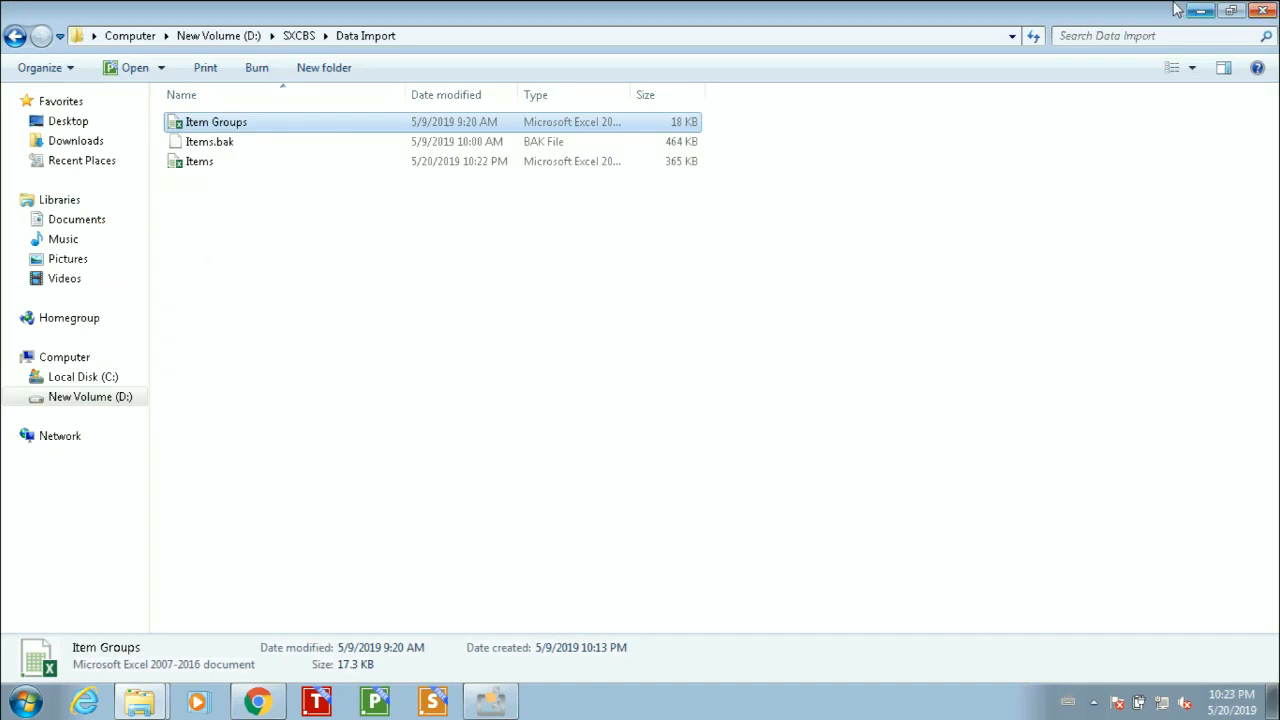
{"action": "left_click", "coordinate": [1205, 12]}
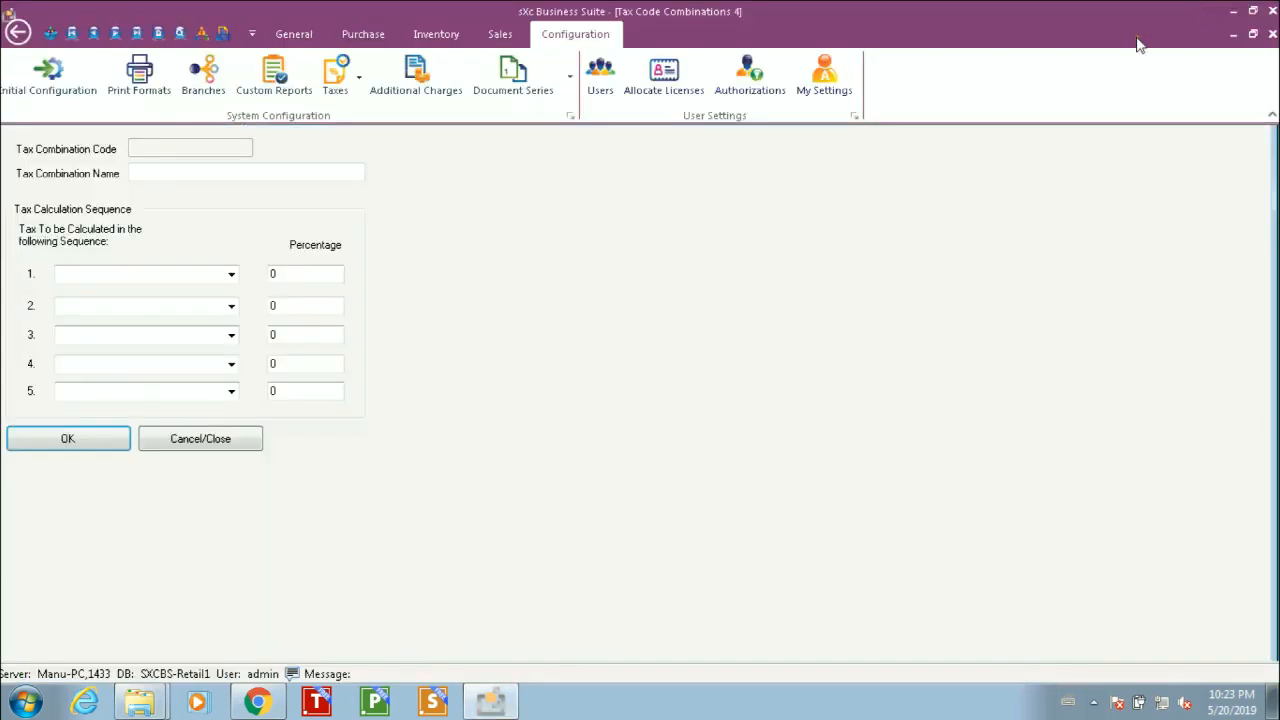
Step: Close the Tax Code Combinations form and open the Data Import utility
{"action": "left_click", "coordinate": [1271, 34]}
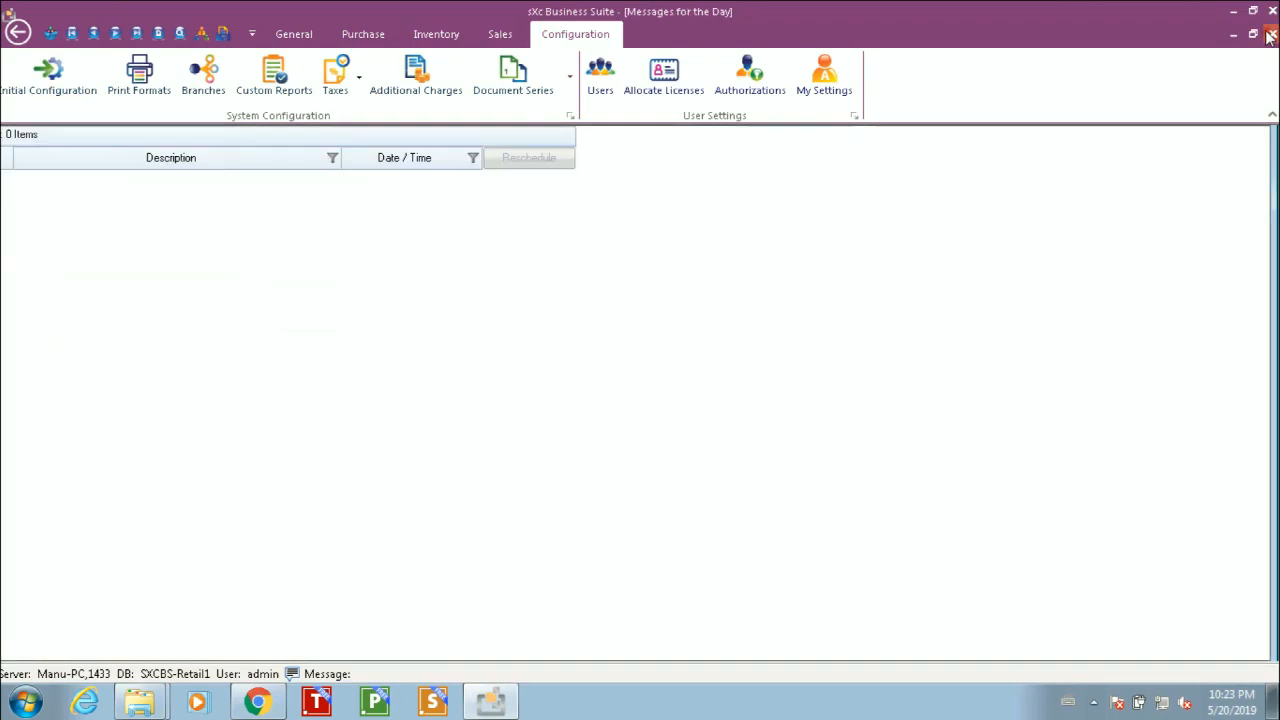
{"action": "left_click", "coordinate": [272, 36]}
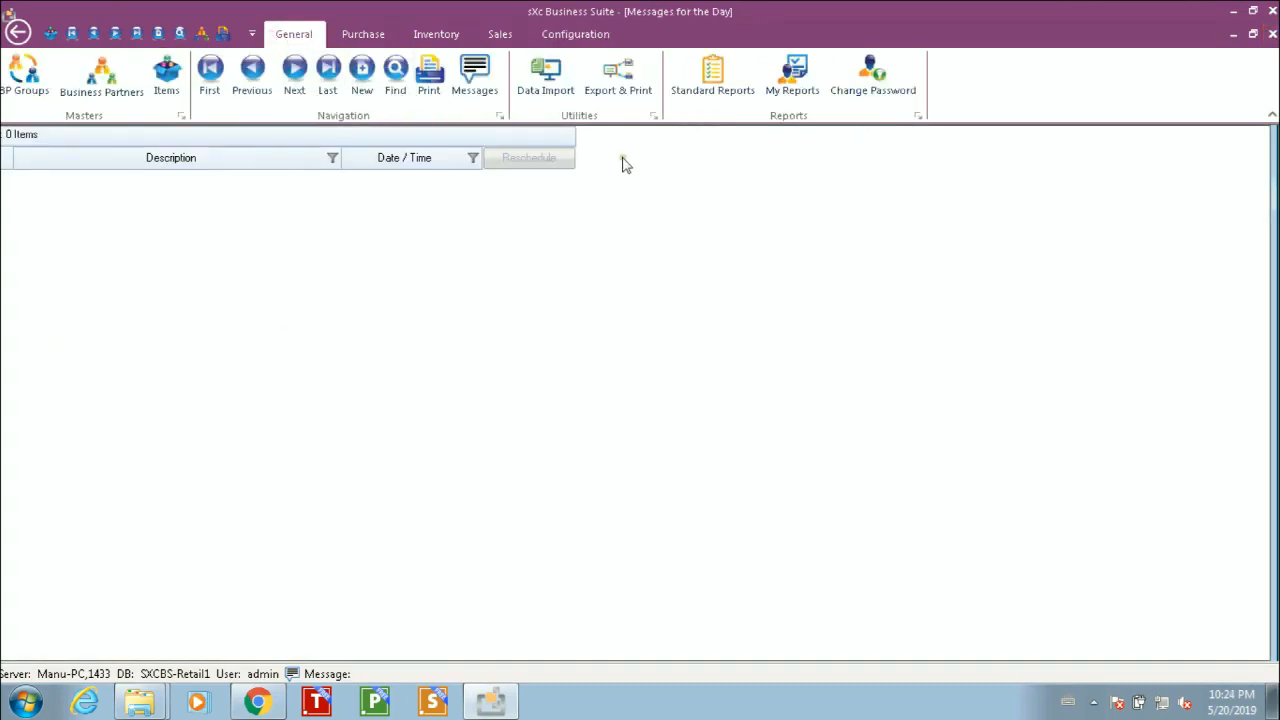
{"action": "left_click", "coordinate": [548, 78]}
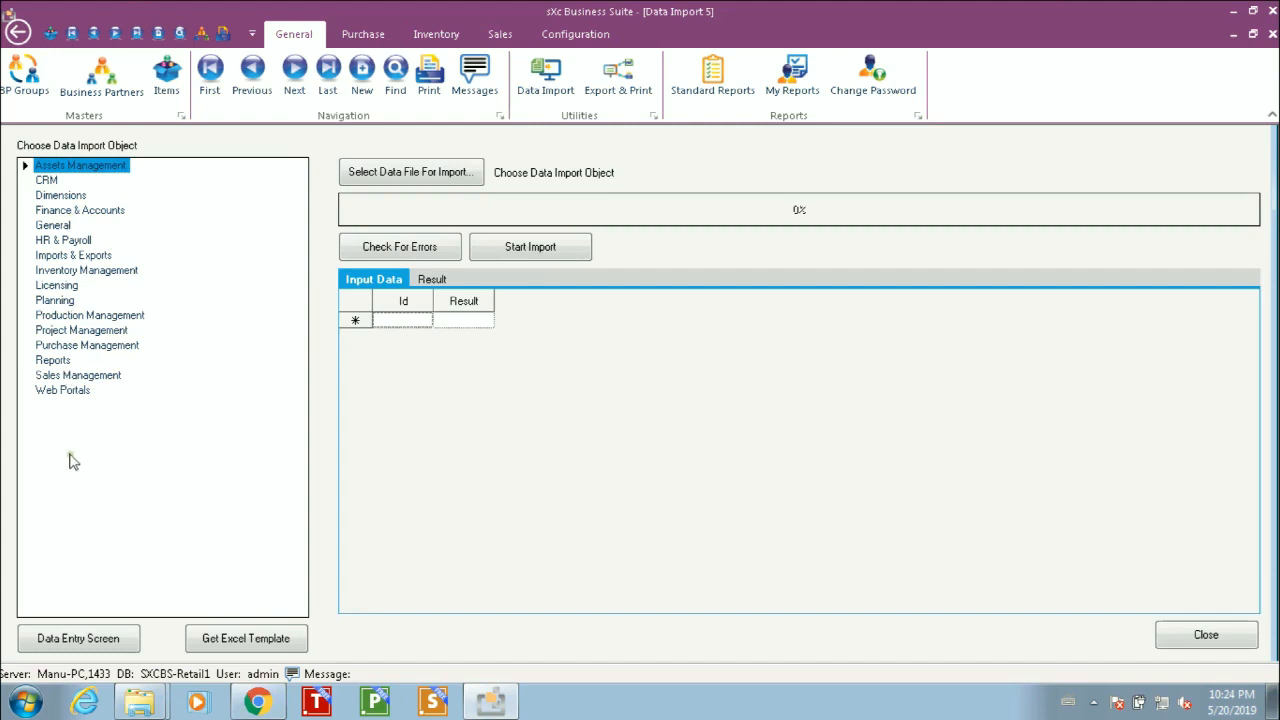
Step: Choose Item Groups under General as the import object and load the Item Groups workbook as its data file
{"action": "left_click", "coordinate": [50, 226]}
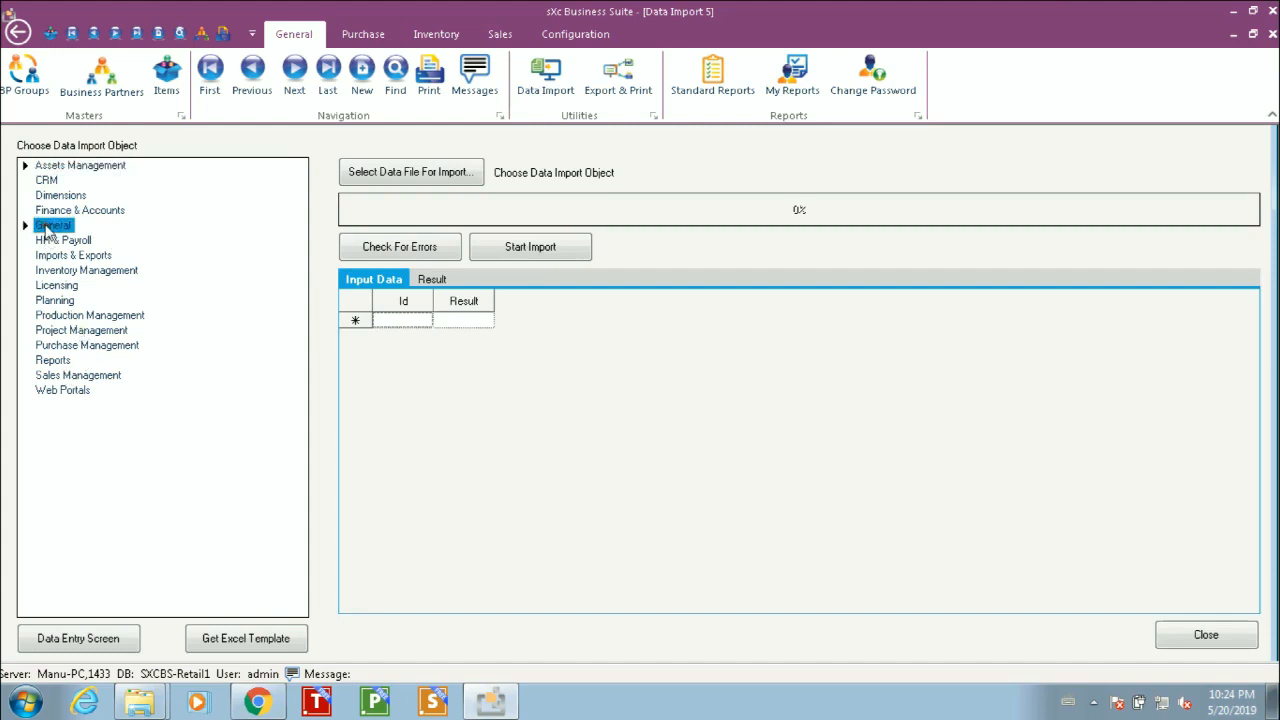
{"action": "left_click", "coordinate": [26, 226]}
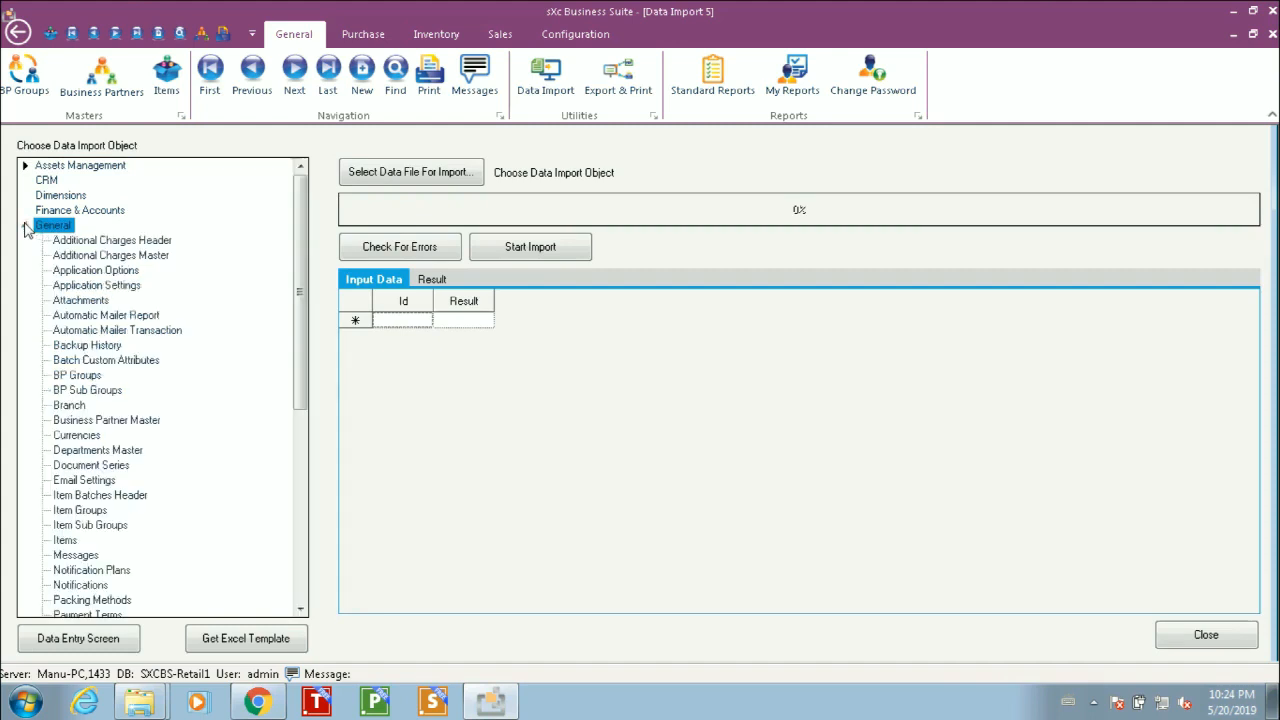
{"action": "left_click", "coordinate": [80, 512]}
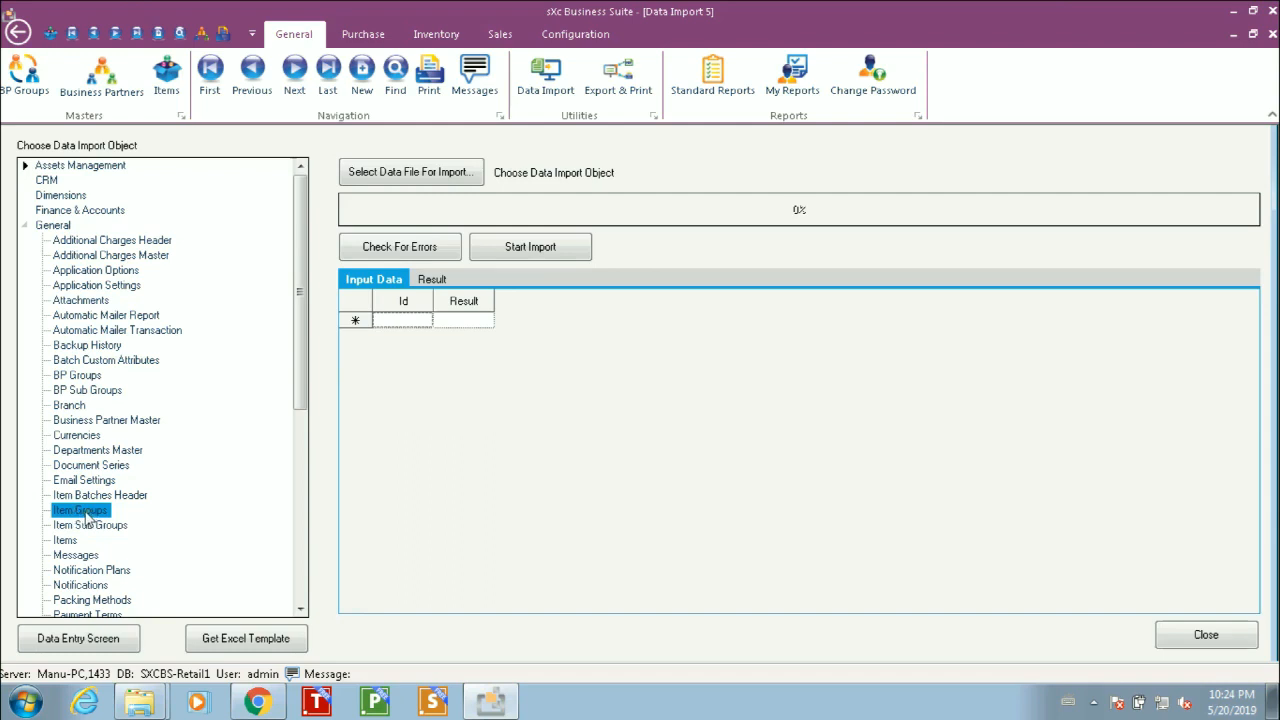
{"action": "left_click", "coordinate": [420, 174]}
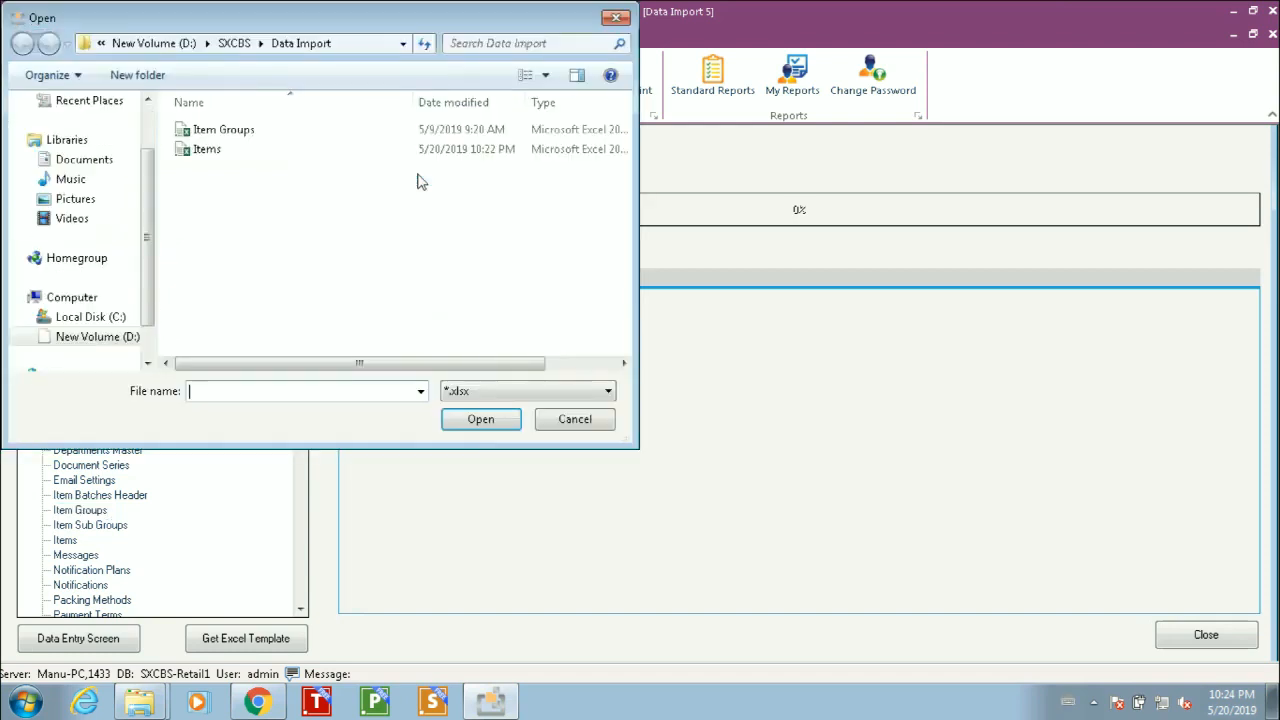
{"action": "left_click", "coordinate": [210, 132]}
{"action": "left_click", "coordinate": [480, 419]}
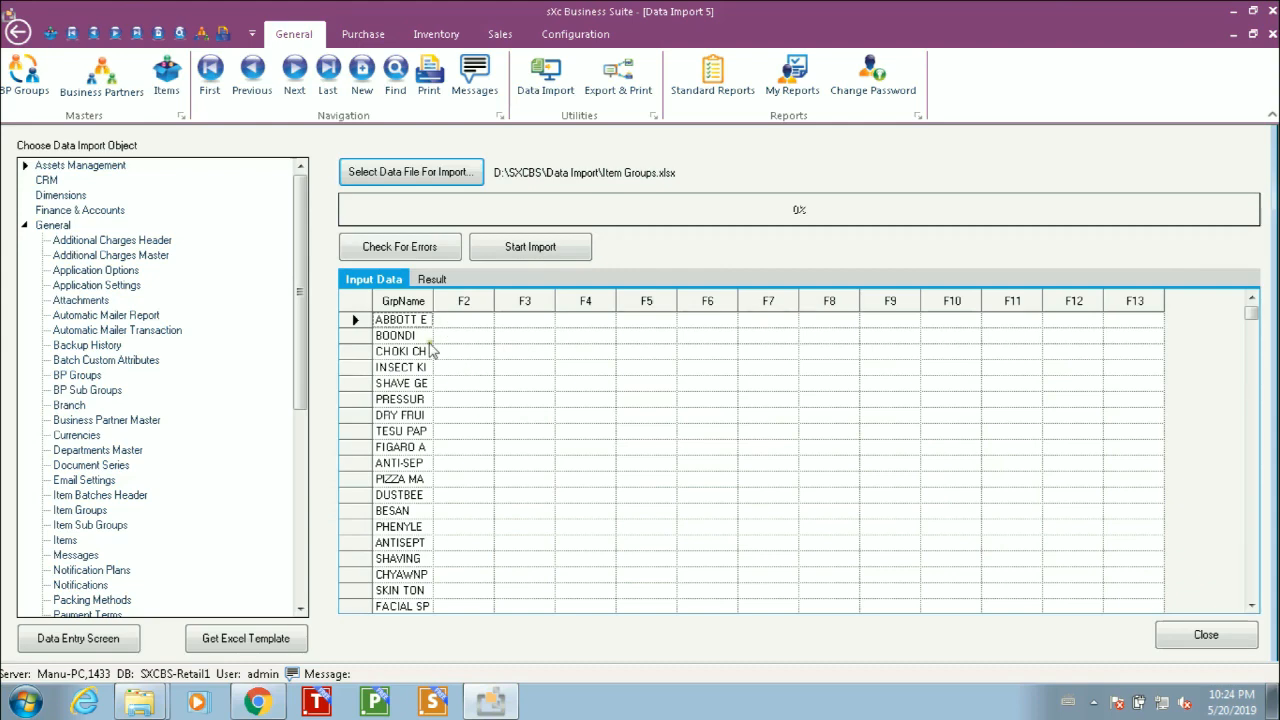
Step: Look through the loaded GrpName input data and return to the first row
{"action": "left_click", "coordinate": [1250, 528]}
{"action": "left_click", "coordinate": [1250, 528]}
{"action": "left_click", "coordinate": [1250, 528]}
{"action": "left_click", "coordinate": [1250, 528]}
{"action": "left_click", "coordinate": [1250, 528]}
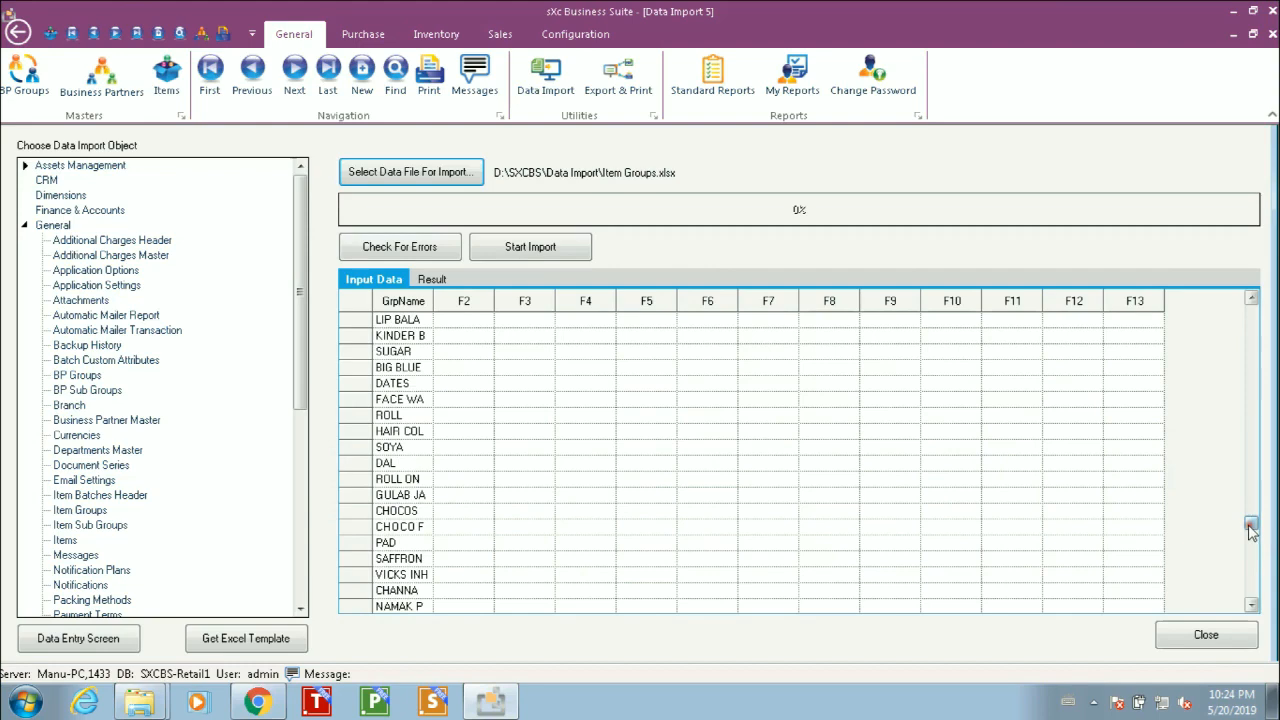
{"action": "left_click_drag", "start_coordinate": [1250, 624], "coordinate": [1252, 277]}
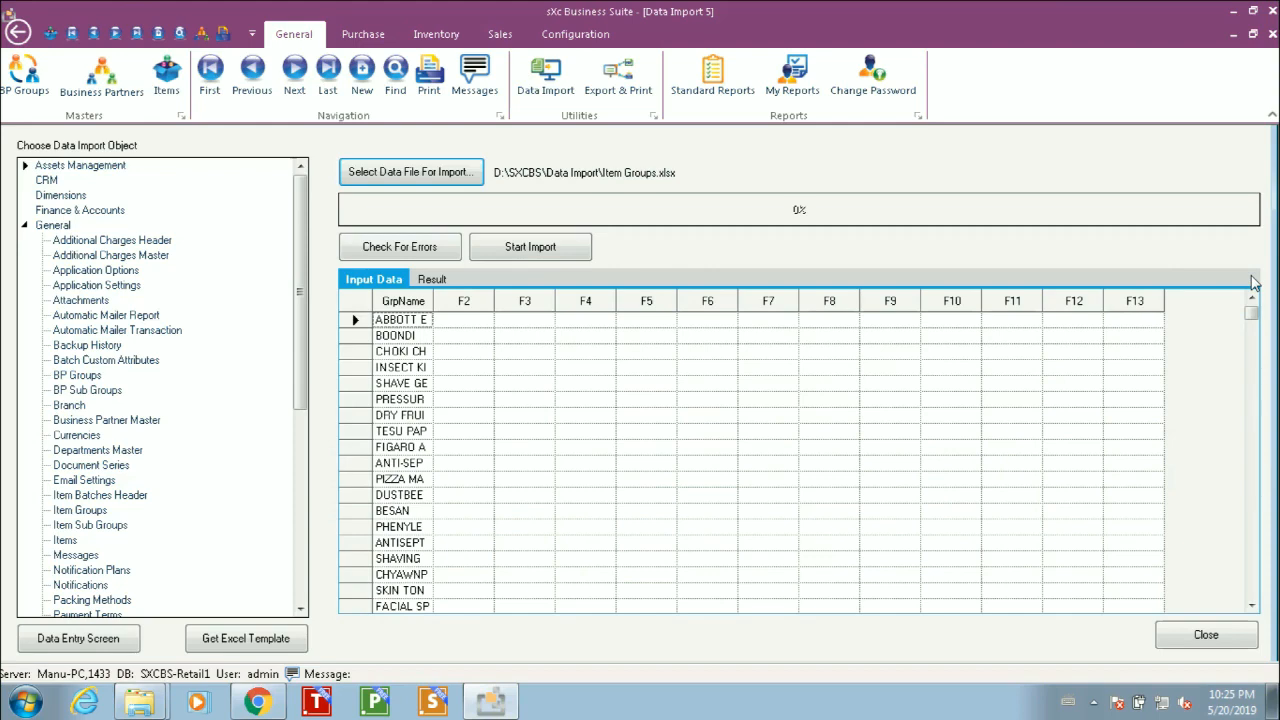
Step: Switch to Chrome and open the SXC Business Suite product page on the SunWheel website
{"action": "left_click", "coordinate": [274, 707]}
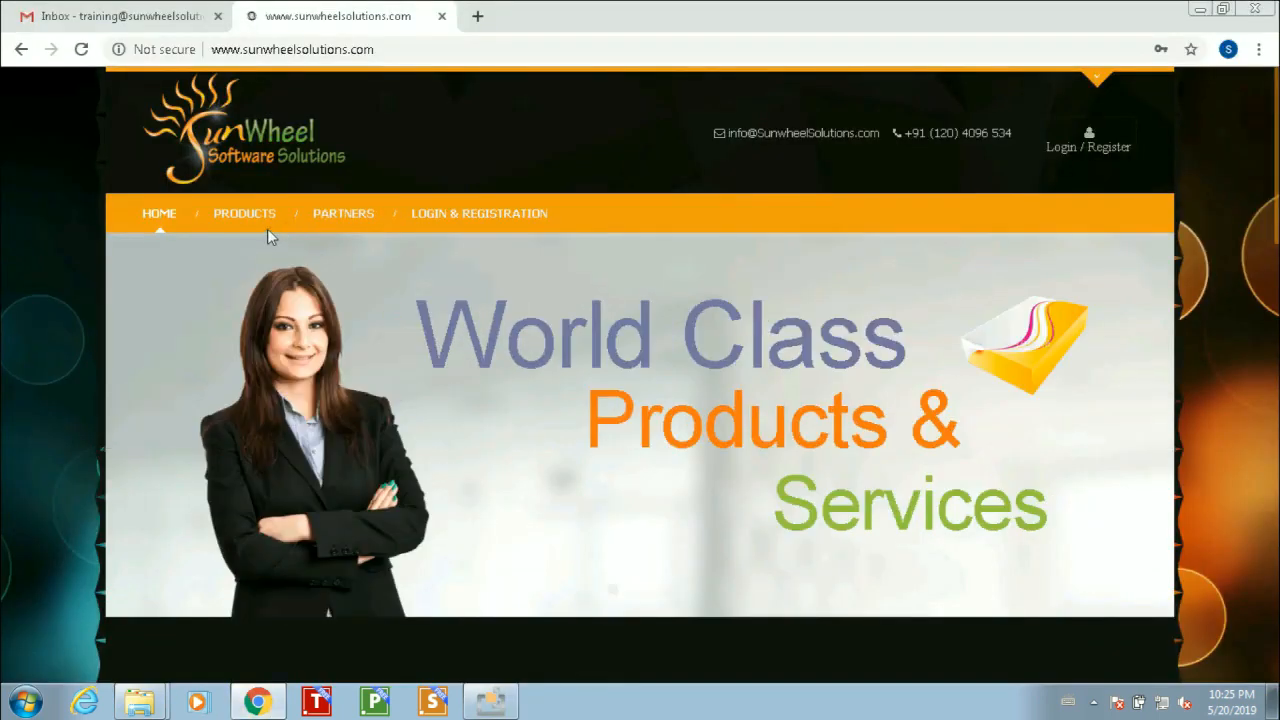
{"action": "mouse_move", "coordinate": [262, 216]}
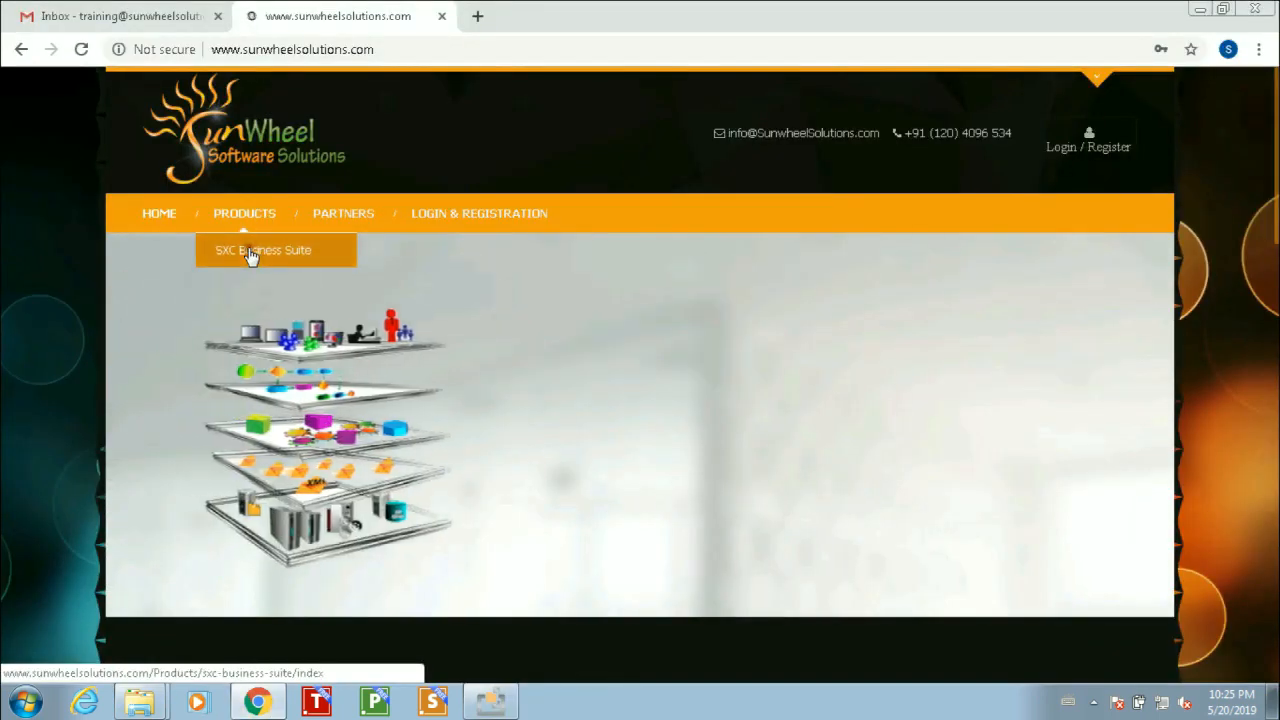
{"action": "left_click", "coordinate": [250, 254]}
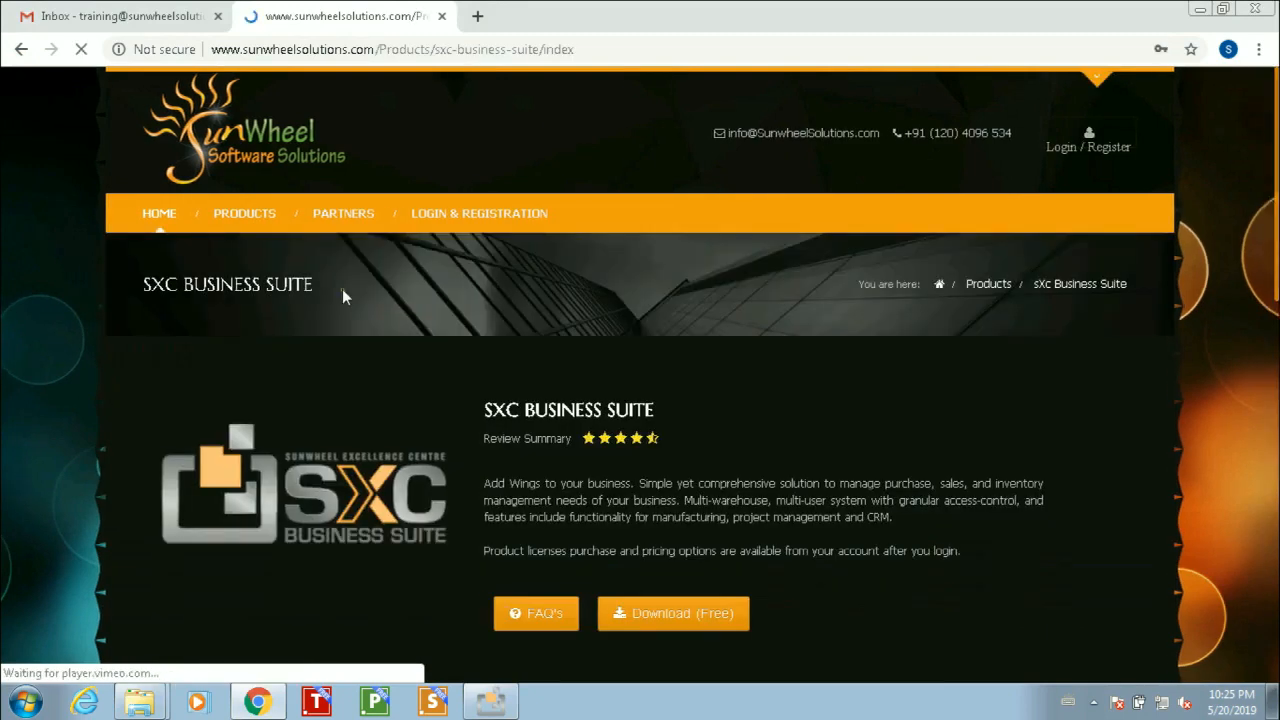
Step: Open the sXc Business Suite downloads page and expand the Additional Useful Links & Files section
{"action": "left_click", "coordinate": [624, 613]}
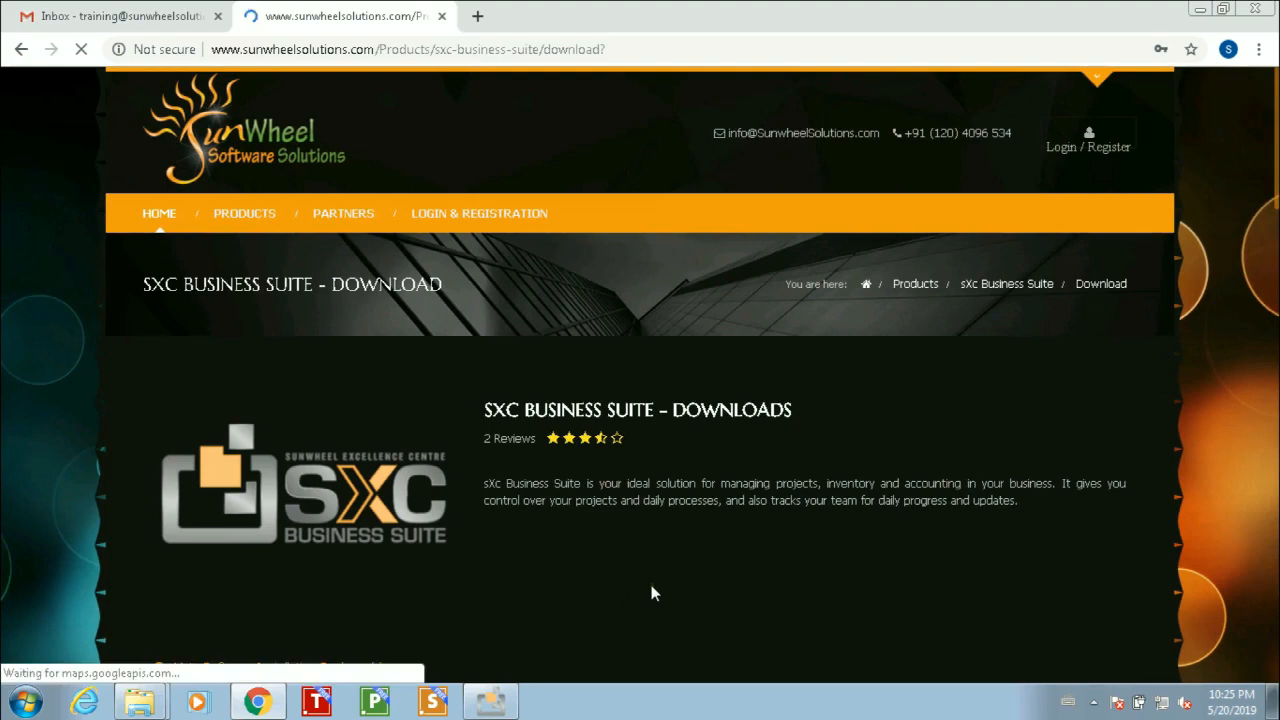
{"action": "scroll", "coordinate": [651, 585], "scroll_direction": "down", "scroll_amount": 8}
{"action": "scroll", "coordinate": [651, 590], "scroll_direction": "down", "scroll_amount": 10}
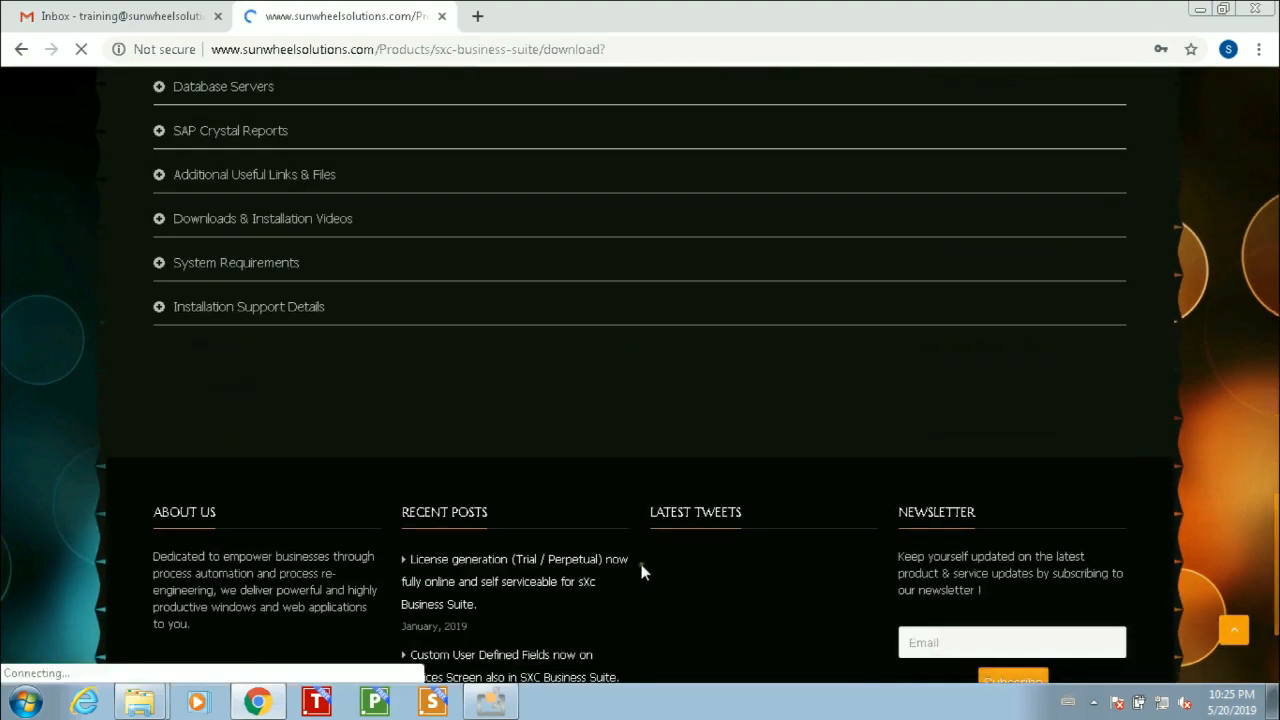
{"action": "left_click", "coordinate": [205, 178]}
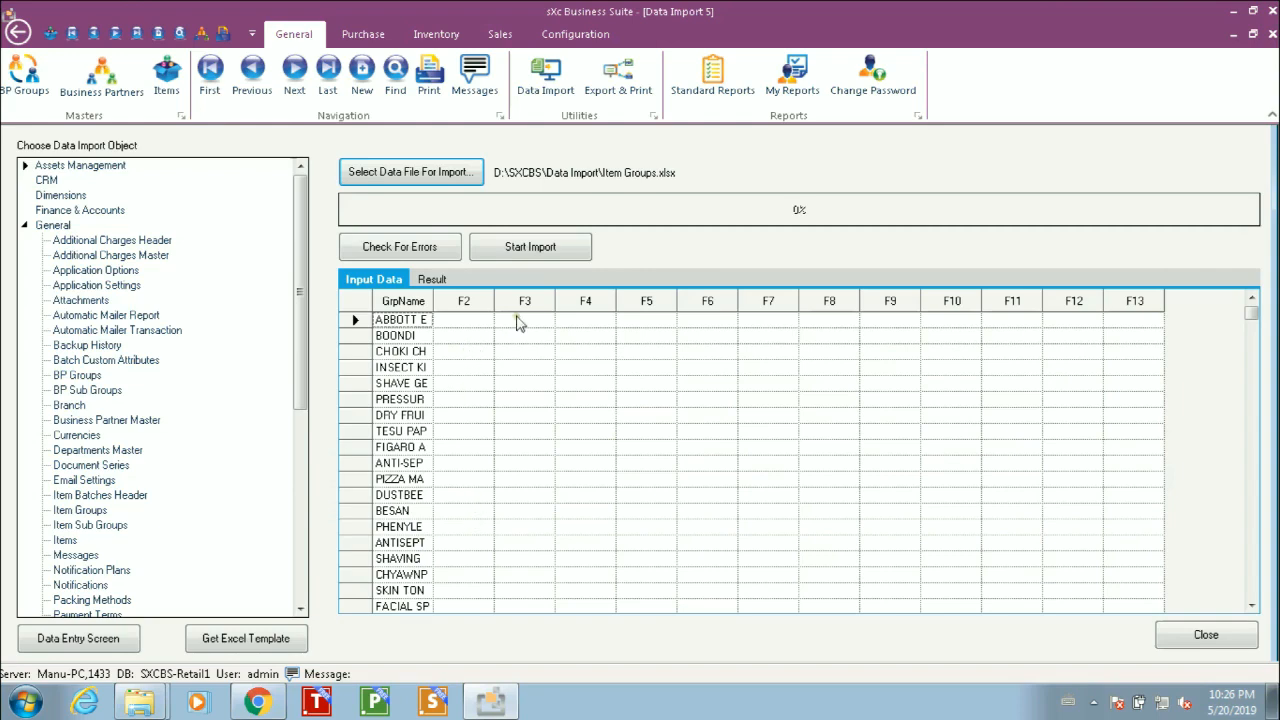
Step: Switch to sXc Business Suite, import the loaded item groups, and look through the import results
{"action": "left_click", "coordinate": [529, 248]}
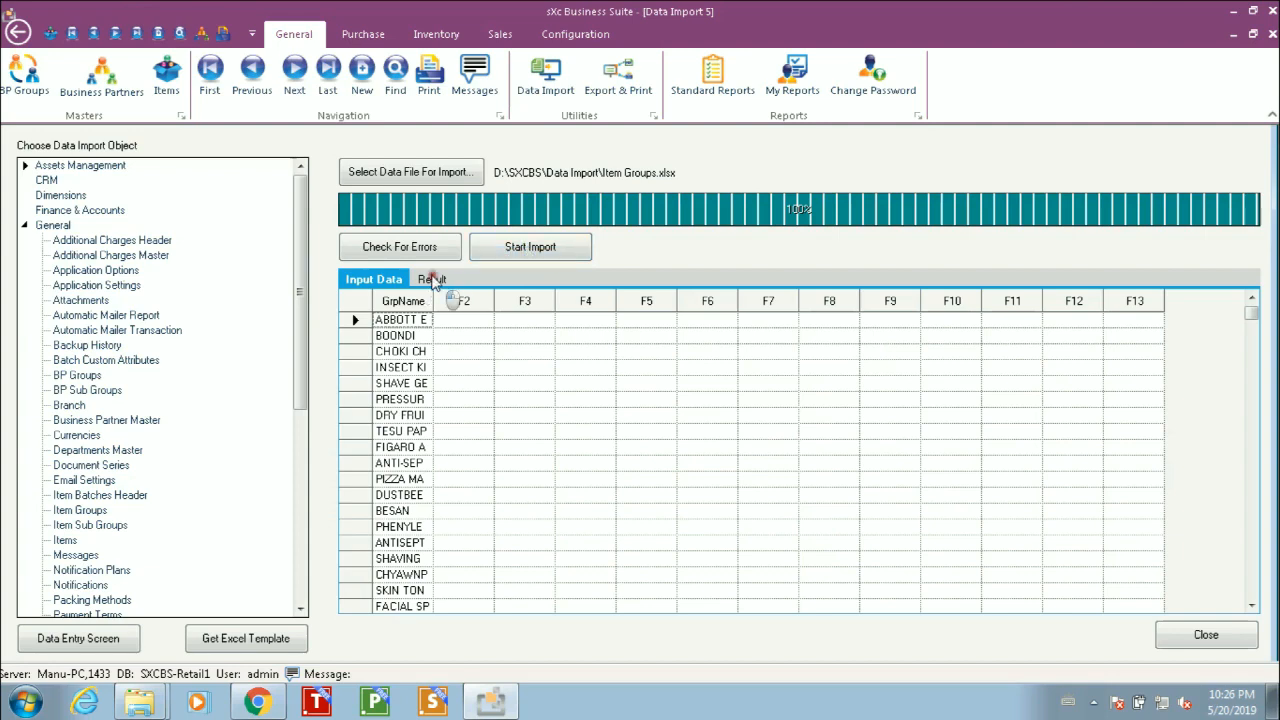
{"action": "left_click", "coordinate": [434, 281]}
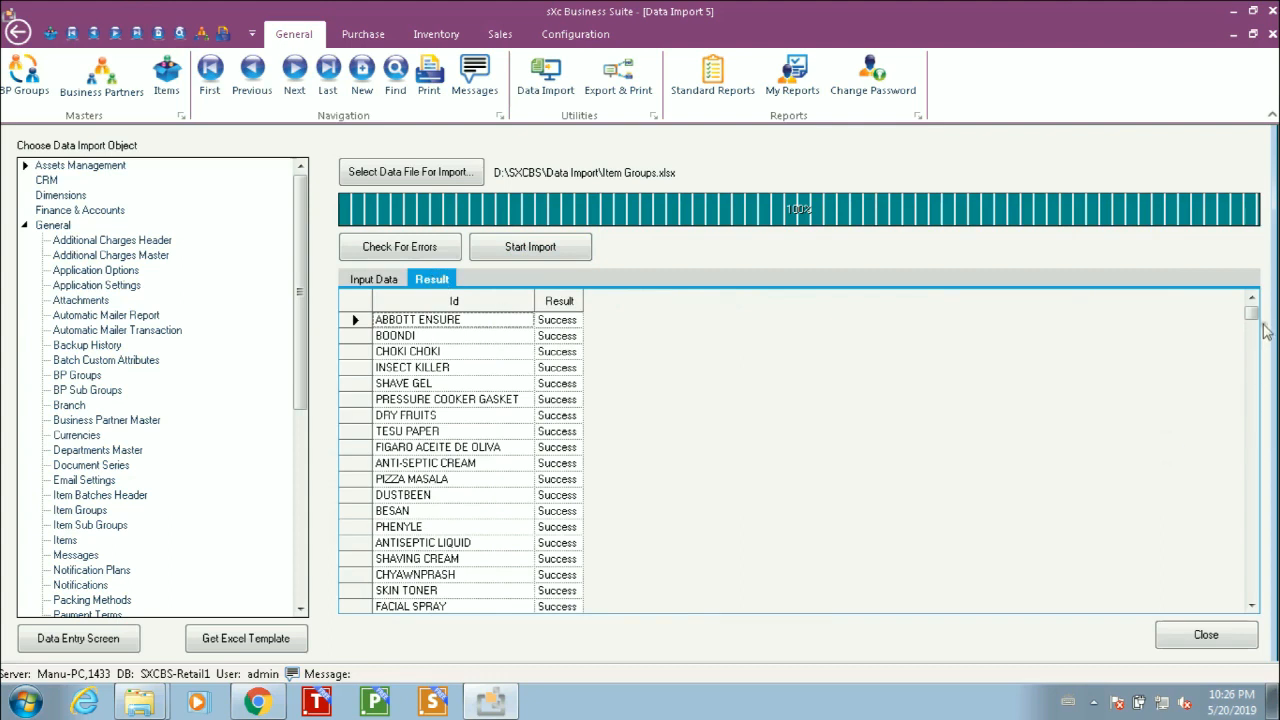
{"action": "left_click_drag", "start_coordinate": [1253, 345], "coordinate": [1250, 595]}
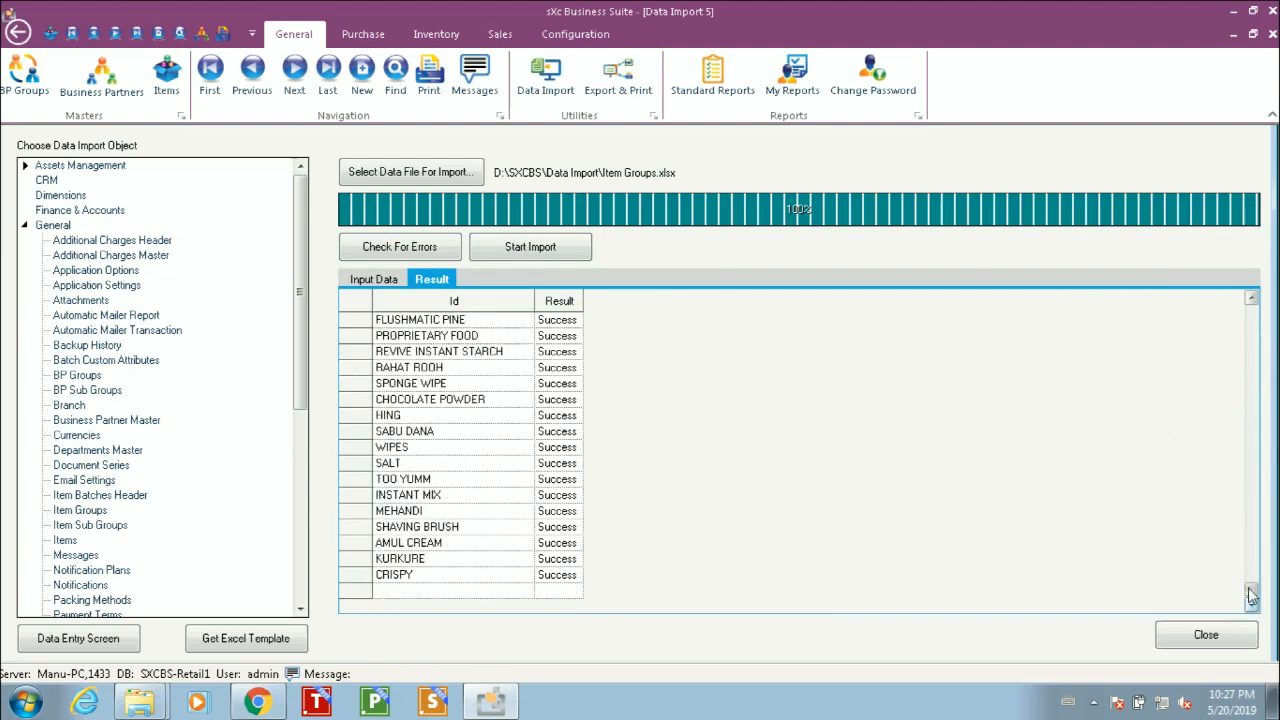
{"action": "left_click", "coordinate": [1248, 492]}
{"action": "left_click_drag", "start_coordinate": [1248, 486], "coordinate": [1268, 291]}
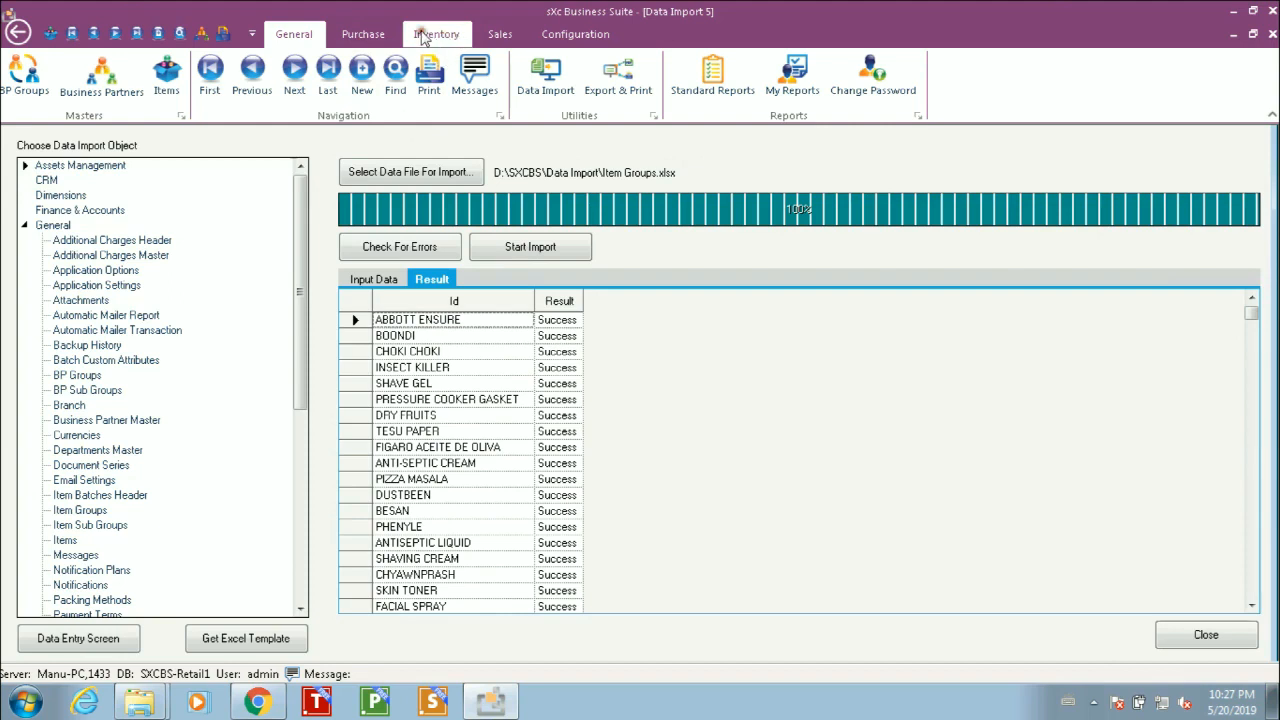
Step: Check the imported groups in the Item Groups master, viewing entries such as ANTISEPTIC LIQUID and FACIAL SPRAY, and close the form
{"action": "left_click", "coordinate": [424, 36]}
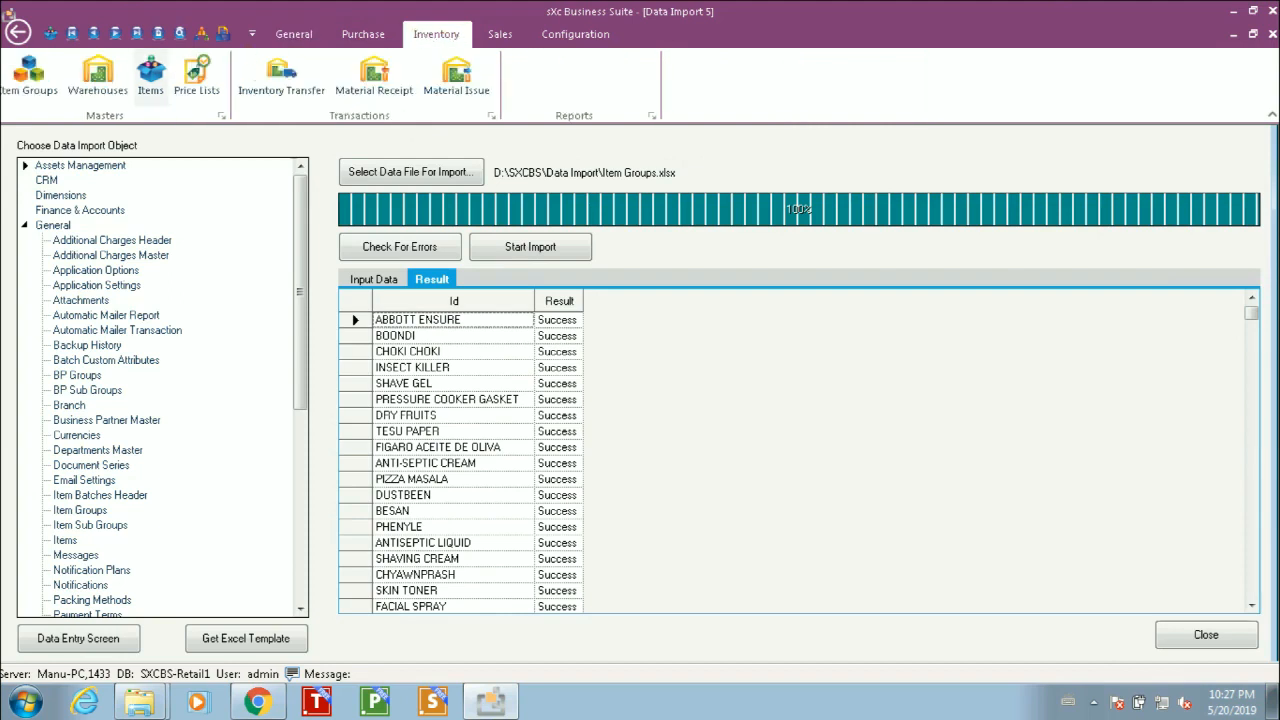
{"action": "left_click", "coordinate": [33, 80]}
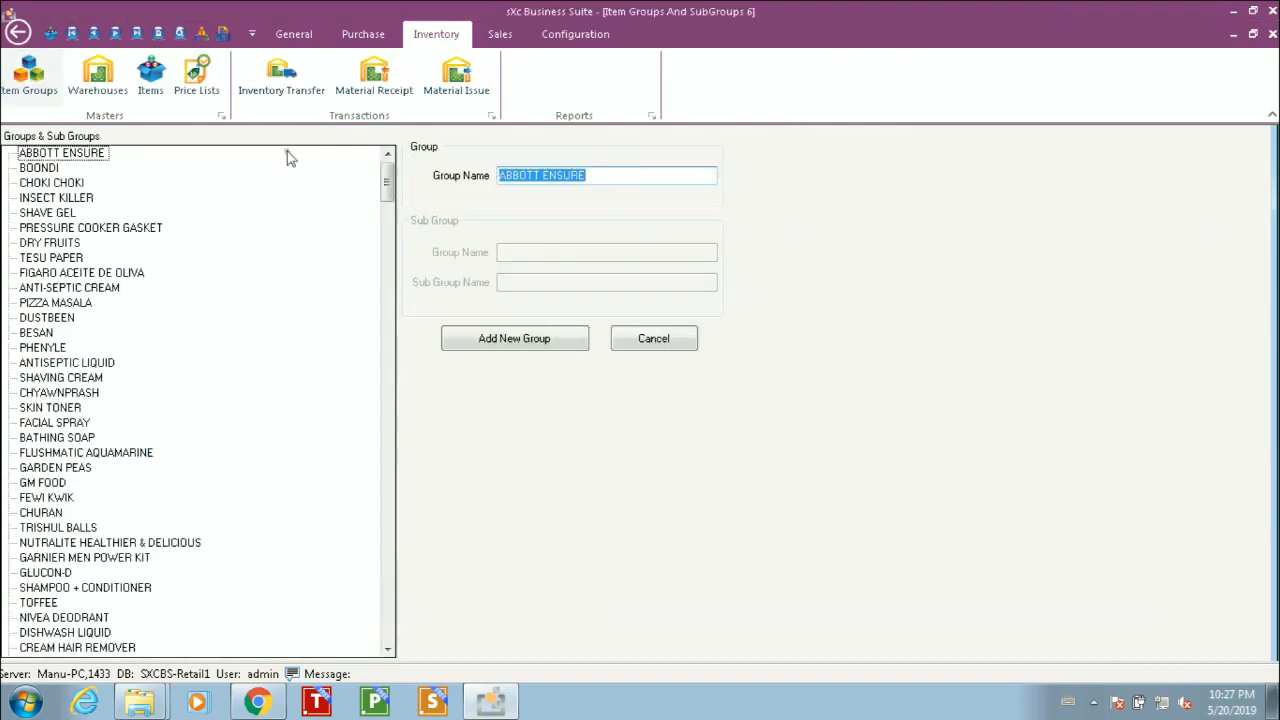
{"action": "mouse_move", "coordinate": [389, 181]}
{"action": "left_mouse_down"}
{"action": "mouse_move", "coordinate": [340, 360]}
{"action": "mouse_move", "coordinate": [363, 606]}
{"action": "mouse_move", "coordinate": [394, 600]}
{"action": "mouse_move", "coordinate": [417, 192]}
{"action": "left_mouse_up"}
{"action": "left_click", "coordinate": [75, 303]}
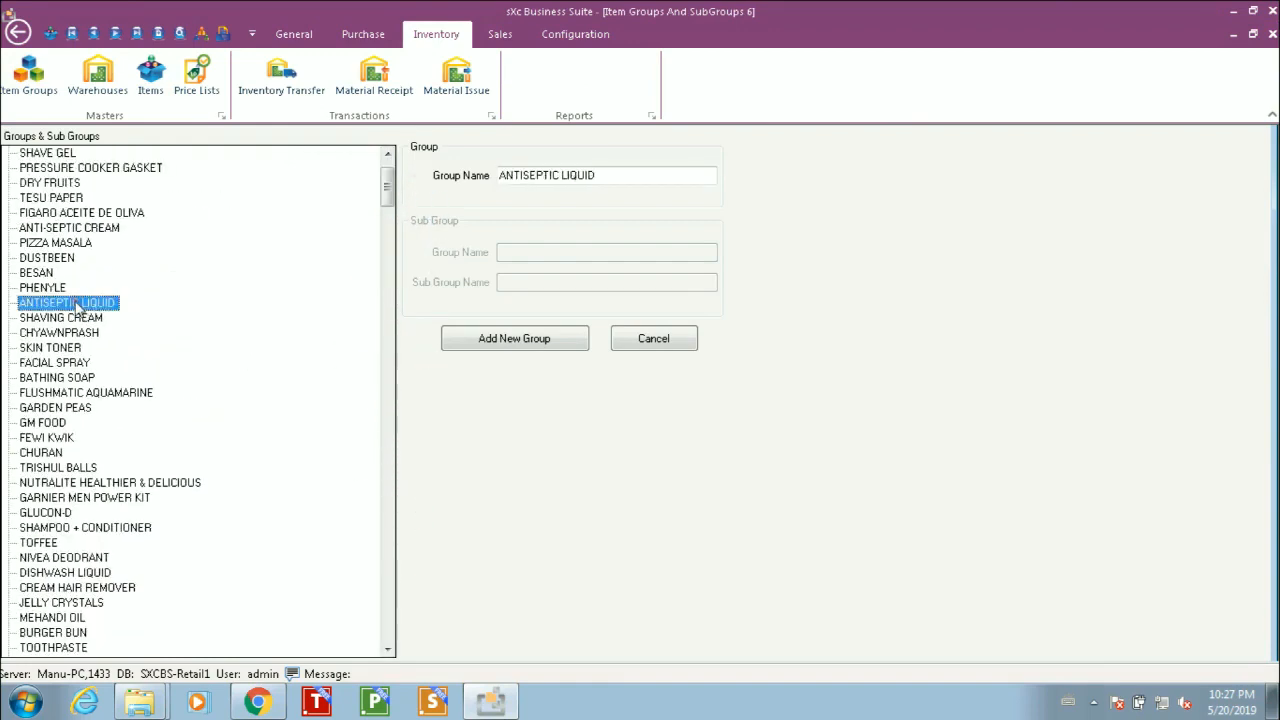
{"action": "left_click", "coordinate": [68, 333]}
{"action": "left_click", "coordinate": [60, 364]}
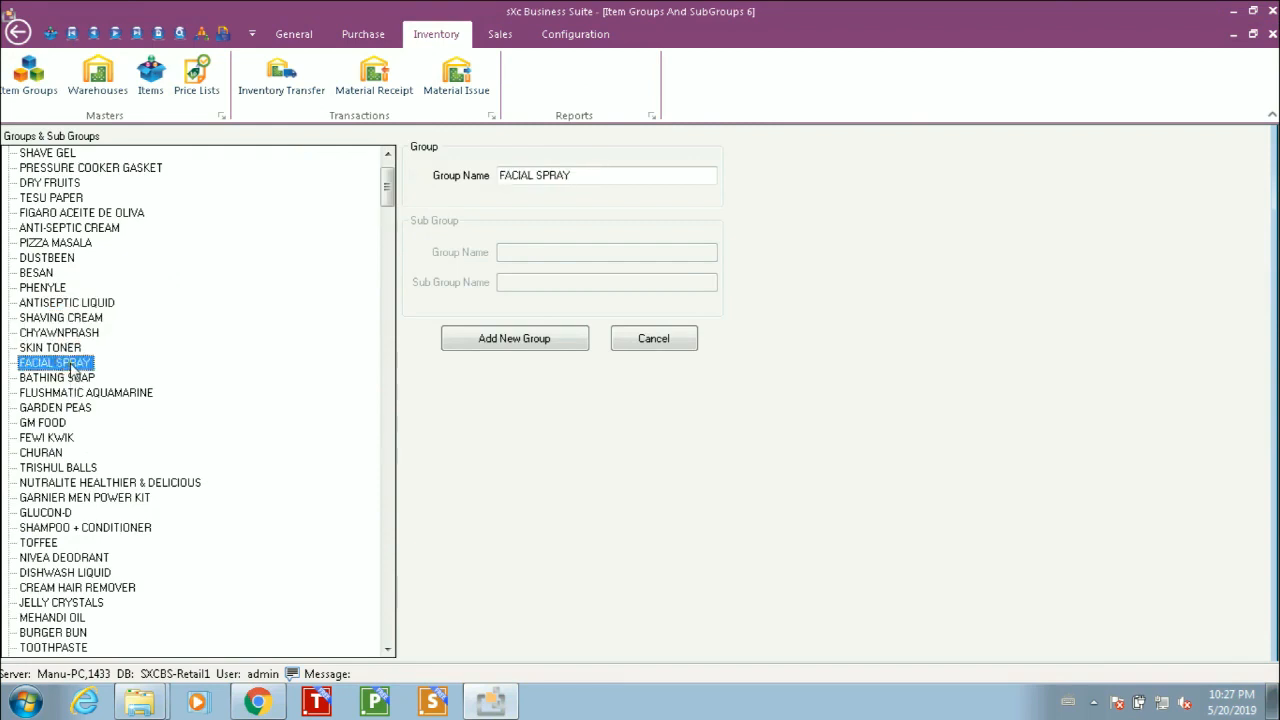
{"action": "left_click", "coordinate": [1272, 34]}
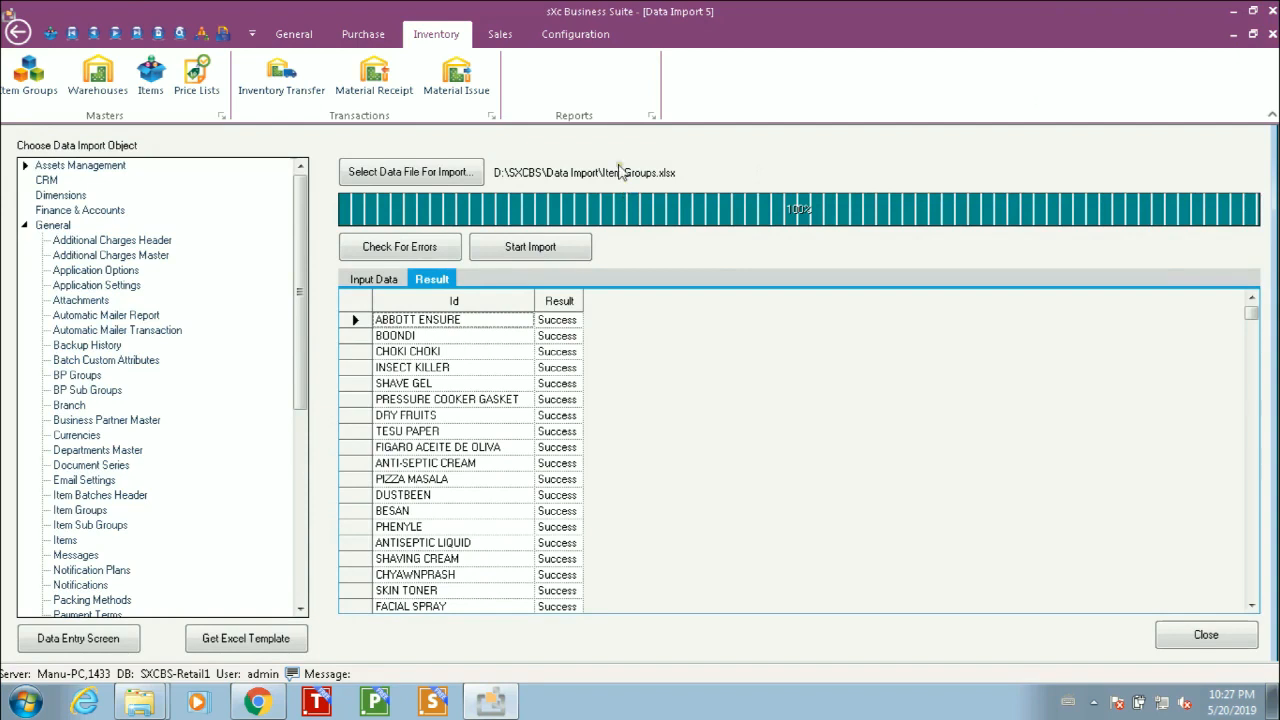
Step: Open the Misc settings of Initial Configuration and highlight the database backup path
{"action": "left_click", "coordinate": [547, 38]}
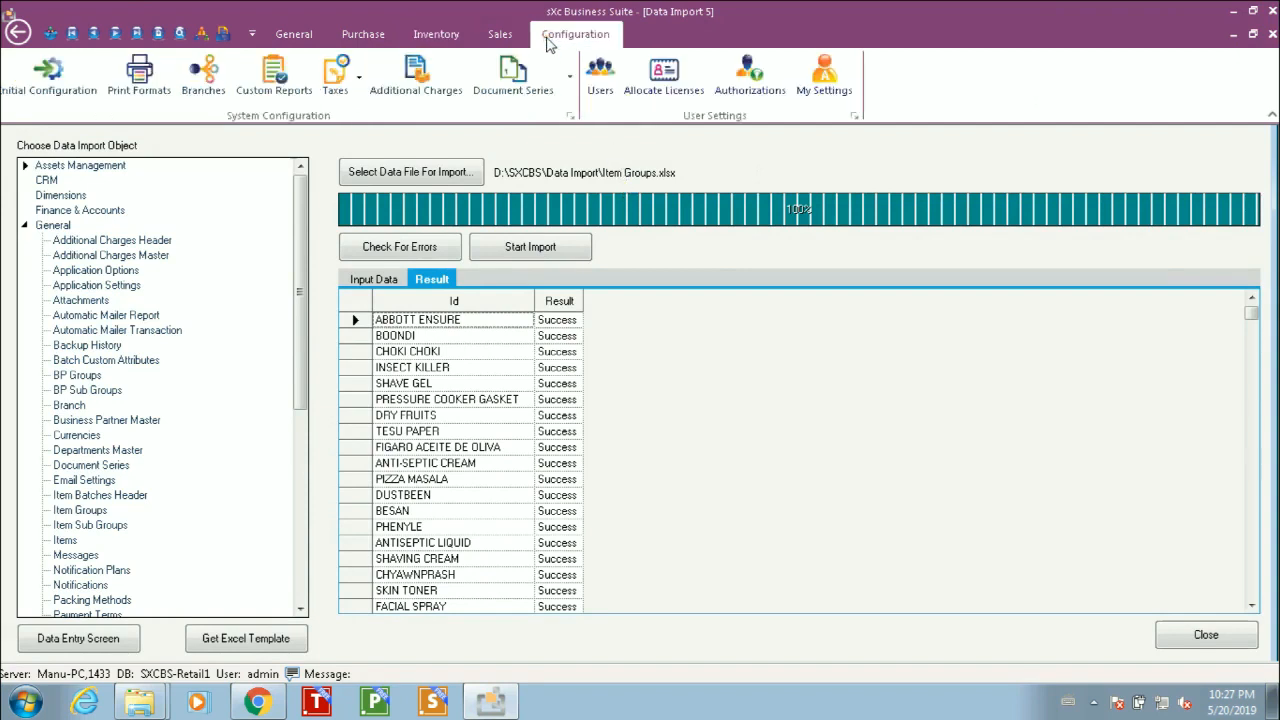
{"action": "left_click", "coordinate": [40, 92]}
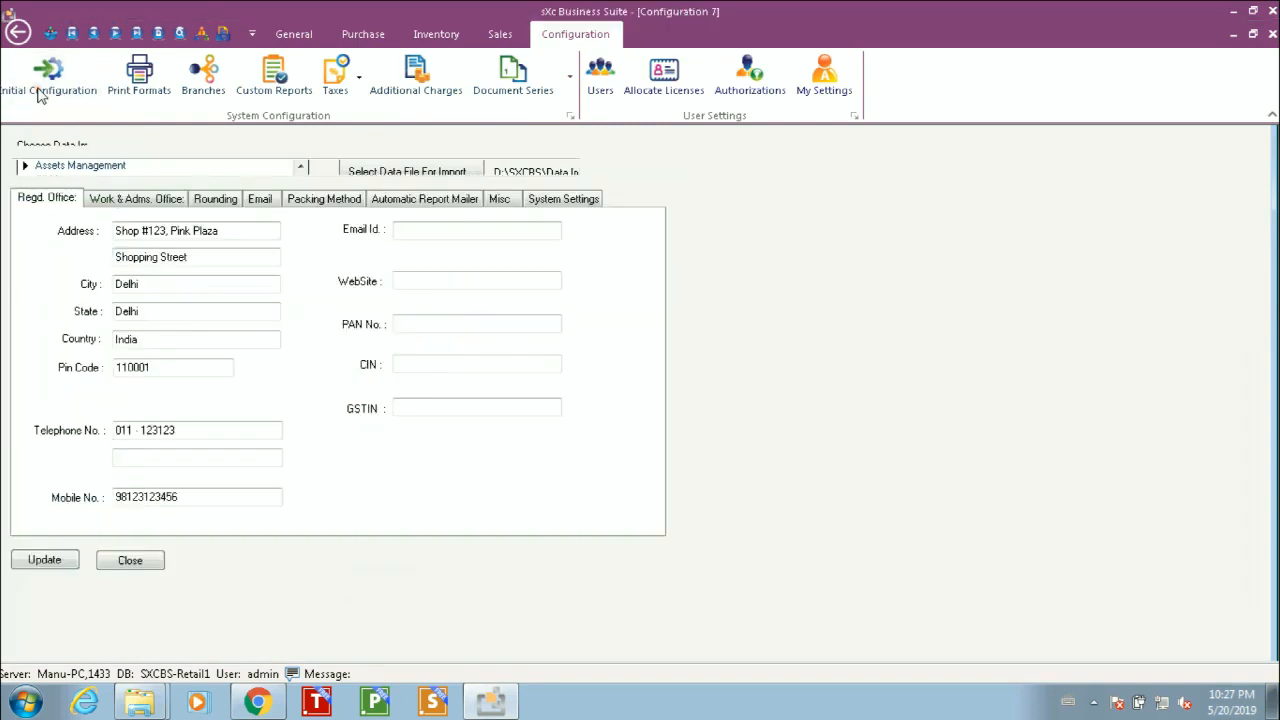
{"action": "left_click", "coordinate": [495, 201]}
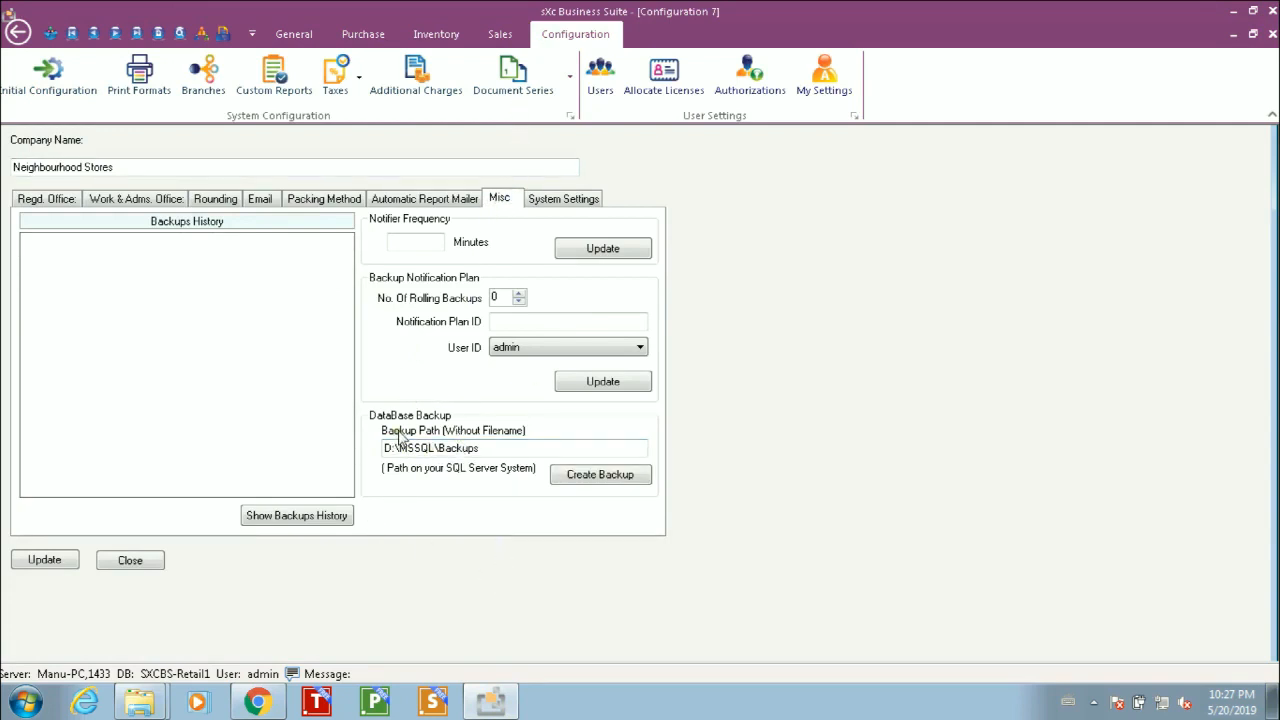
{"action": "left_click_drag", "start_coordinate": [490, 445], "coordinate": [374, 474]}
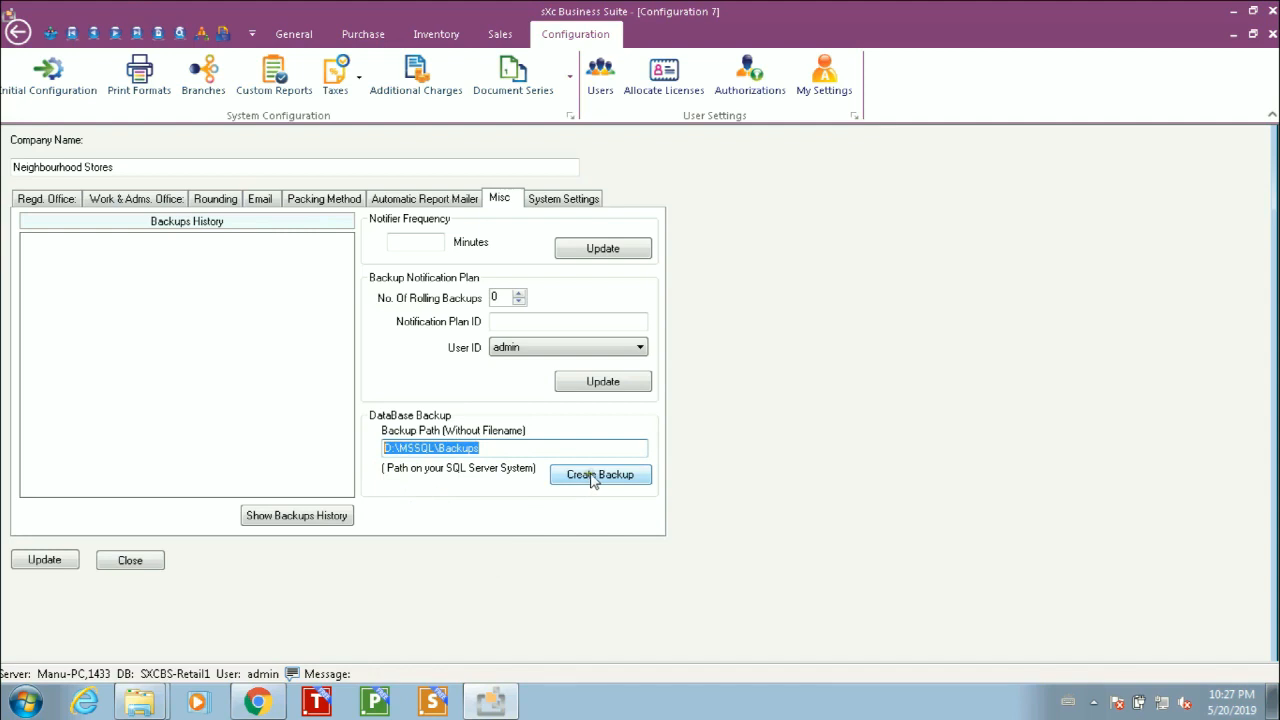
Step: Switch to Windows Explorer, inspect the D:\MSSQL\Backups folder, and minimize the window
{"action": "left_click", "coordinate": [147, 692]}
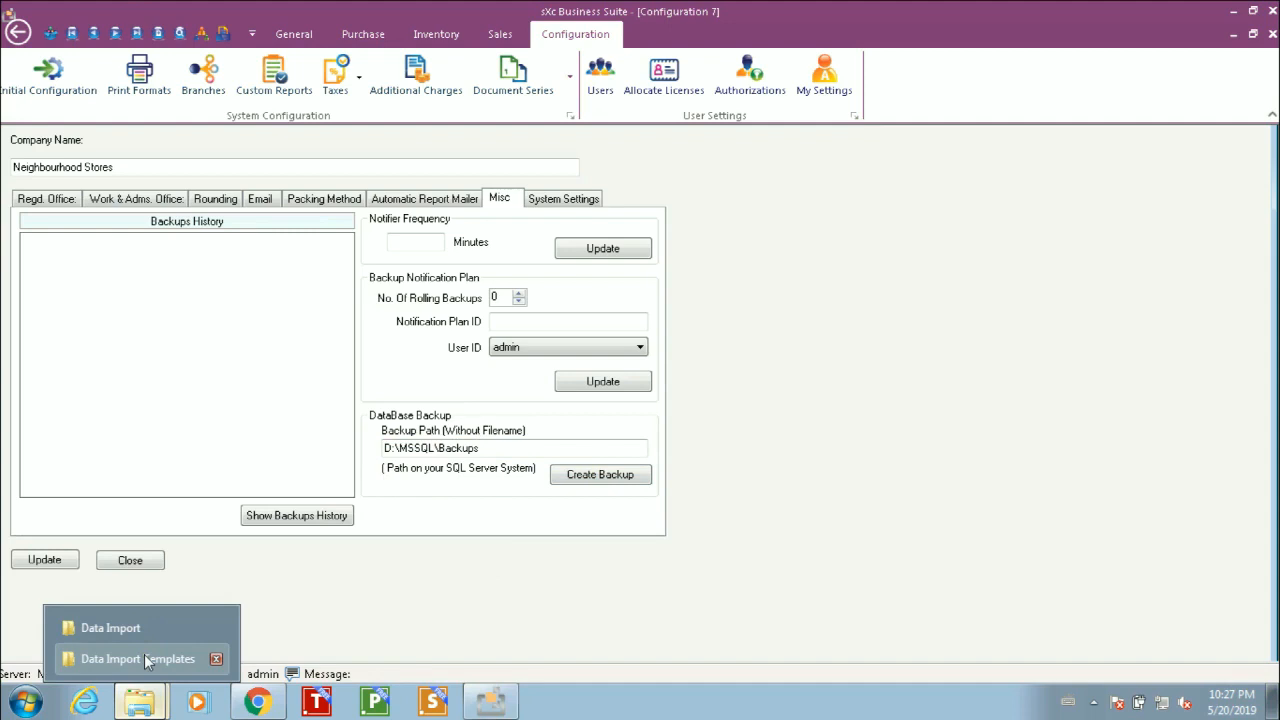
{"action": "left_click", "coordinate": [144, 658]}
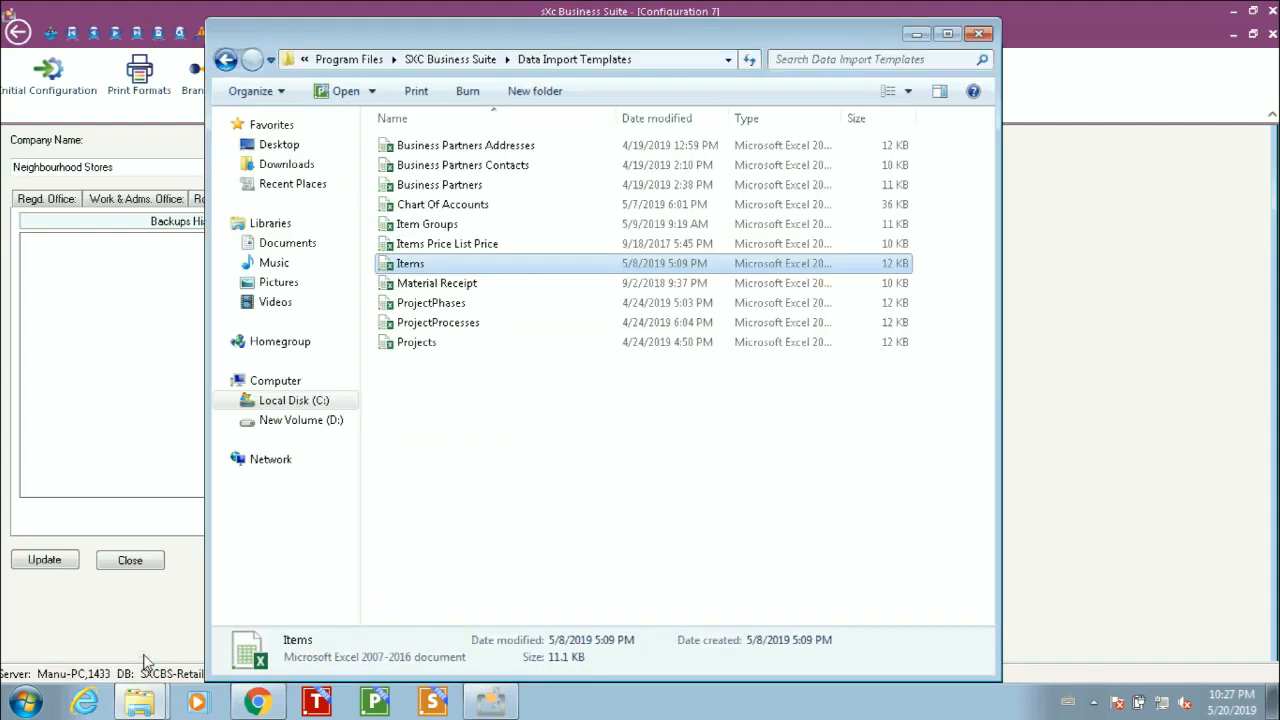
{"action": "left_click", "coordinate": [275, 420]}
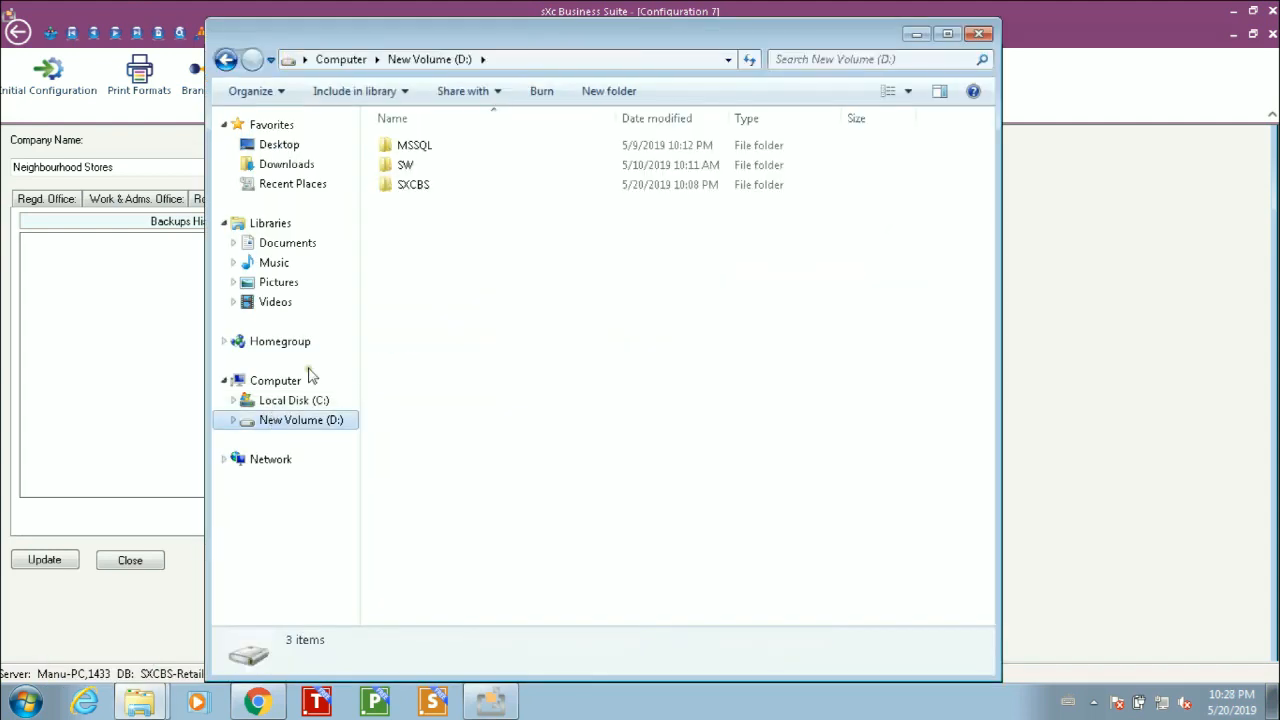
{"action": "double_click", "coordinate": [408, 150]}
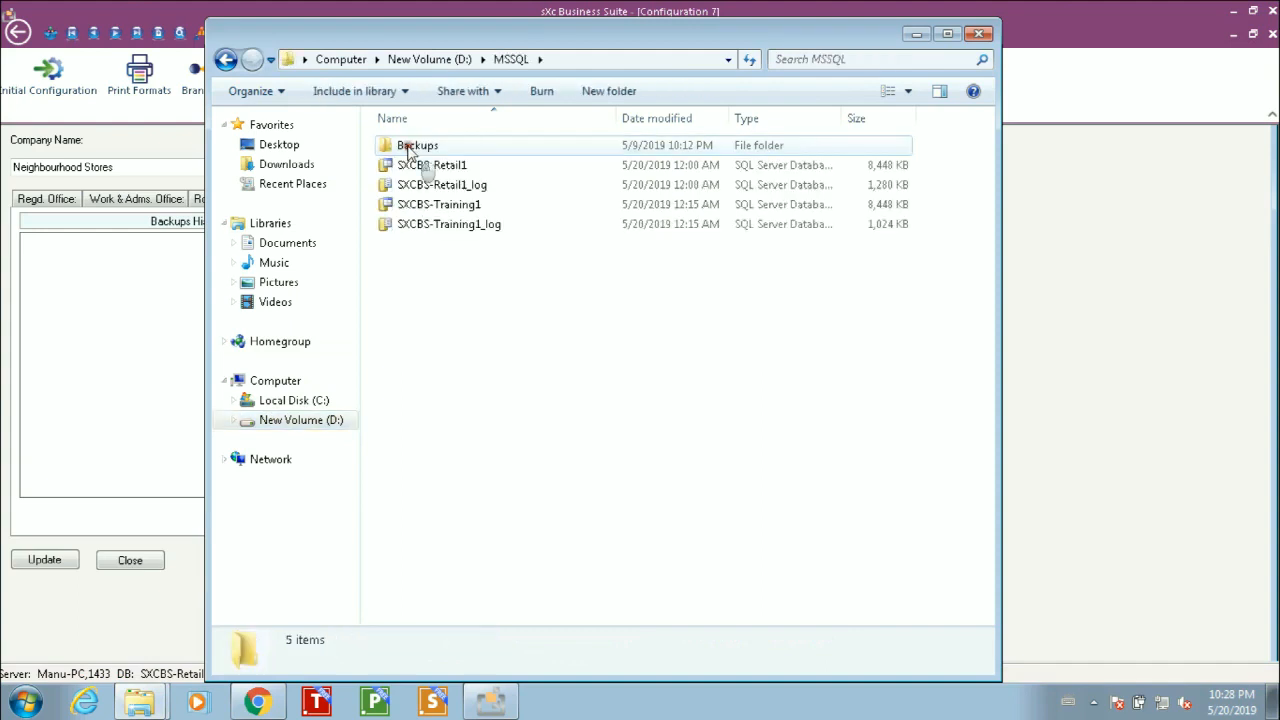
{"action": "double_click", "coordinate": [412, 147]}
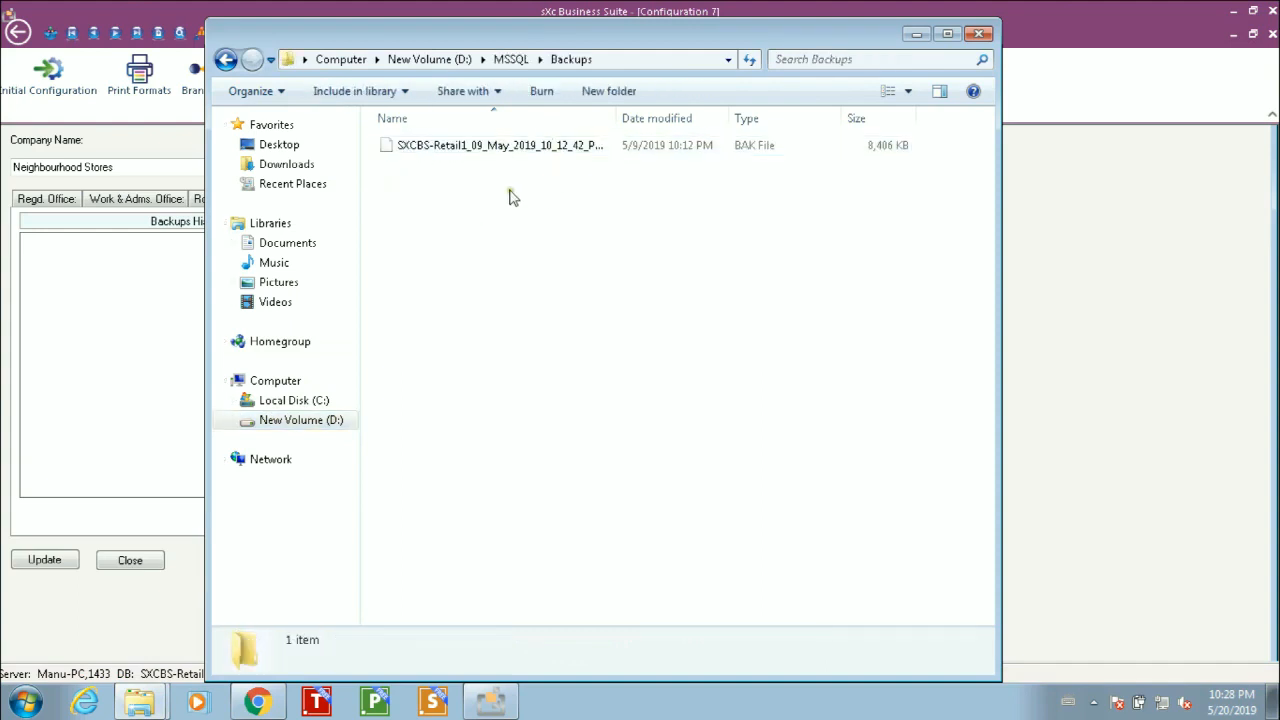
{"action": "left_click", "coordinate": [914, 35]}
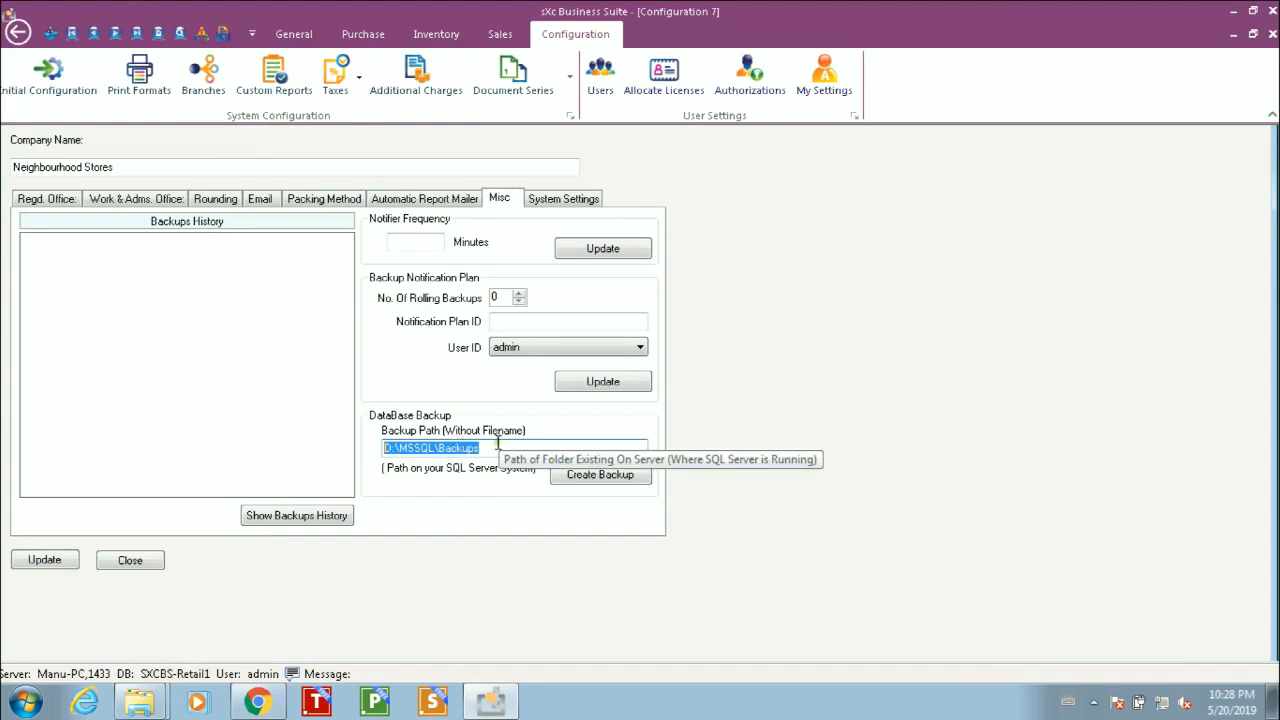
Step: Create a database backup in D:\MSSQL\Backups, check its entry in the message list, and close the Configuration form
{"action": "left_click", "coordinate": [620, 479]}
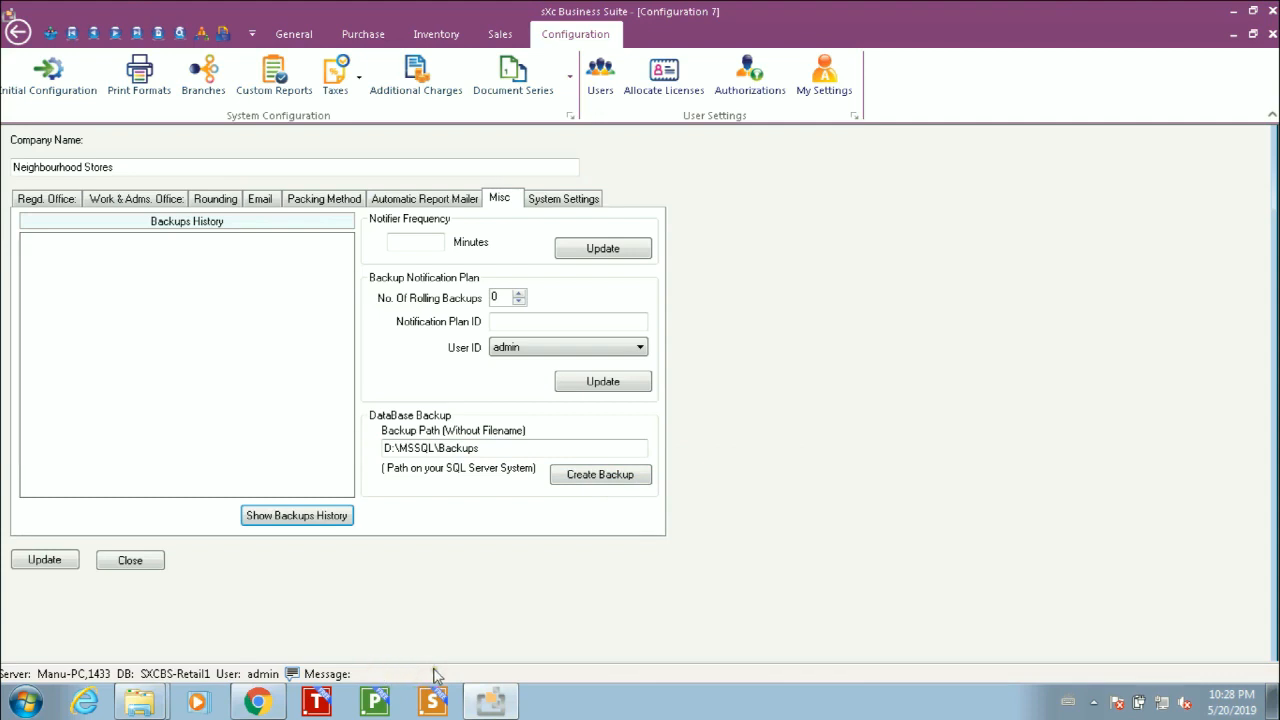
{"action": "left_click", "coordinate": [292, 674]}
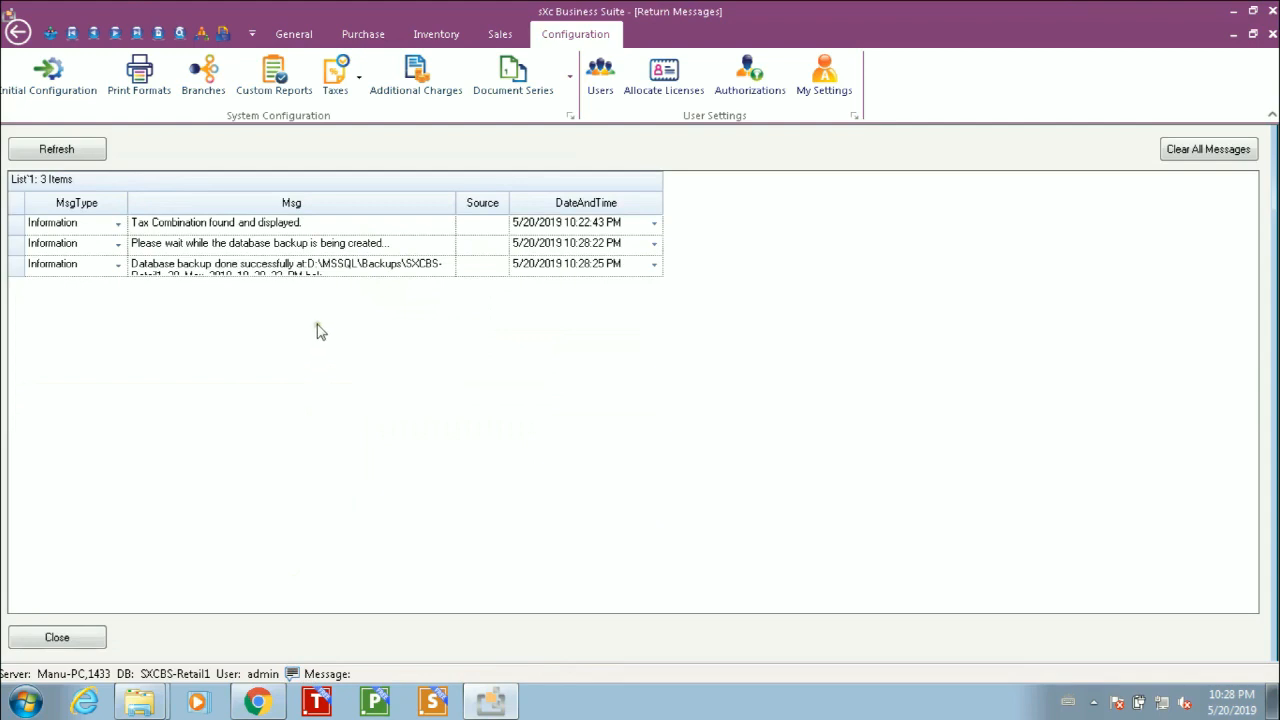
{"action": "left_click_drag", "start_coordinate": [14, 276], "coordinate": [14, 294]}
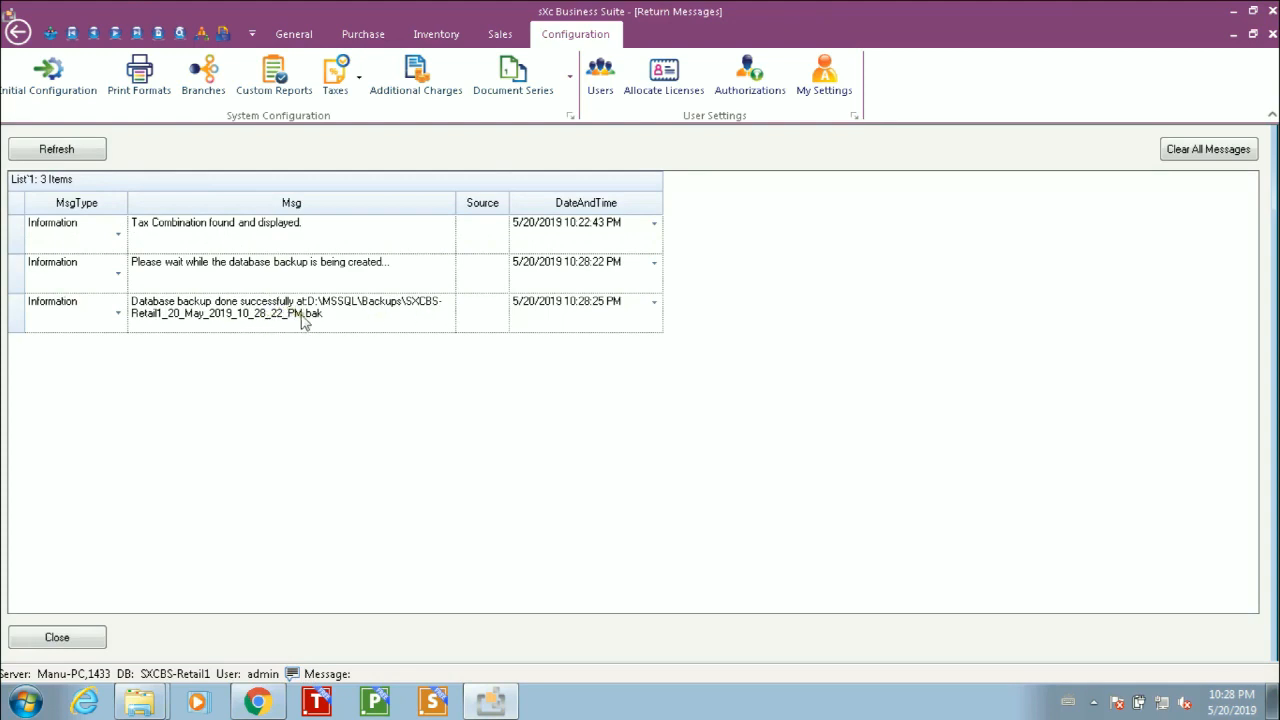
{"action": "left_click", "coordinate": [80, 640]}
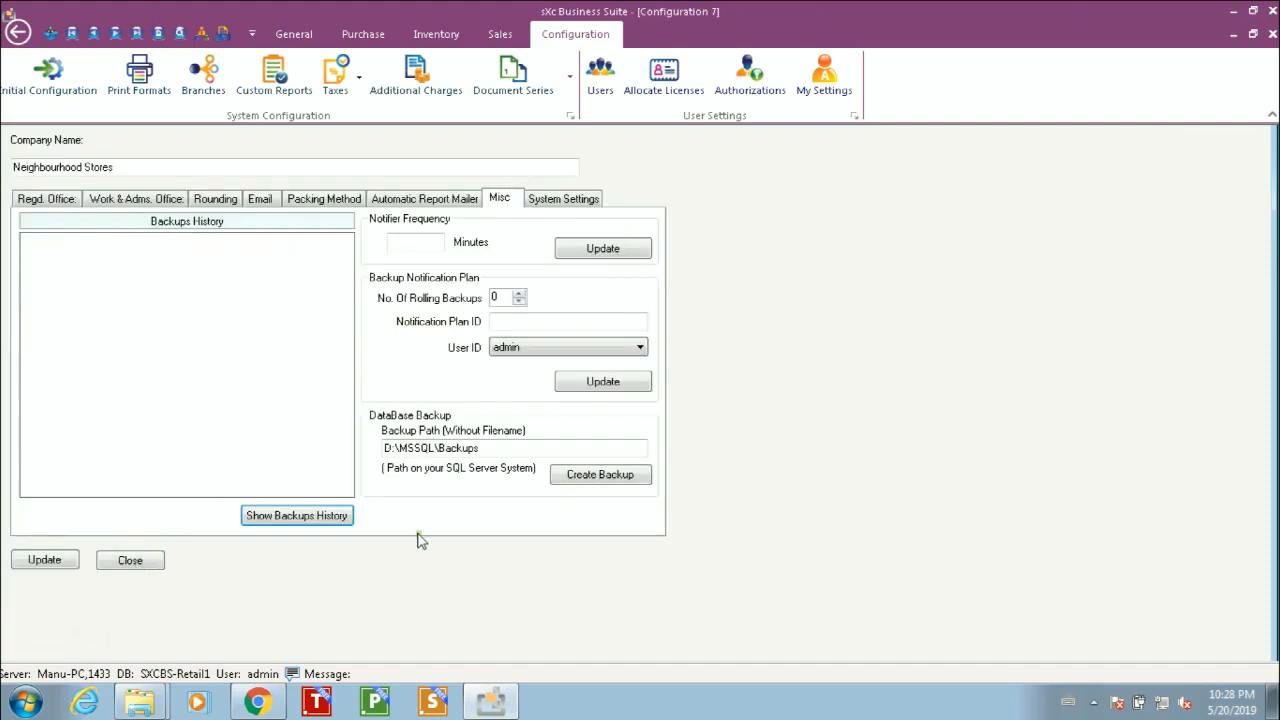
{"action": "left_click", "coordinate": [160, 563]}
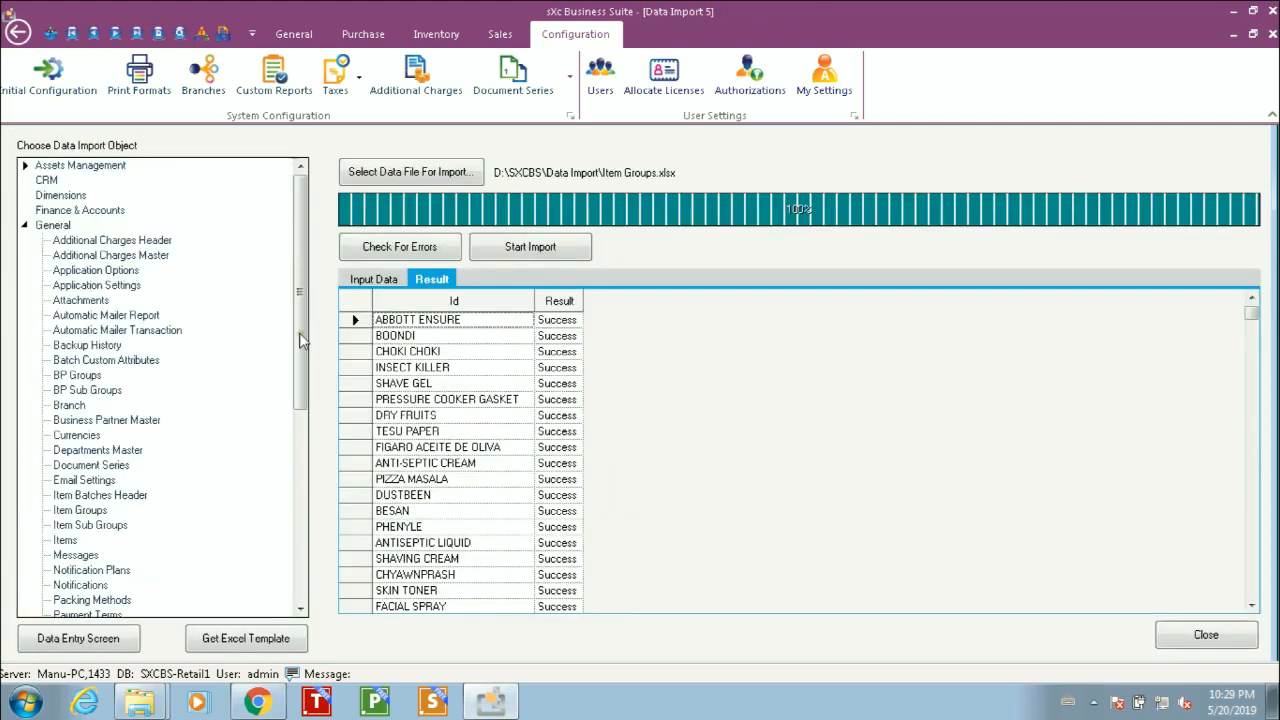
Step: Choose Items under General as the import object and load the Items workbook as its data file
{"action": "scroll", "coordinate": [300, 348], "scroll_direction": "down", "scroll_amount": 2}
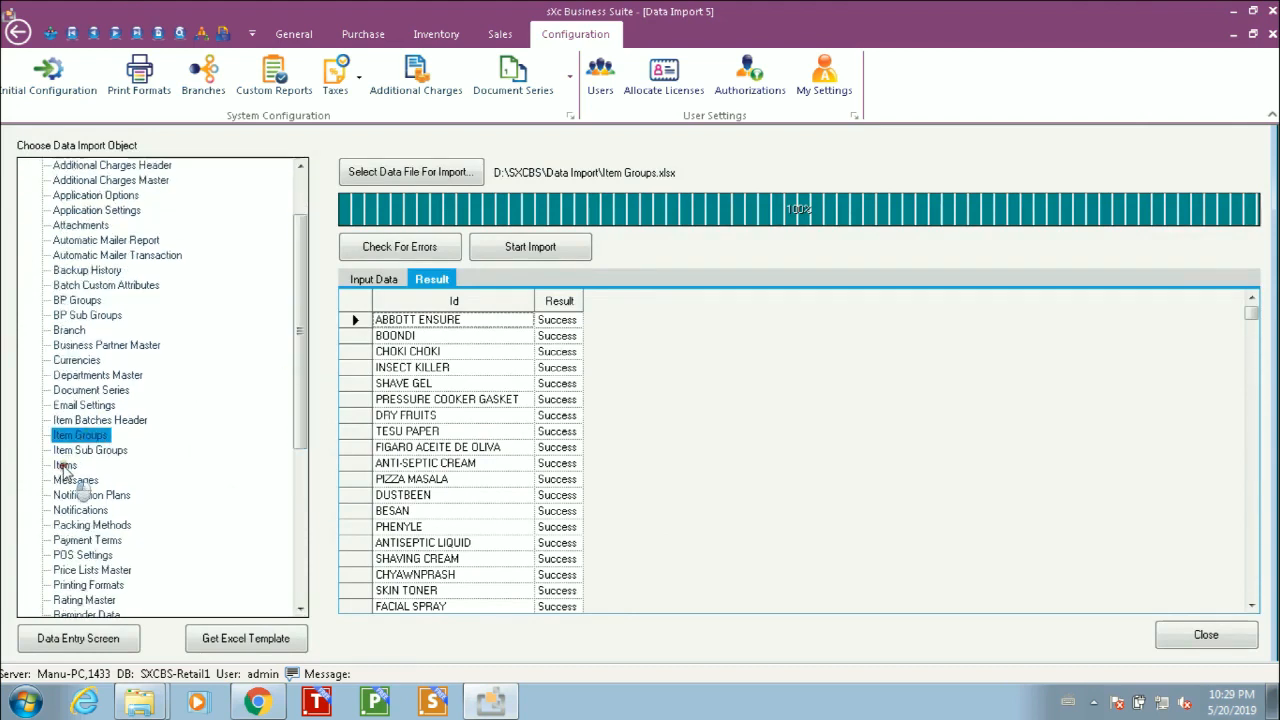
{"action": "left_click", "coordinate": [65, 467]}
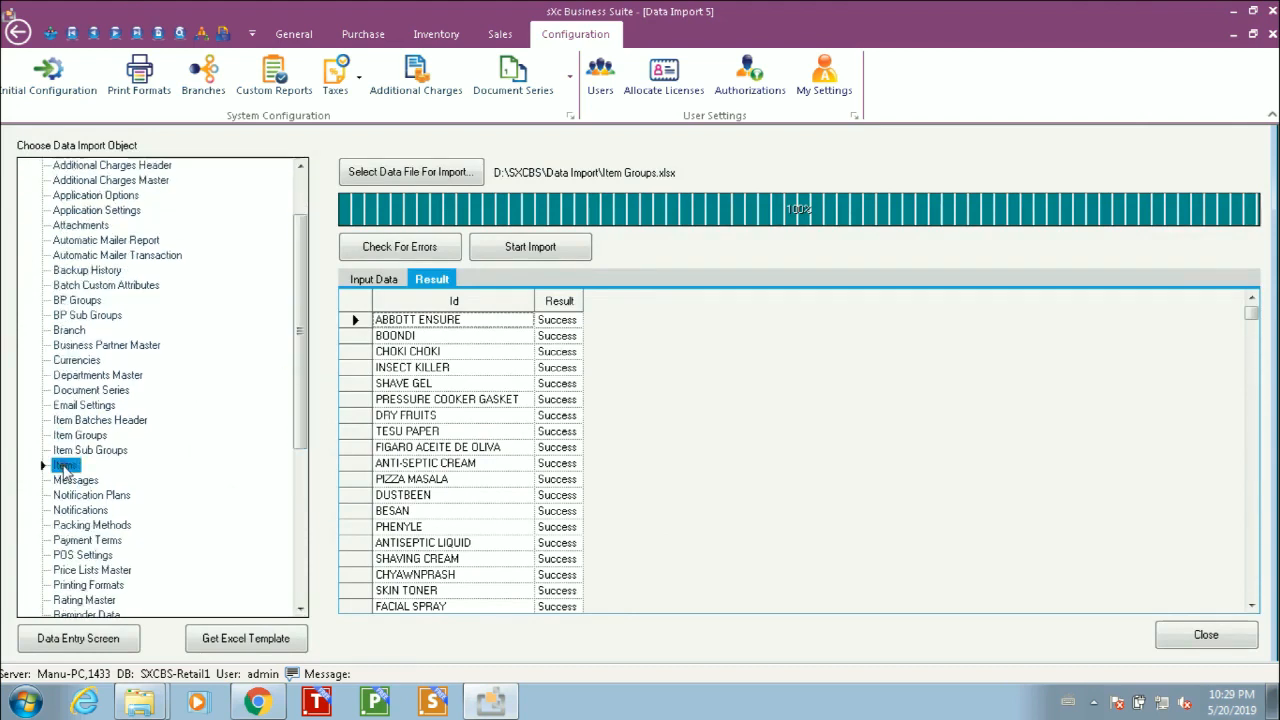
{"action": "left_click", "coordinate": [386, 178]}
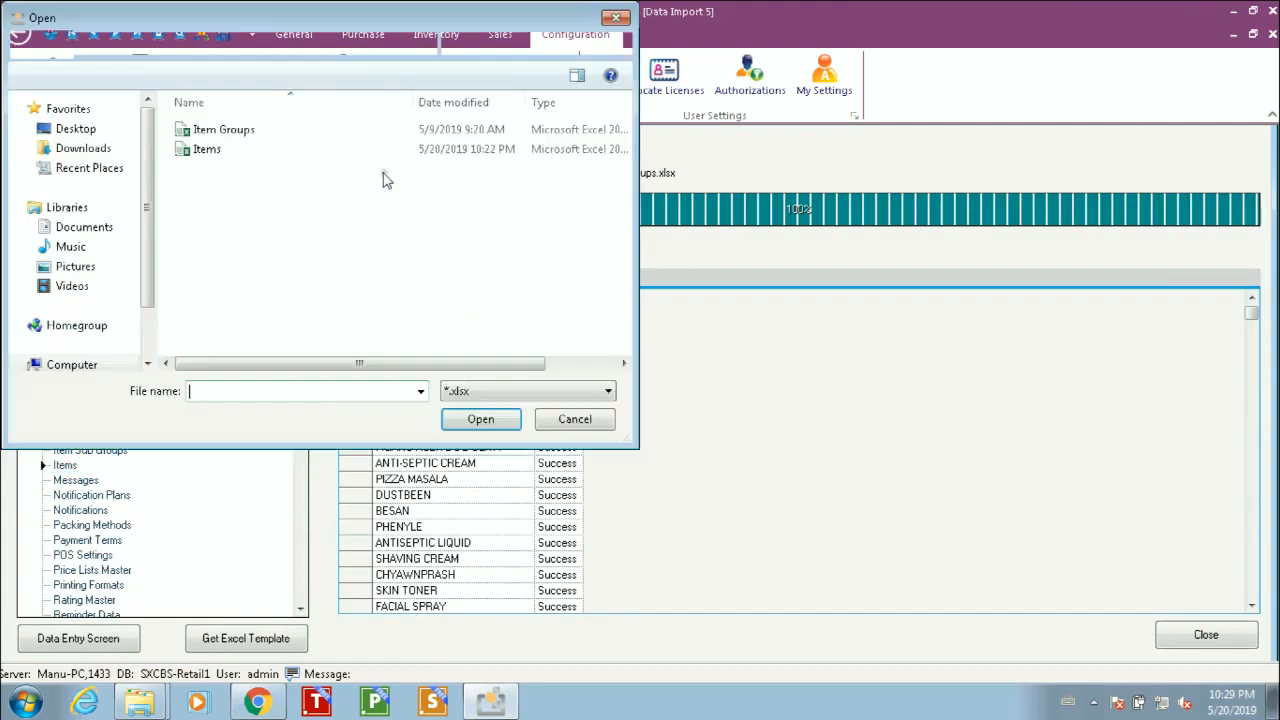
{"action": "left_click", "coordinate": [207, 149]}
{"action": "left_click", "coordinate": [468, 424]}
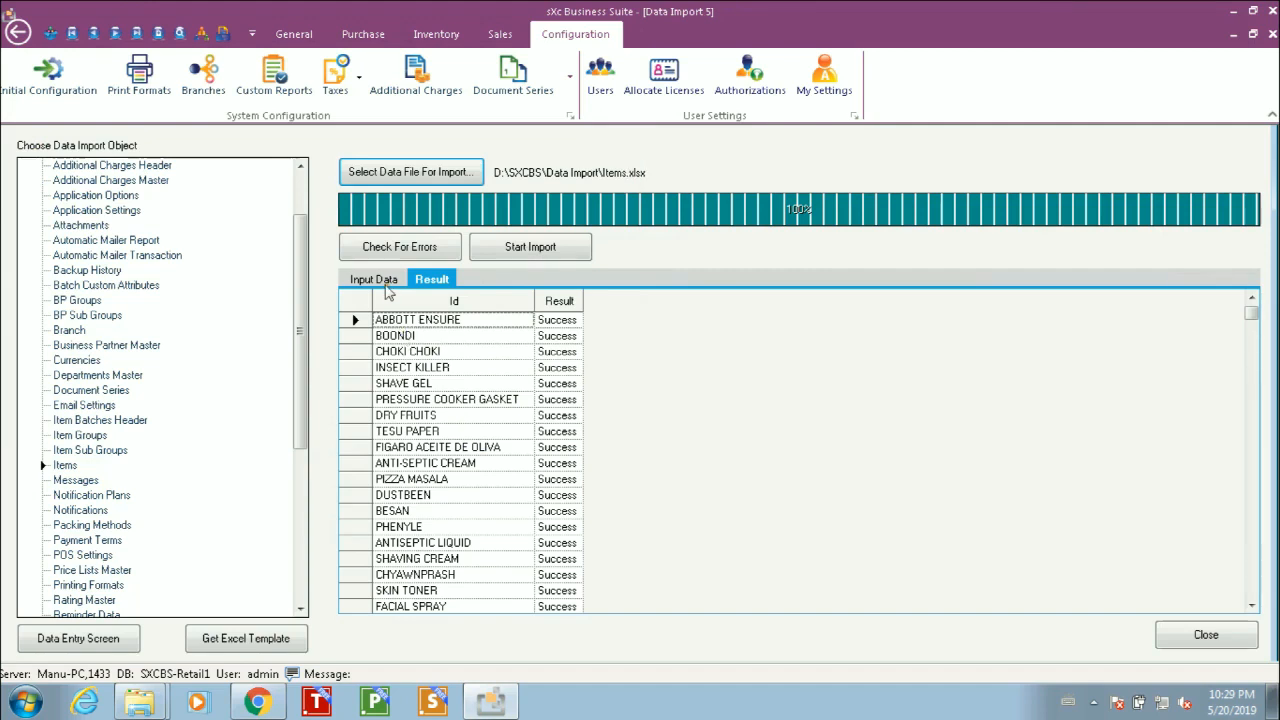
Step: Look through the loaded Items input data down to the final rows
{"action": "left_click", "coordinate": [388, 284]}
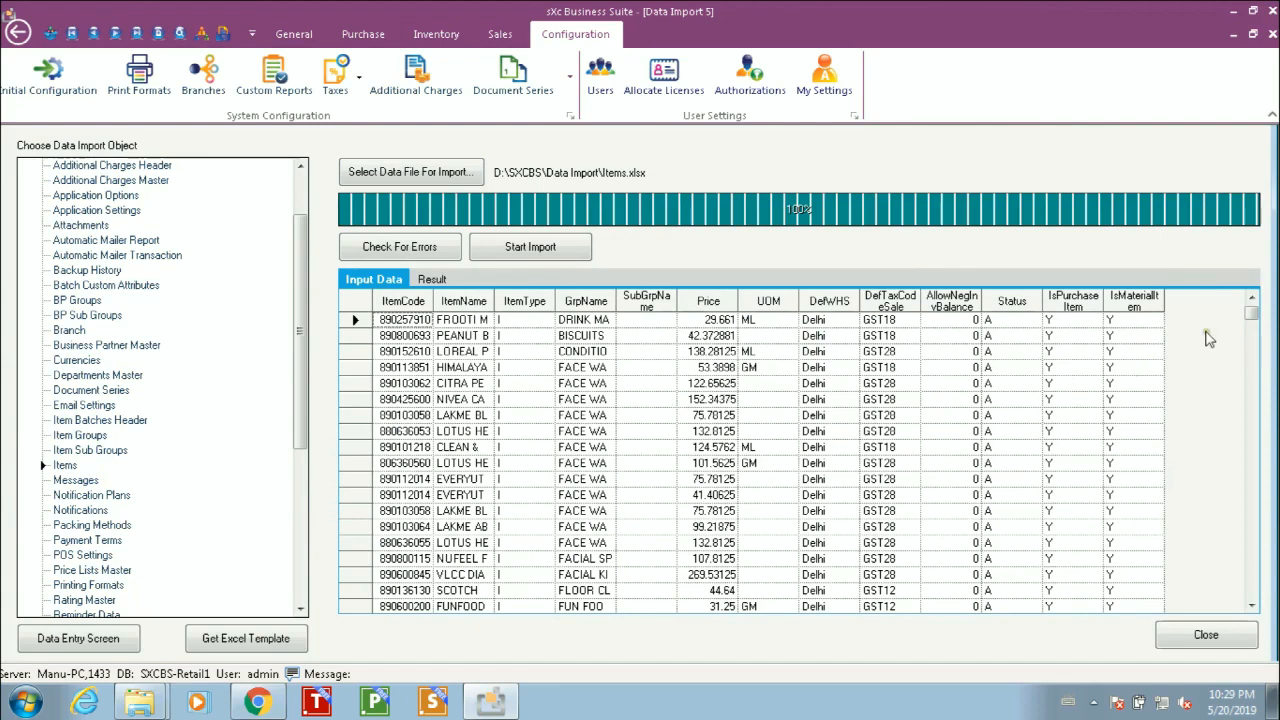
{"action": "mouse_move", "coordinate": [1251, 314]}
{"action": "left_mouse_down"}
{"action": "mouse_move", "coordinate": [1255, 605]}
{"action": "mouse_move", "coordinate": [1256, 310]}
{"action": "left_mouse_up"}
{"action": "left_click_drag", "start_coordinate": [1255, 318], "coordinate": [1234, 584]}
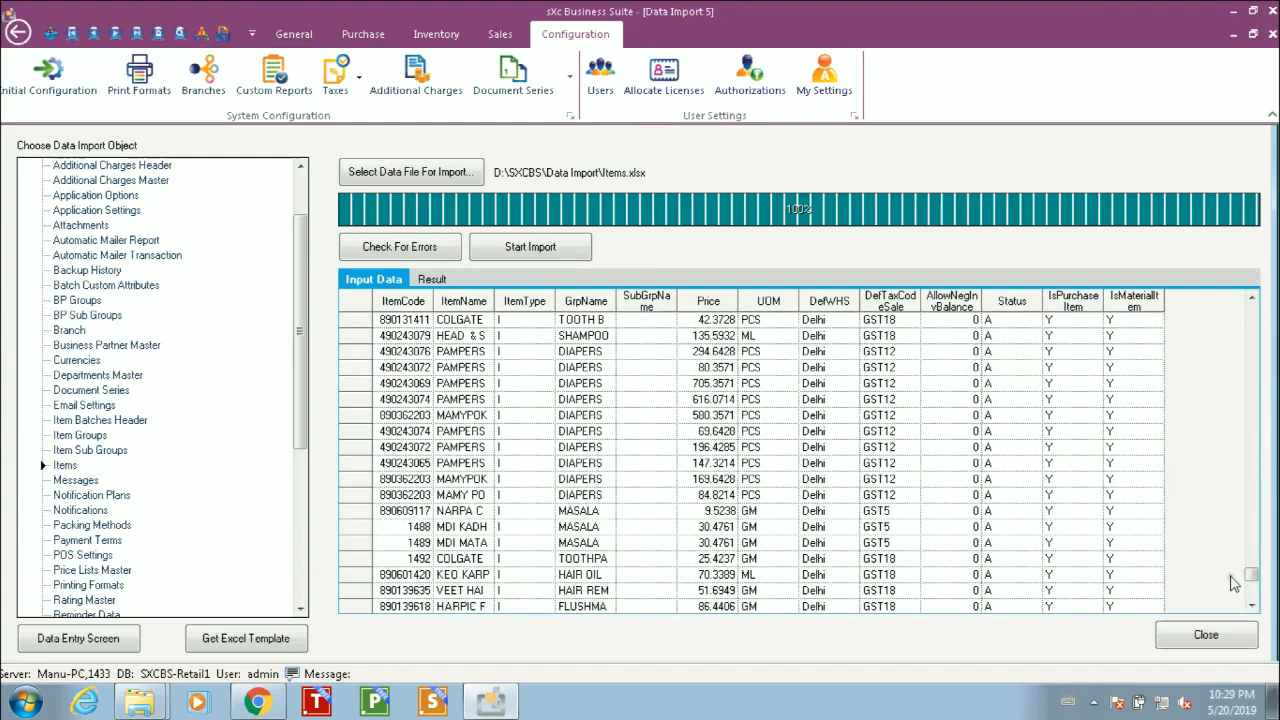
Step: Import the loaded items and look through the per-item import results
{"action": "left_click", "coordinate": [510, 253]}
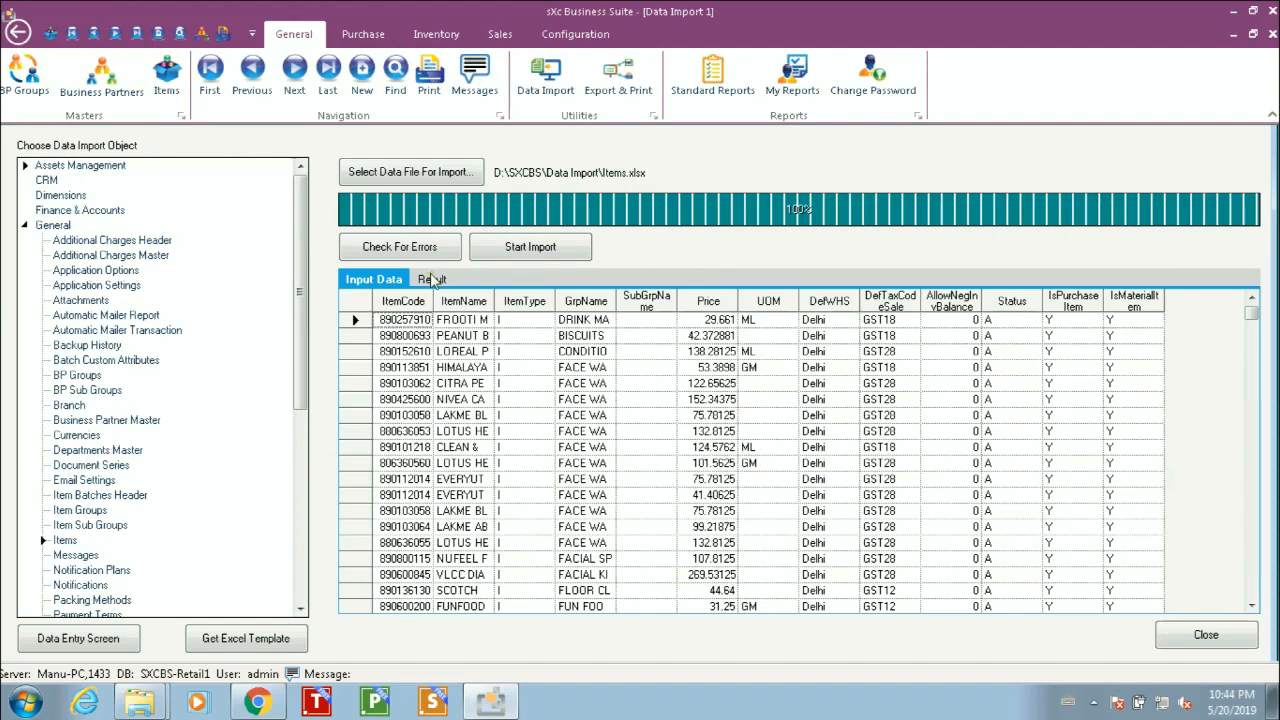
{"action": "left_click", "coordinate": [433, 280]}
{"action": "left_click", "coordinate": [1253, 545]}
{"action": "left_click", "coordinate": [1253, 545]}
{"action": "left_click", "coordinate": [1253, 545]}
{"action": "left_click", "coordinate": [1253, 545]}
{"action": "left_click", "coordinate": [1253, 545]}
{"action": "left_click", "coordinate": [1253, 545]}
{"action": "left_click", "coordinate": [1253, 545]}
{"action": "left_click", "coordinate": [1253, 545]}
{"action": "left_click", "coordinate": [1253, 545]}
{"action": "left_click", "coordinate": [1253, 545]}
{"action": "left_click", "coordinate": [1253, 545]}
{"action": "left_click", "coordinate": [1253, 545]}
{"action": "left_click", "coordinate": [1253, 545]}
{"action": "left_click_drag", "start_coordinate": [1252, 388], "coordinate": [1256, 583]}
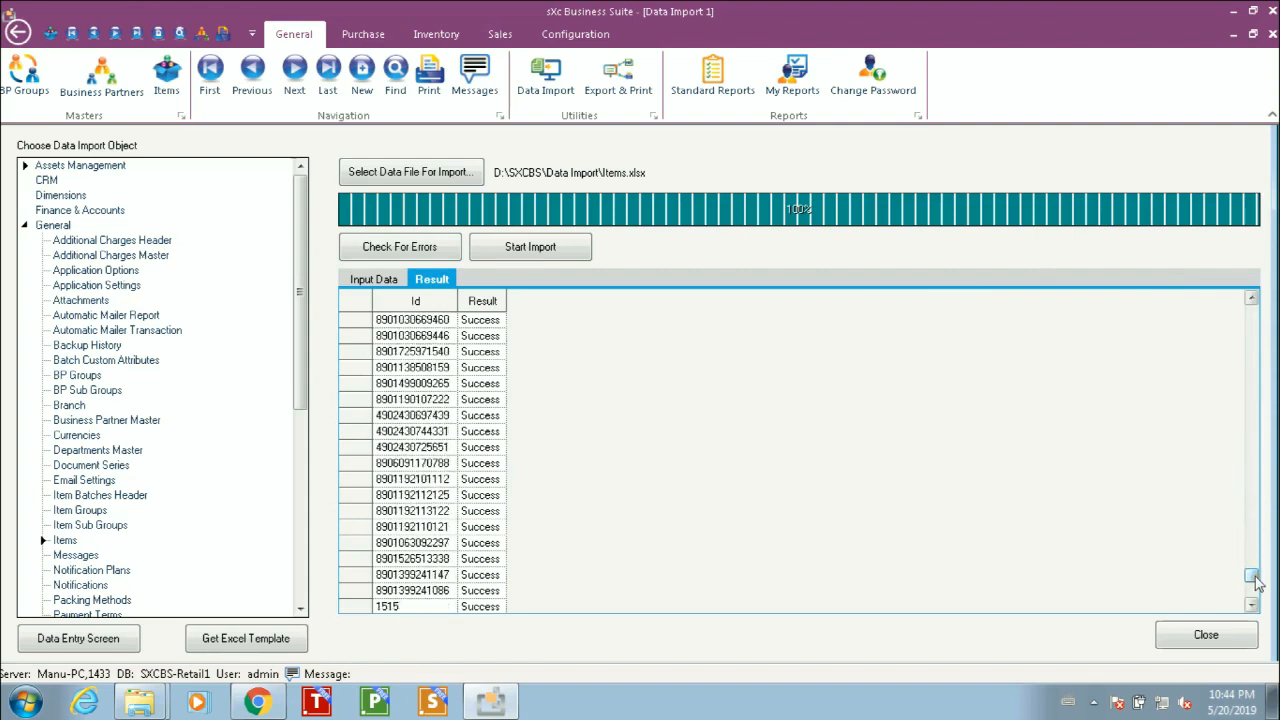
Step: Close the Data Import form, open the Items master in find mode, and list all items without search criteria
{"action": "left_click", "coordinate": [1187, 623]}
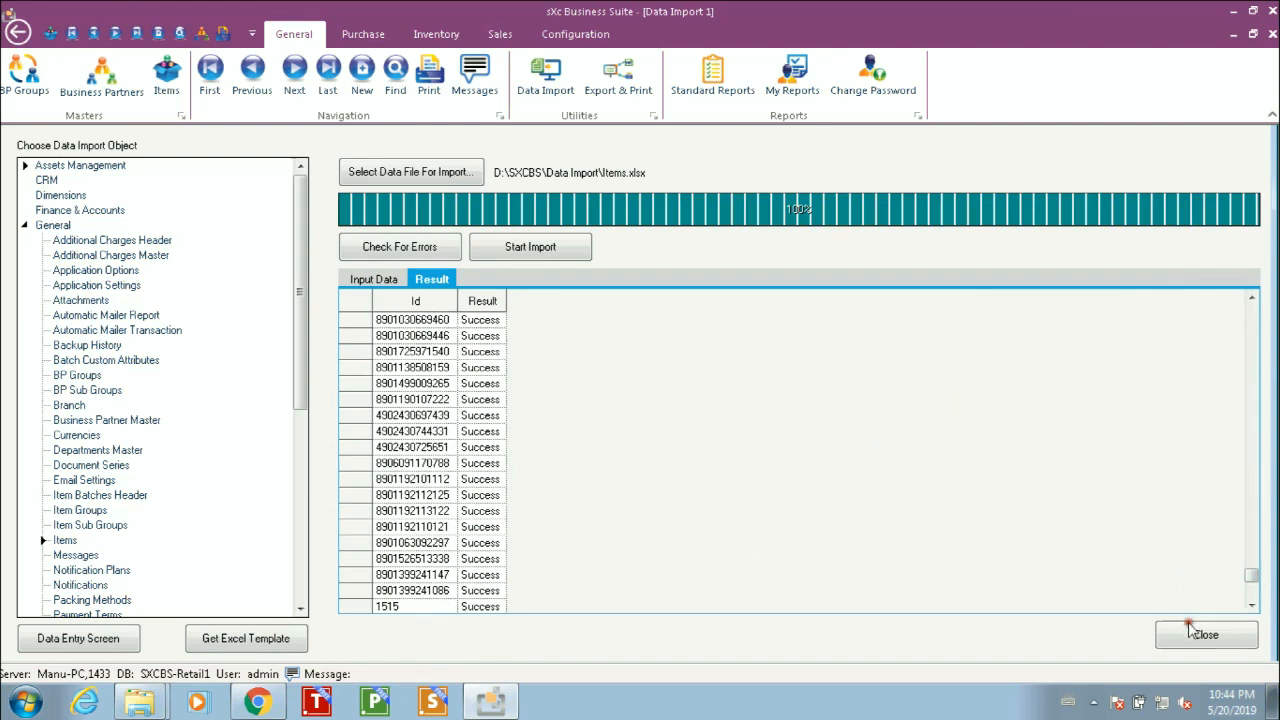
{"action": "left_click", "coordinate": [166, 80]}
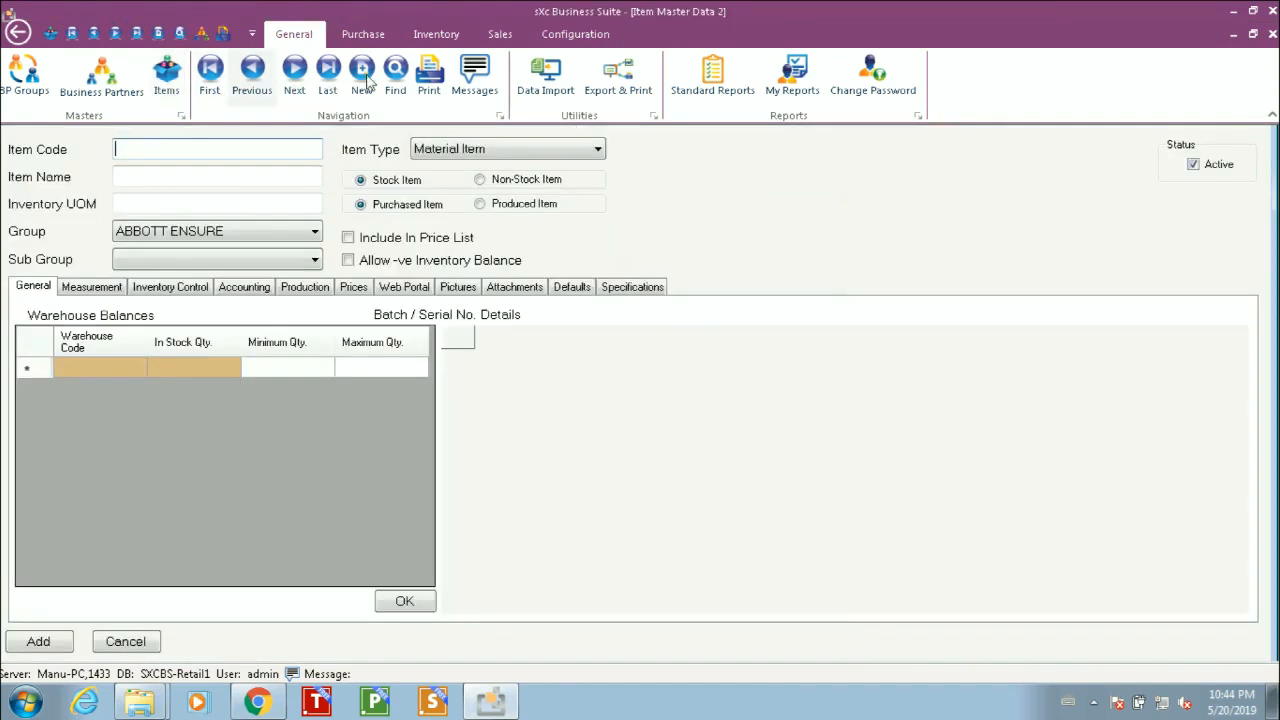
{"action": "left_click", "coordinate": [395, 75]}
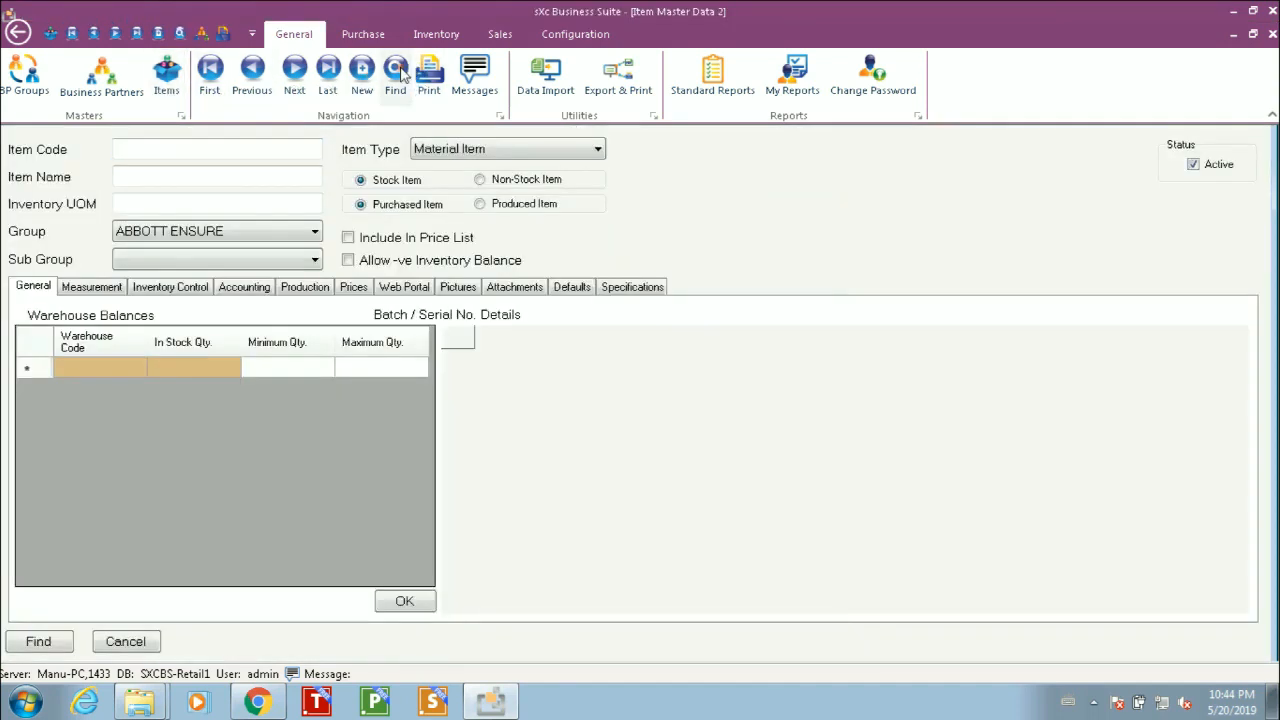
{"action": "left_click", "coordinate": [47, 642]}
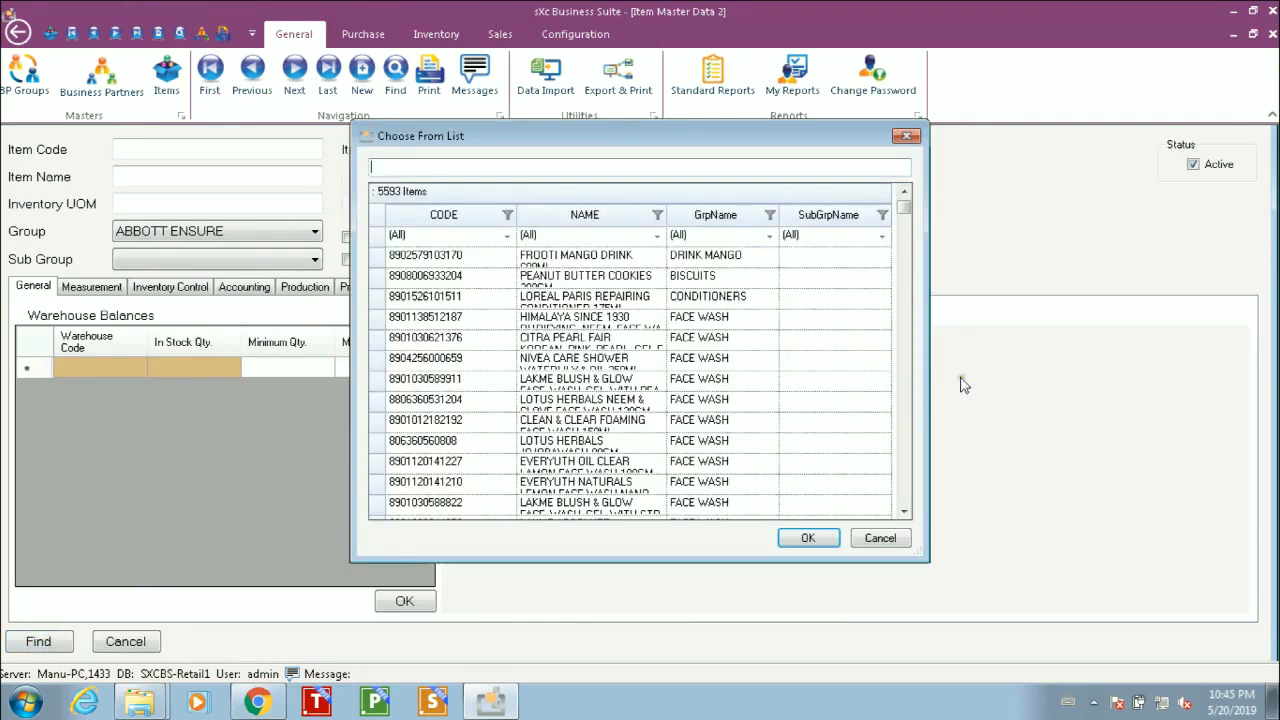
Step: Widen the NAME column, sort the item list by name, and move and enlarge the Choose From List dialog to fit all columns
{"action": "left_click_drag", "start_coordinate": [904, 207], "coordinate": [904, 327]}
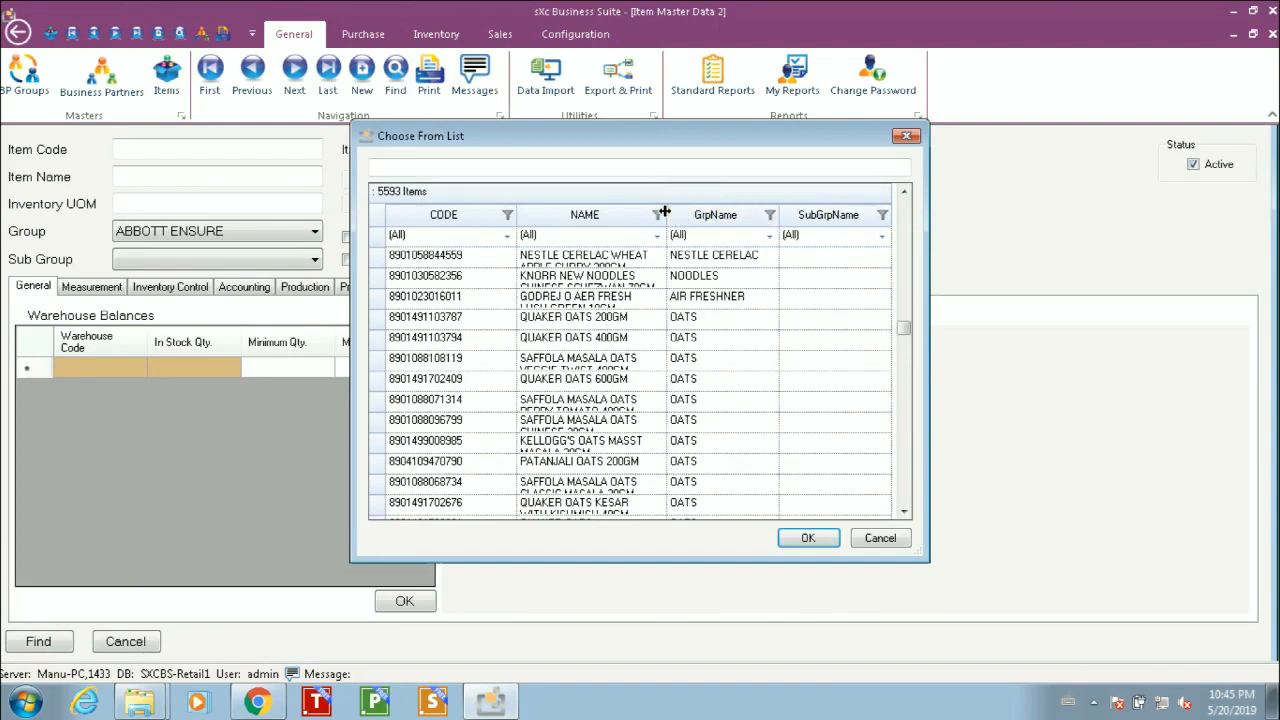
{"action": "left_click_drag", "start_coordinate": [664, 214], "coordinate": [863, 216]}
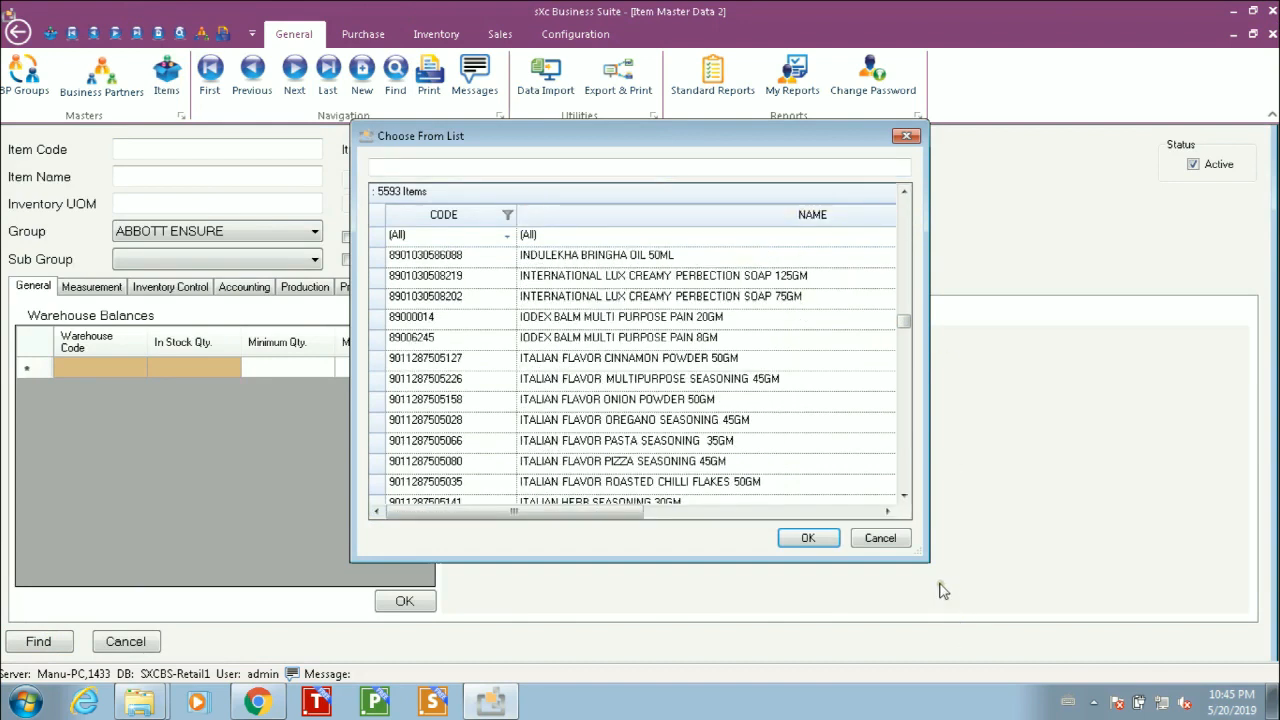
{"action": "left_click_drag", "start_coordinate": [925, 555], "coordinate": [1120, 615]}
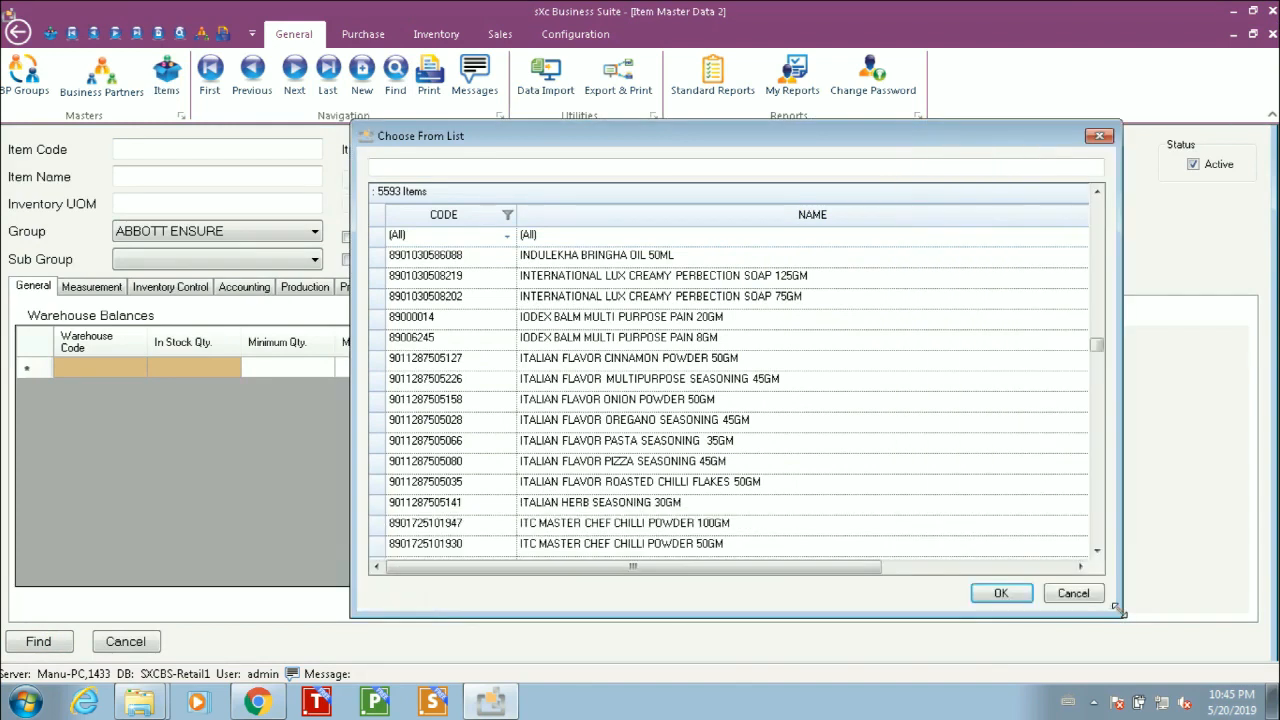
{"action": "left_click_drag", "start_coordinate": [626, 127], "coordinate": [414, 175]}
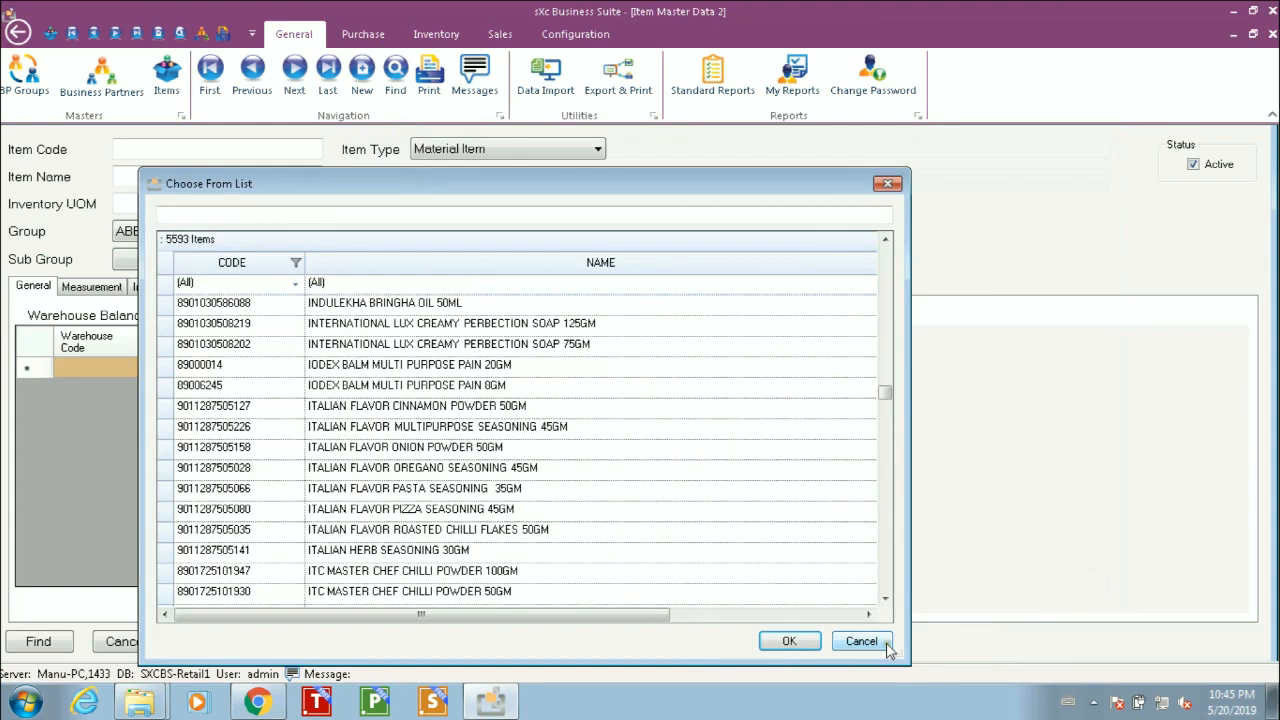
{"action": "left_click_drag", "start_coordinate": [897, 655], "coordinate": [1097, 655]}
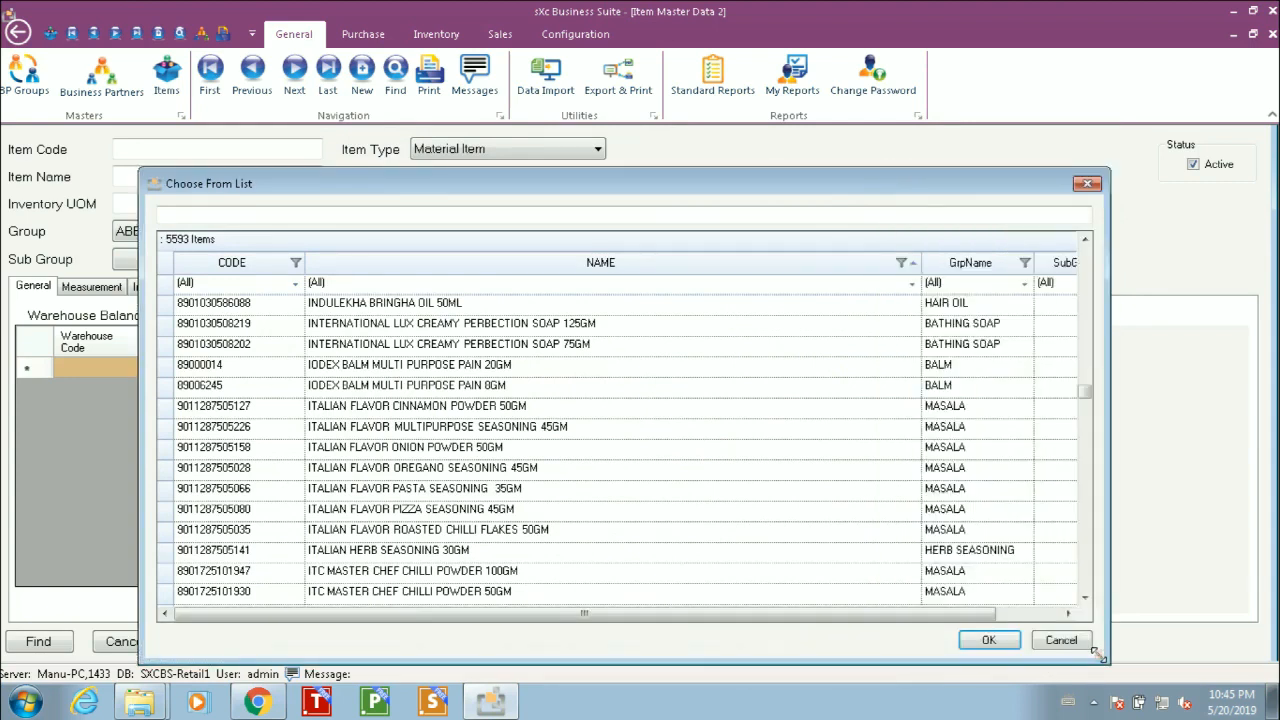
{"action": "left_click_drag", "start_coordinate": [1110, 467], "coordinate": [1154, 504]}
Step: Search the item list for "chocolate" and open the NESTLE MILKYBAR CHOCOLATE 25GM item record
{"action": "left_click", "coordinate": [227, 210]}
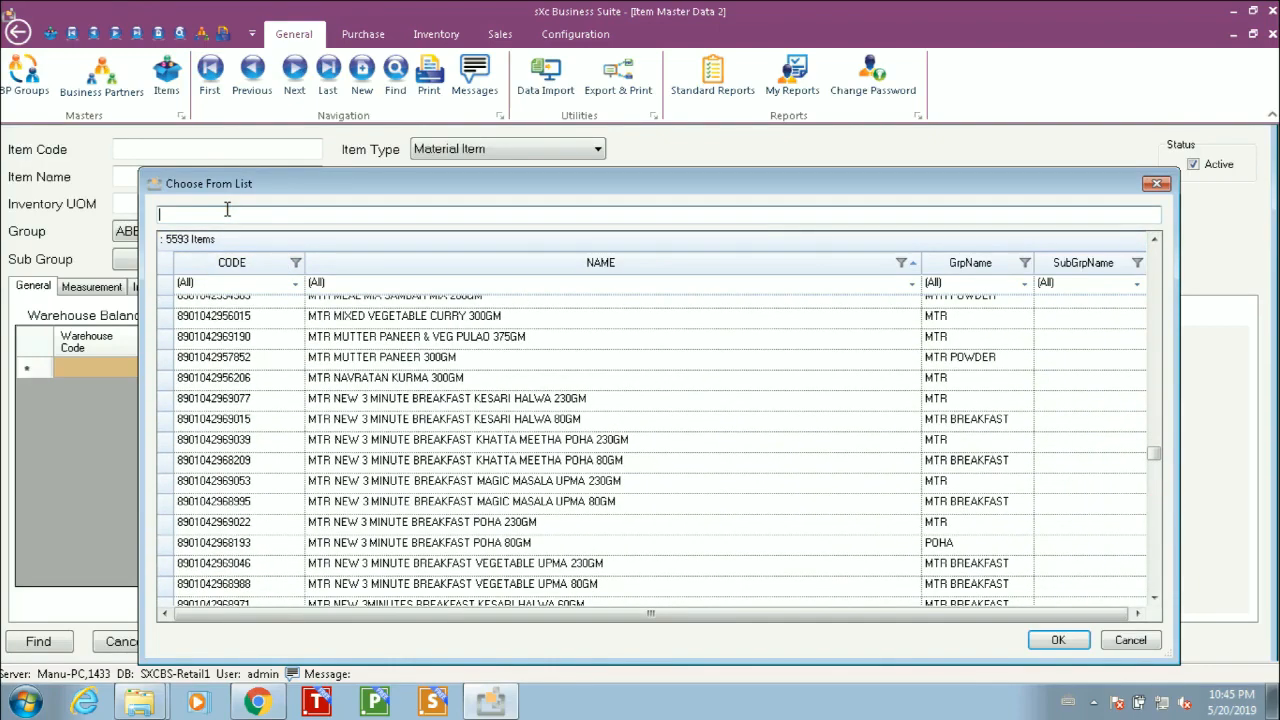
{"action": "type", "text": "d"}
{"action": "type", "text": "hoco"}
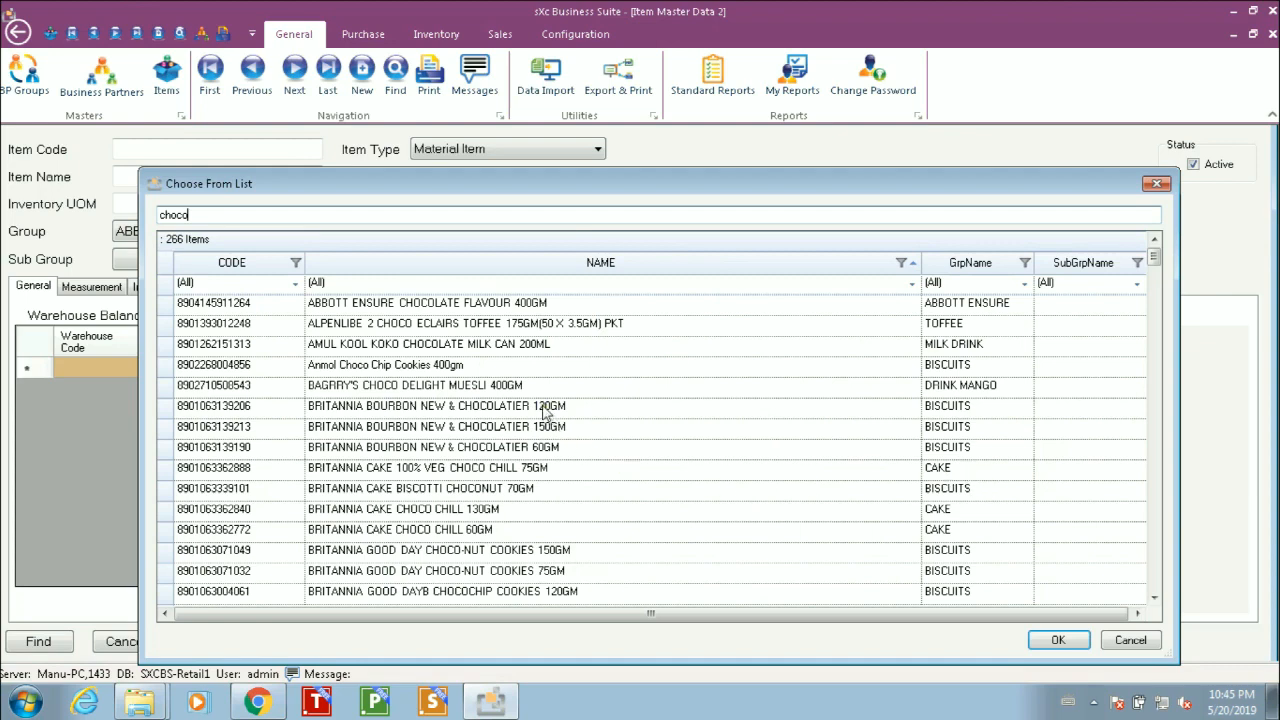
{"action": "type", "text": "late"}
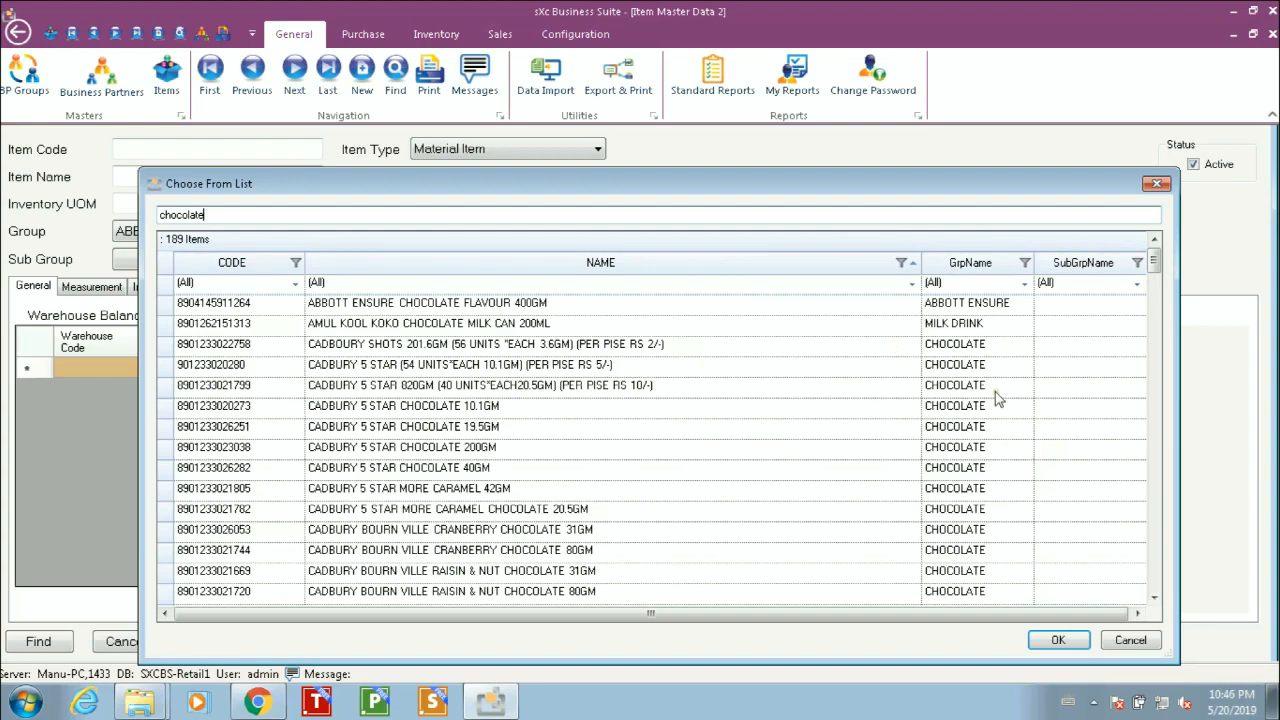
{"action": "left_click", "coordinate": [1158, 503]}
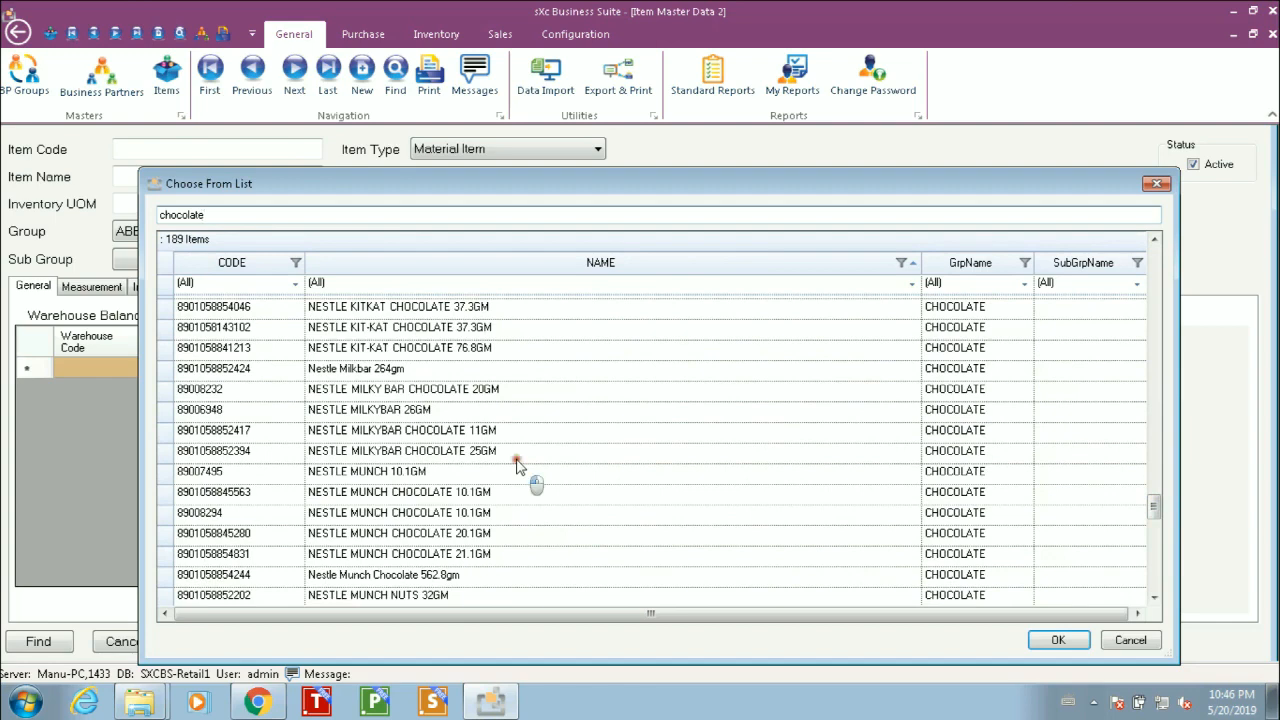
{"action": "double_click", "coordinate": [519, 455]}
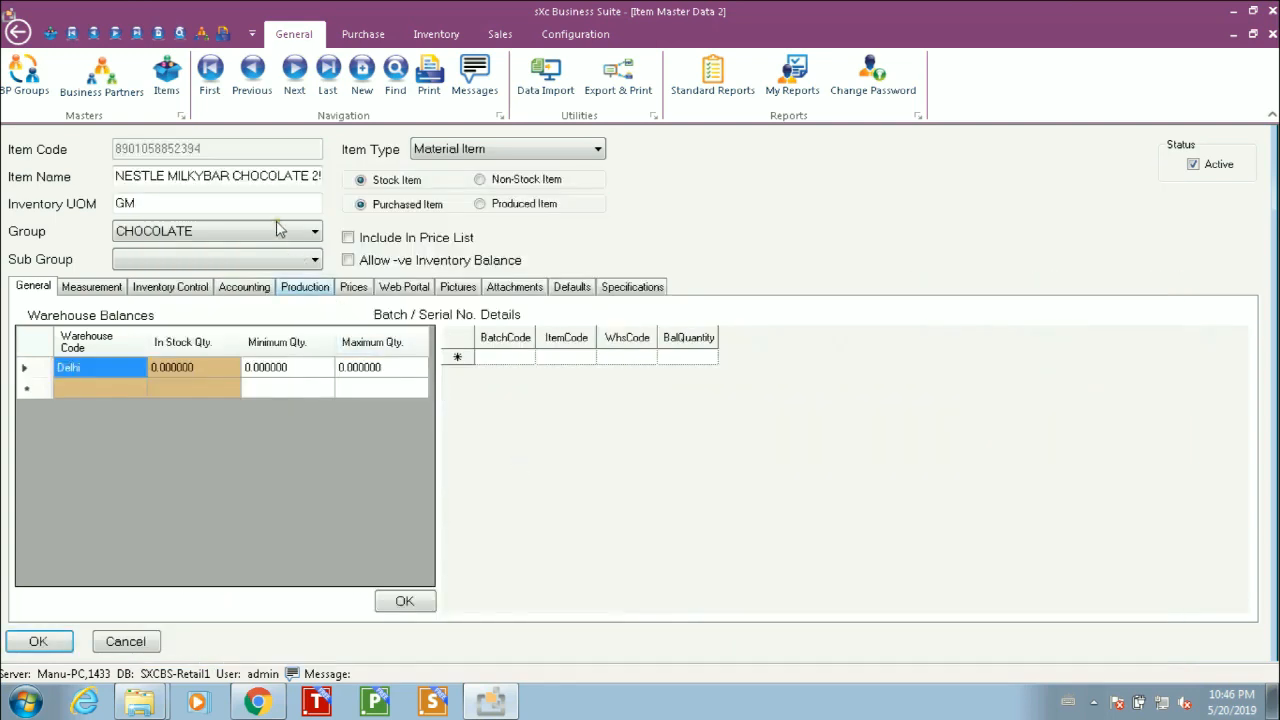